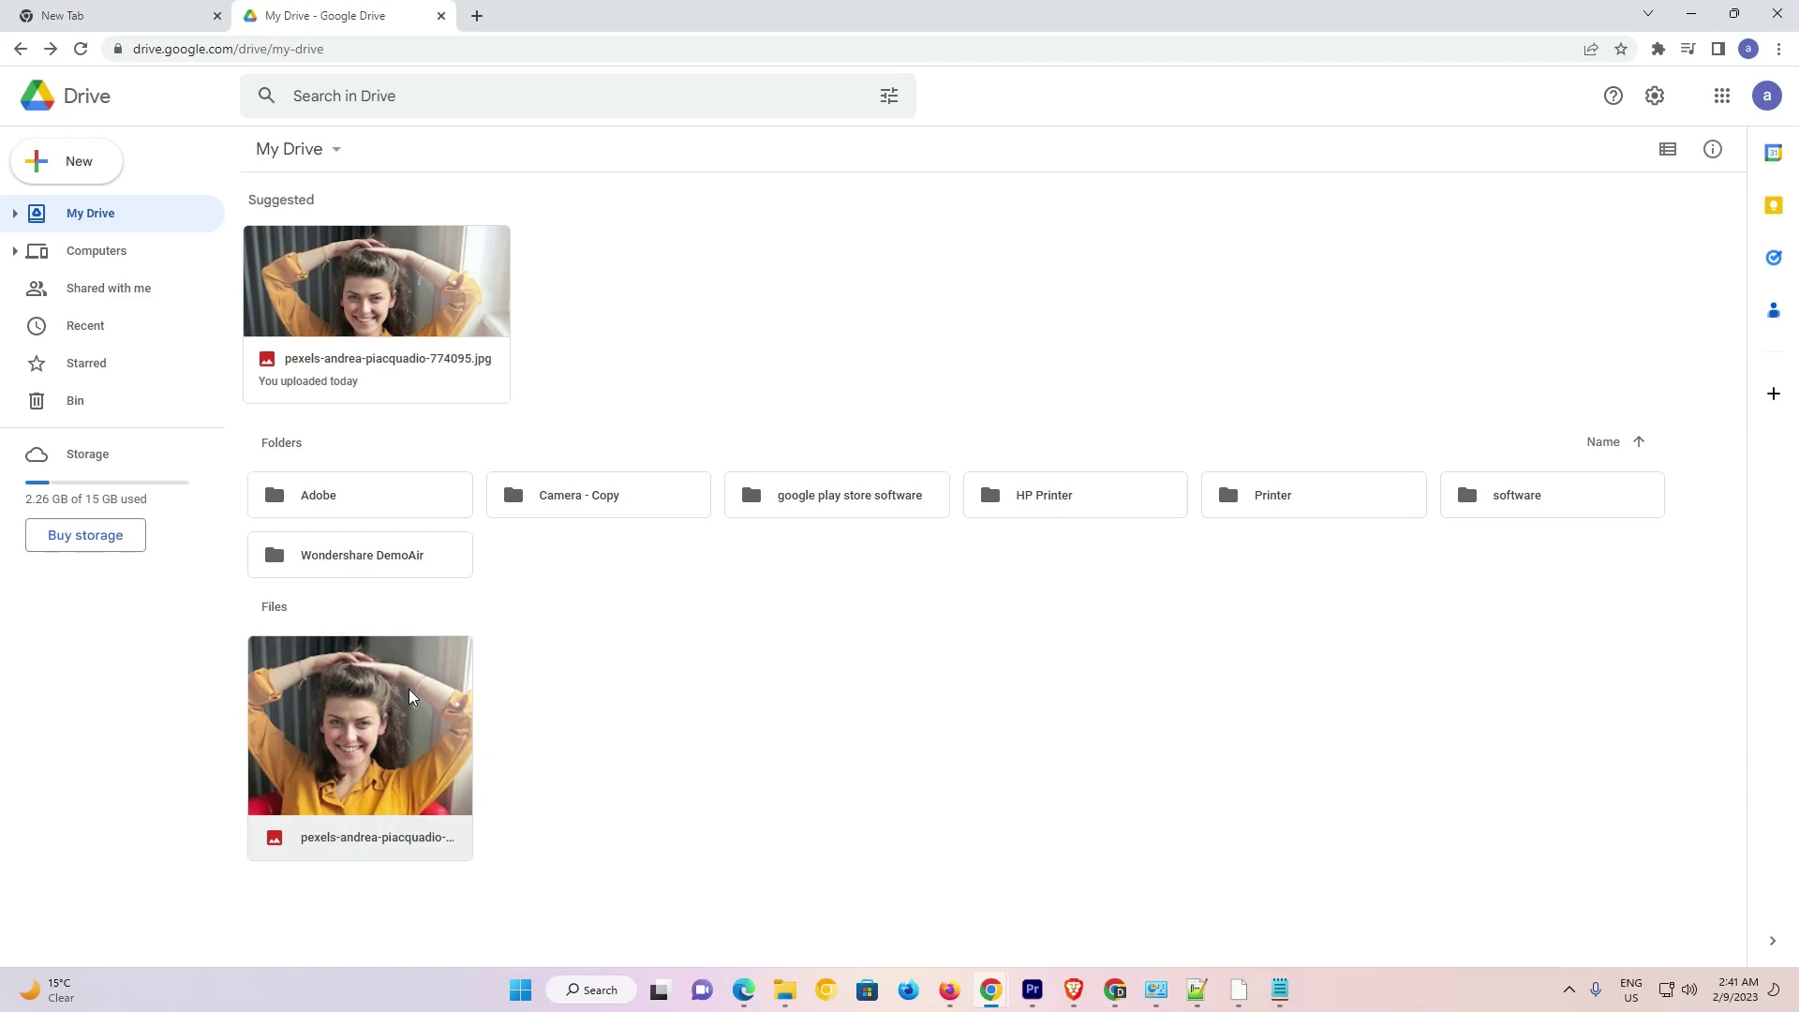
Share the uploaded photo so anyone with the link can view it, and copy its link
right_click(447, 653)
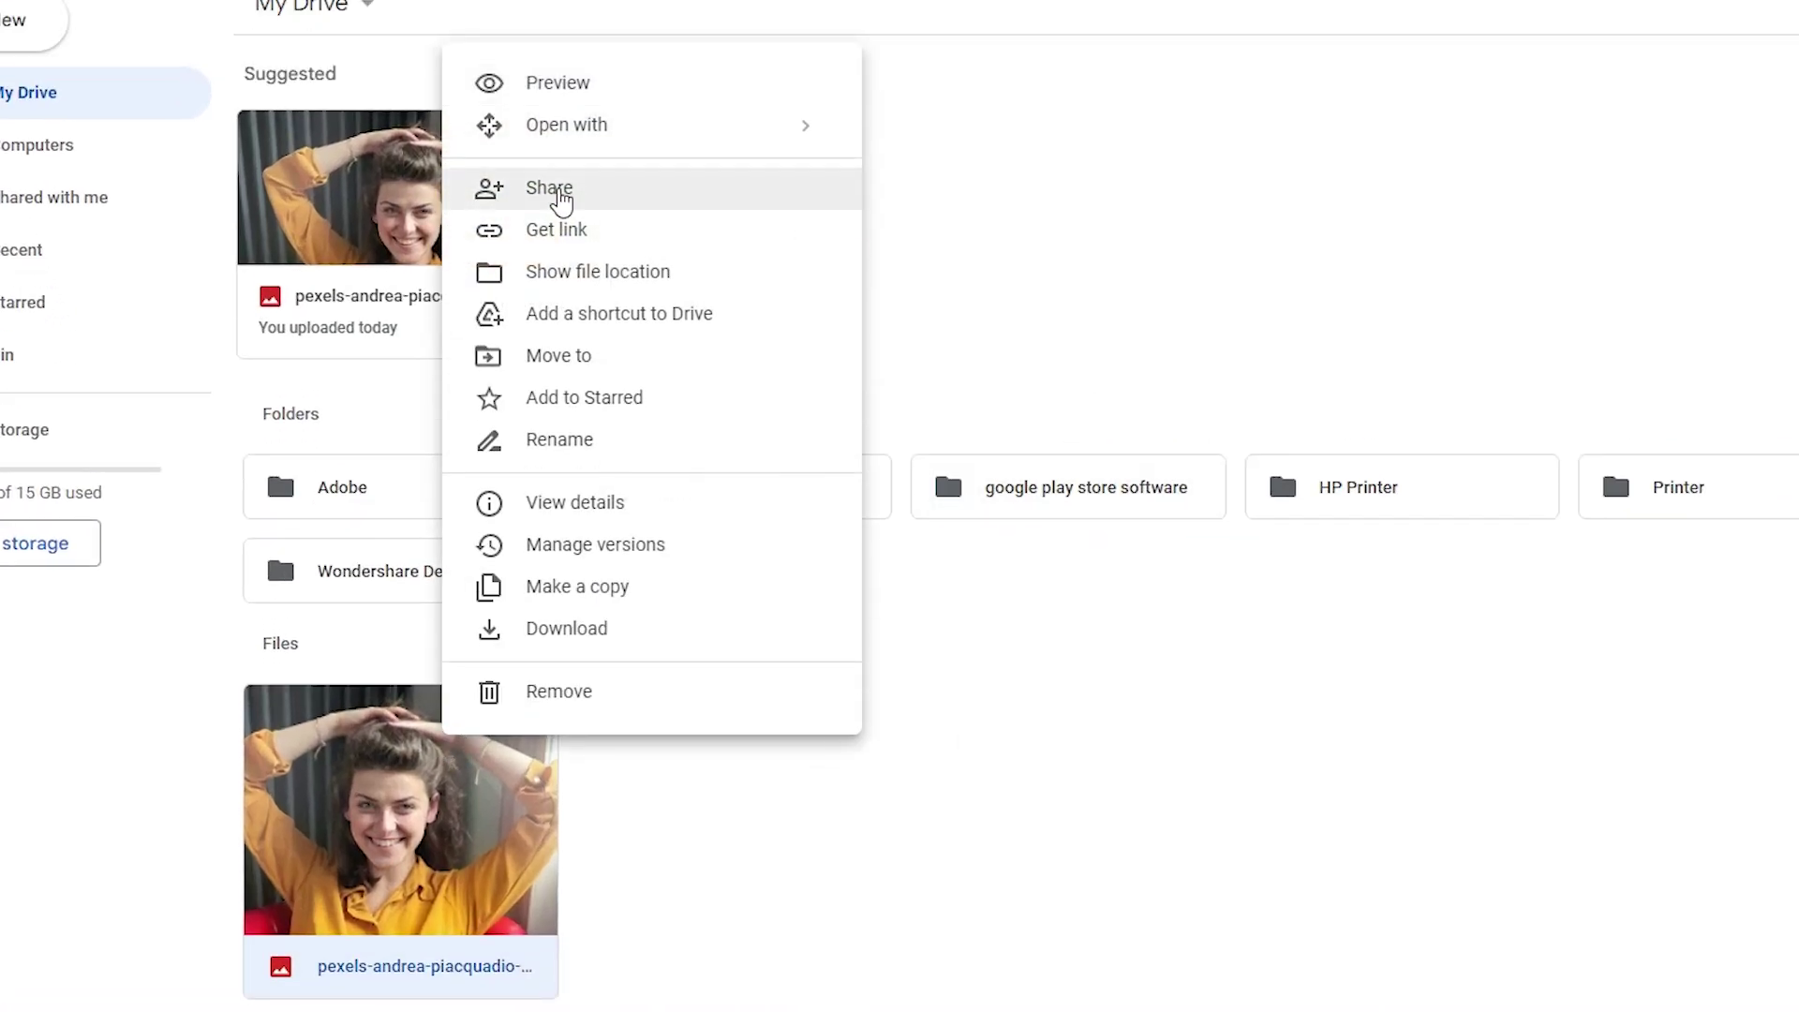
click(559, 192)
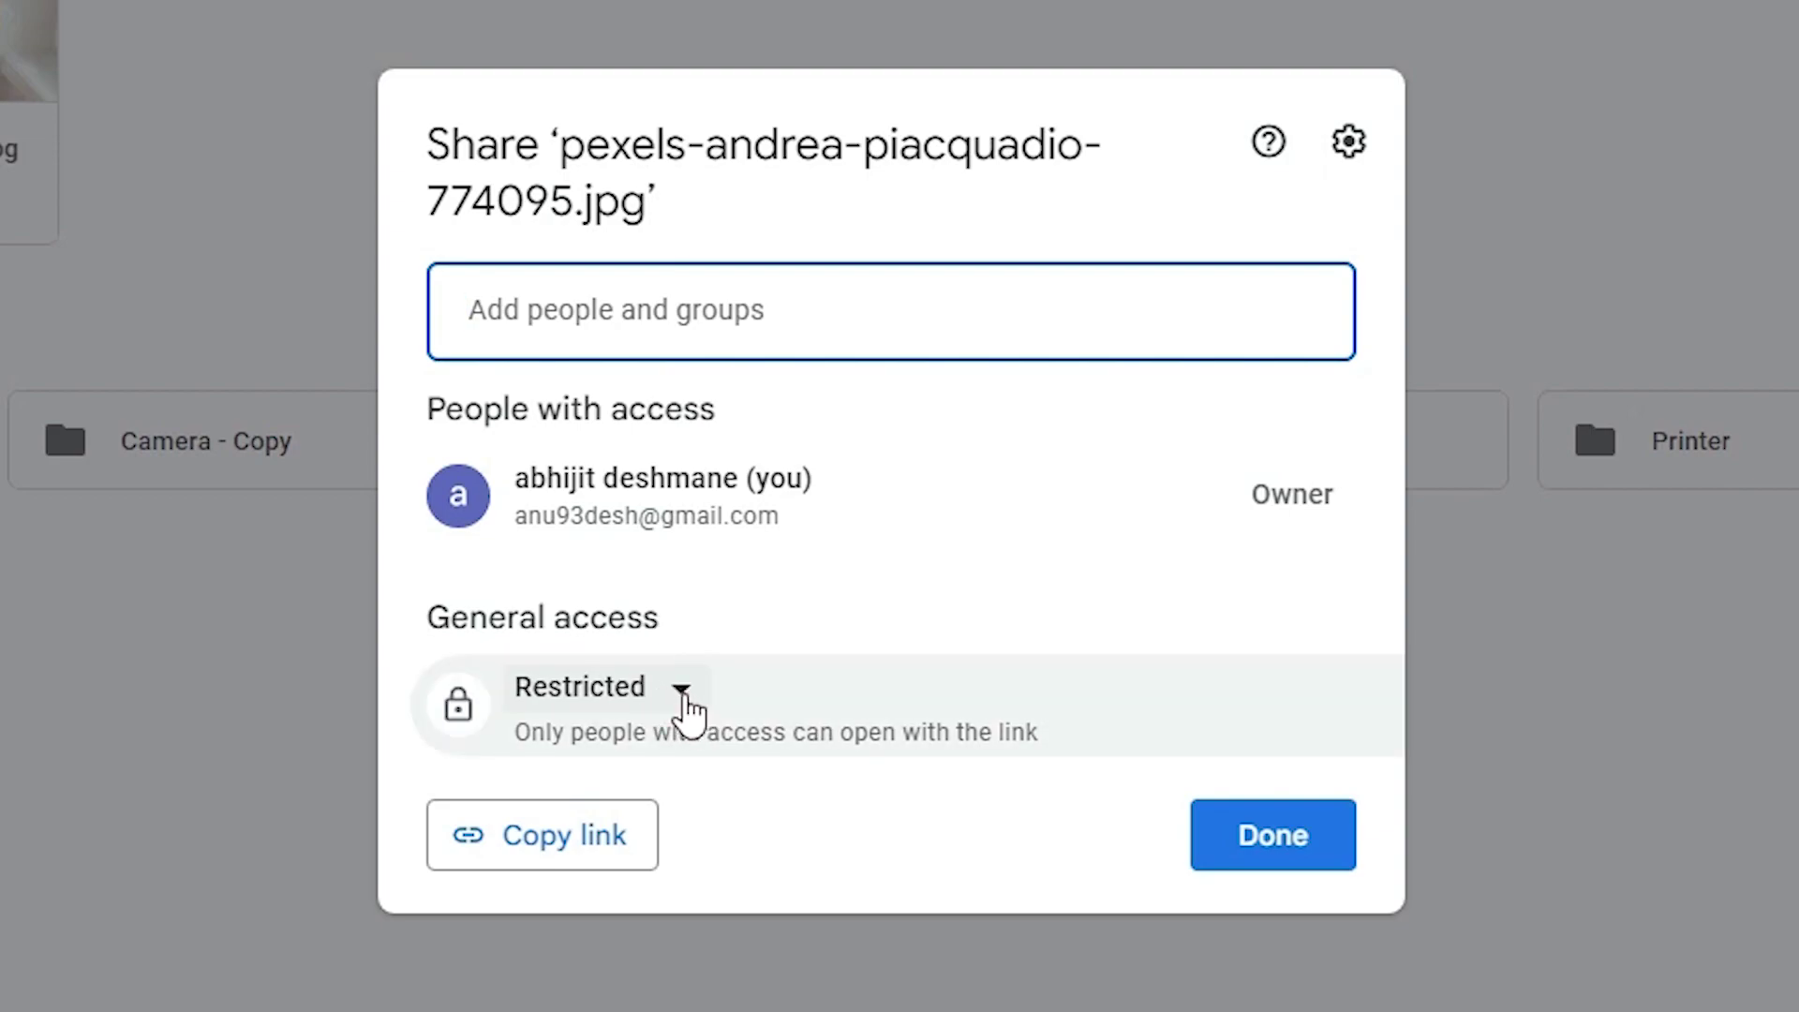
click(684, 698)
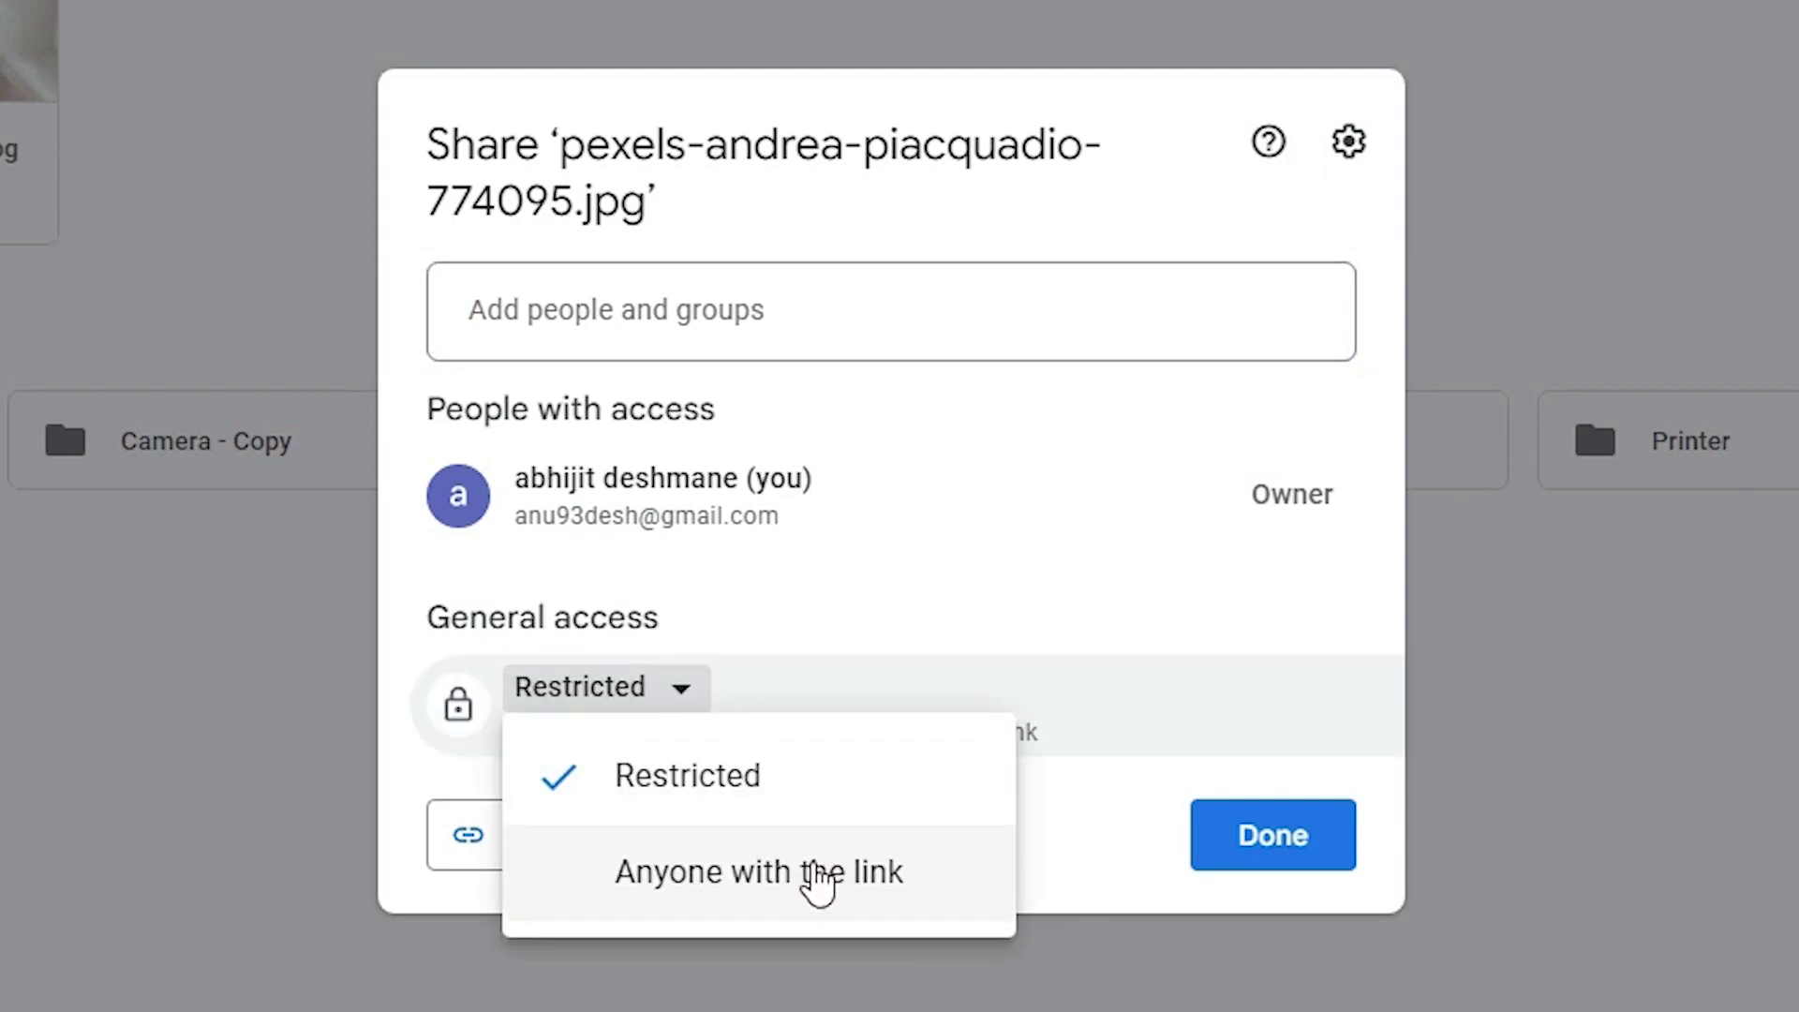
click(810, 895)
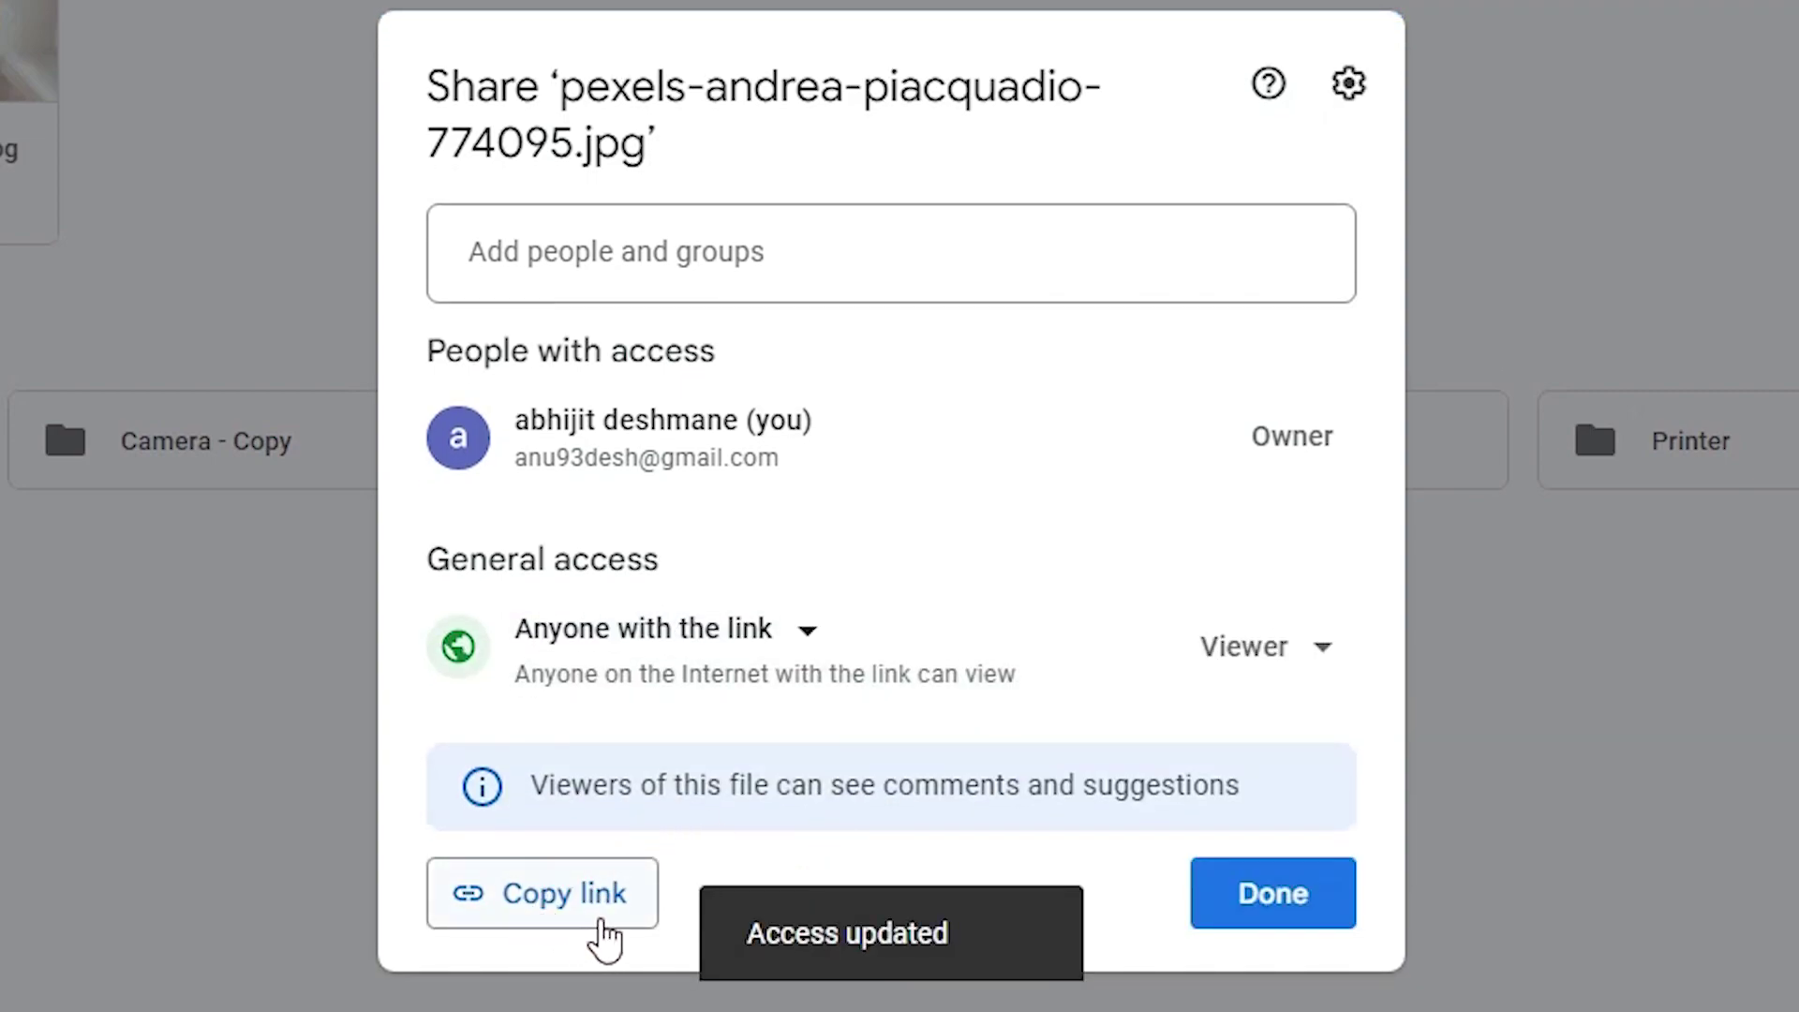
click(573, 926)
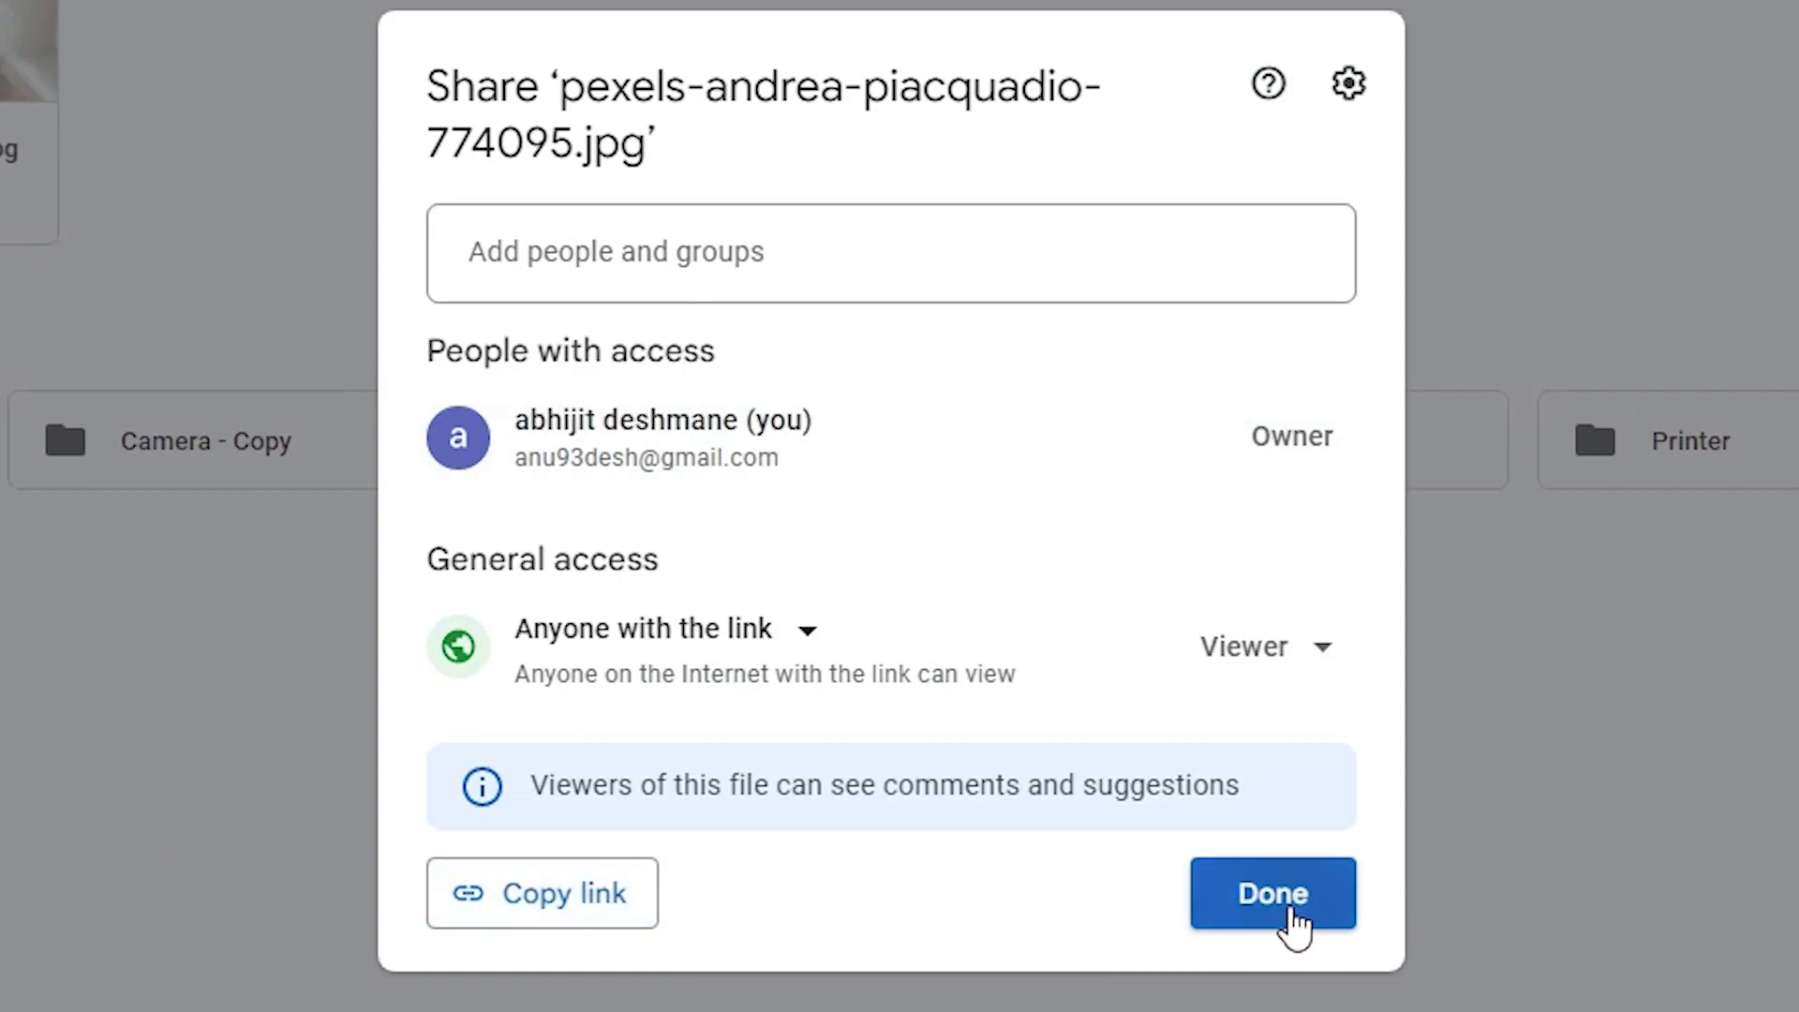
click(1295, 931)
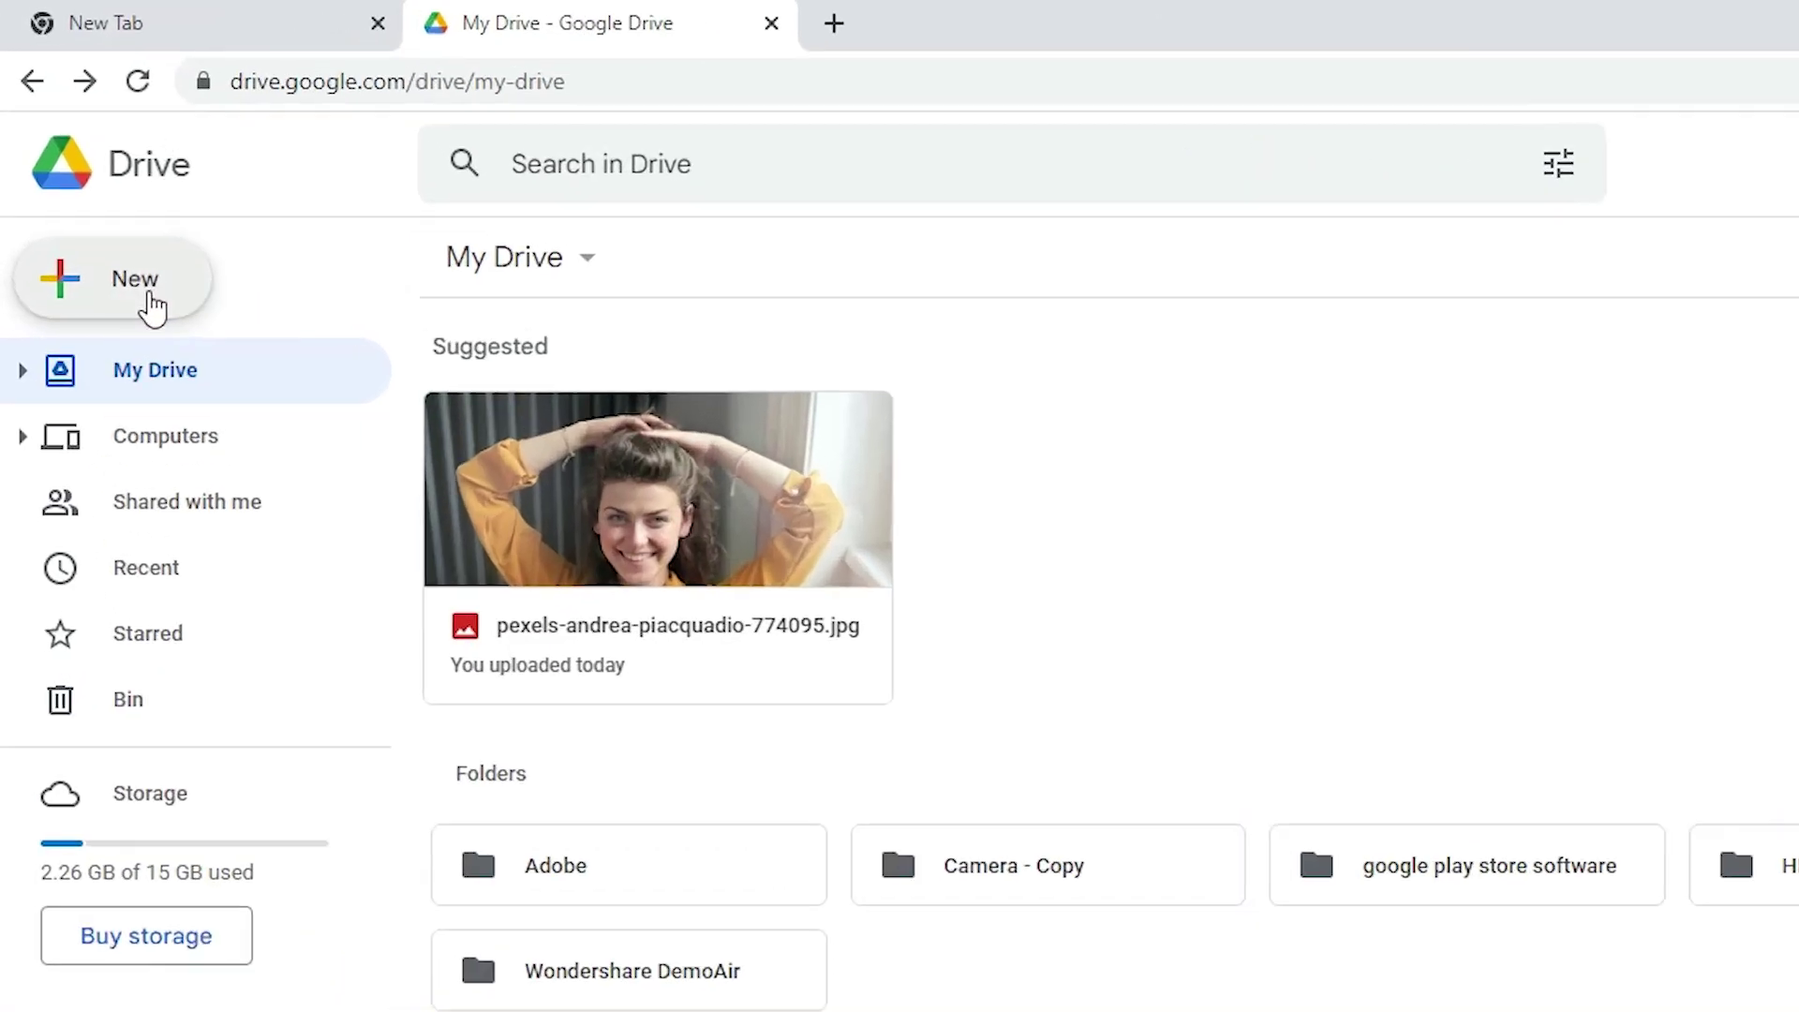
Create a new blank Google Form from Drive and title it 'IMP FILe'
click(150, 300)
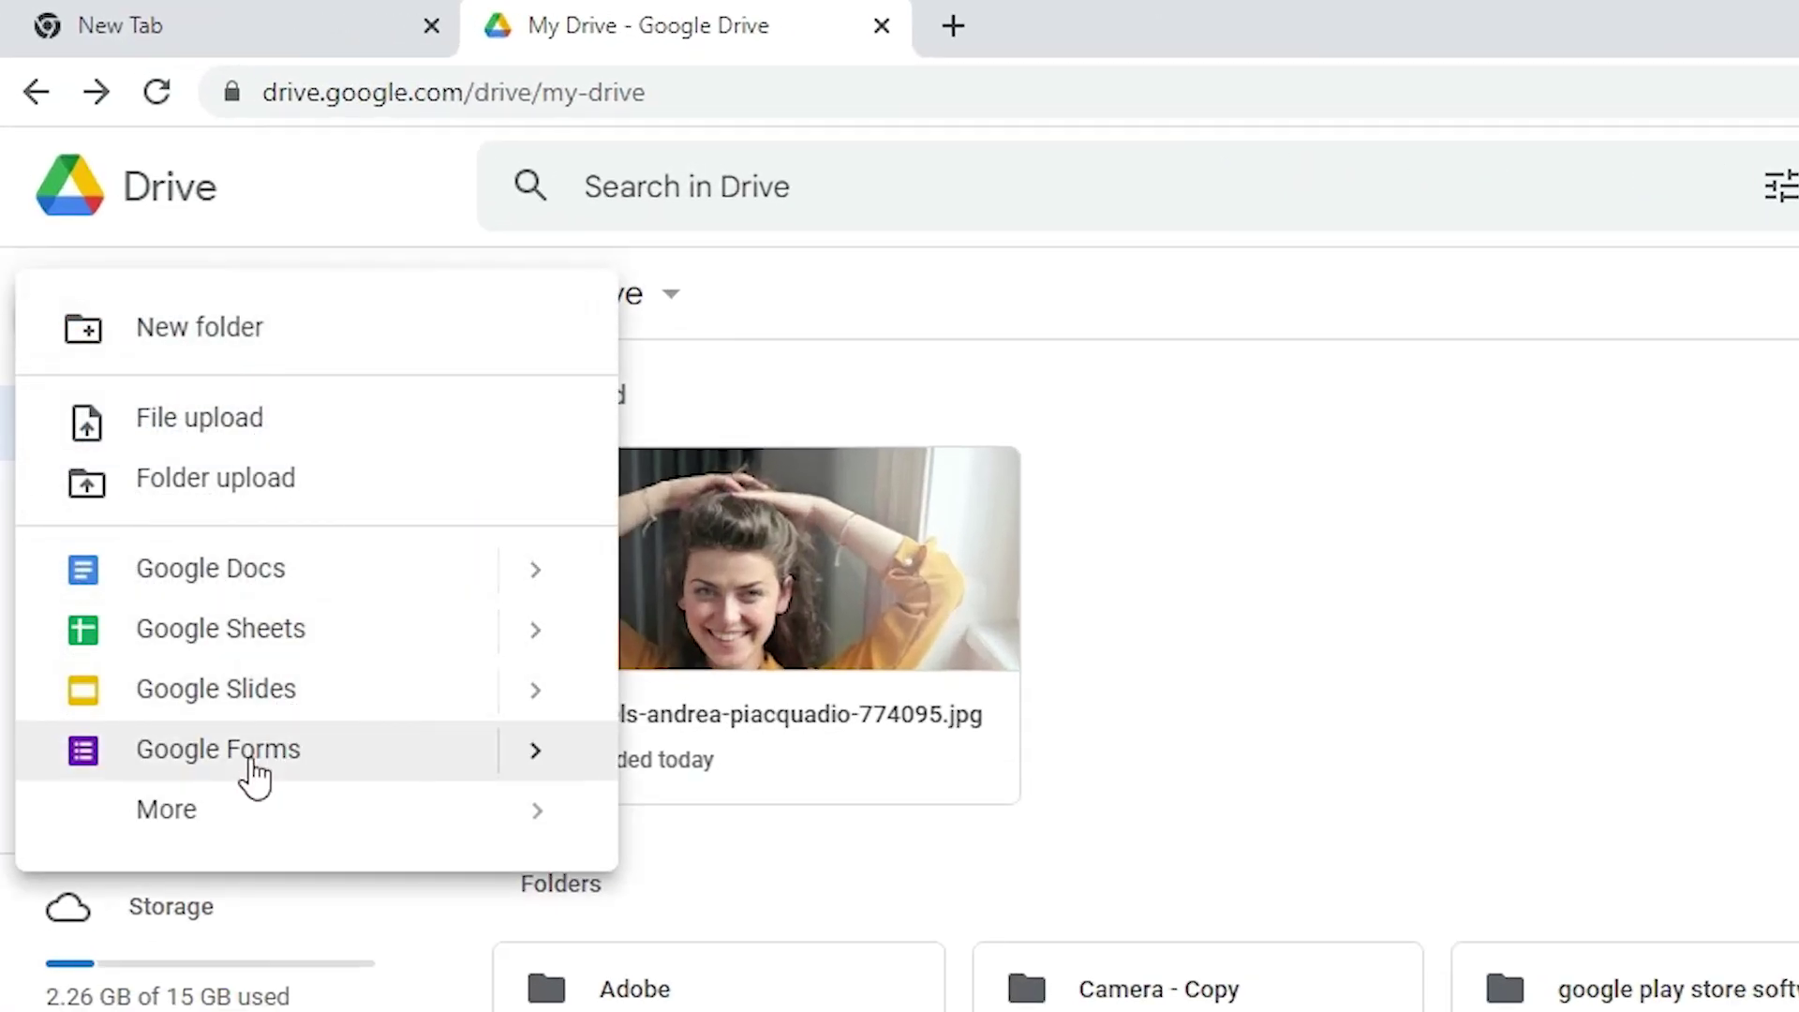
click(251, 766)
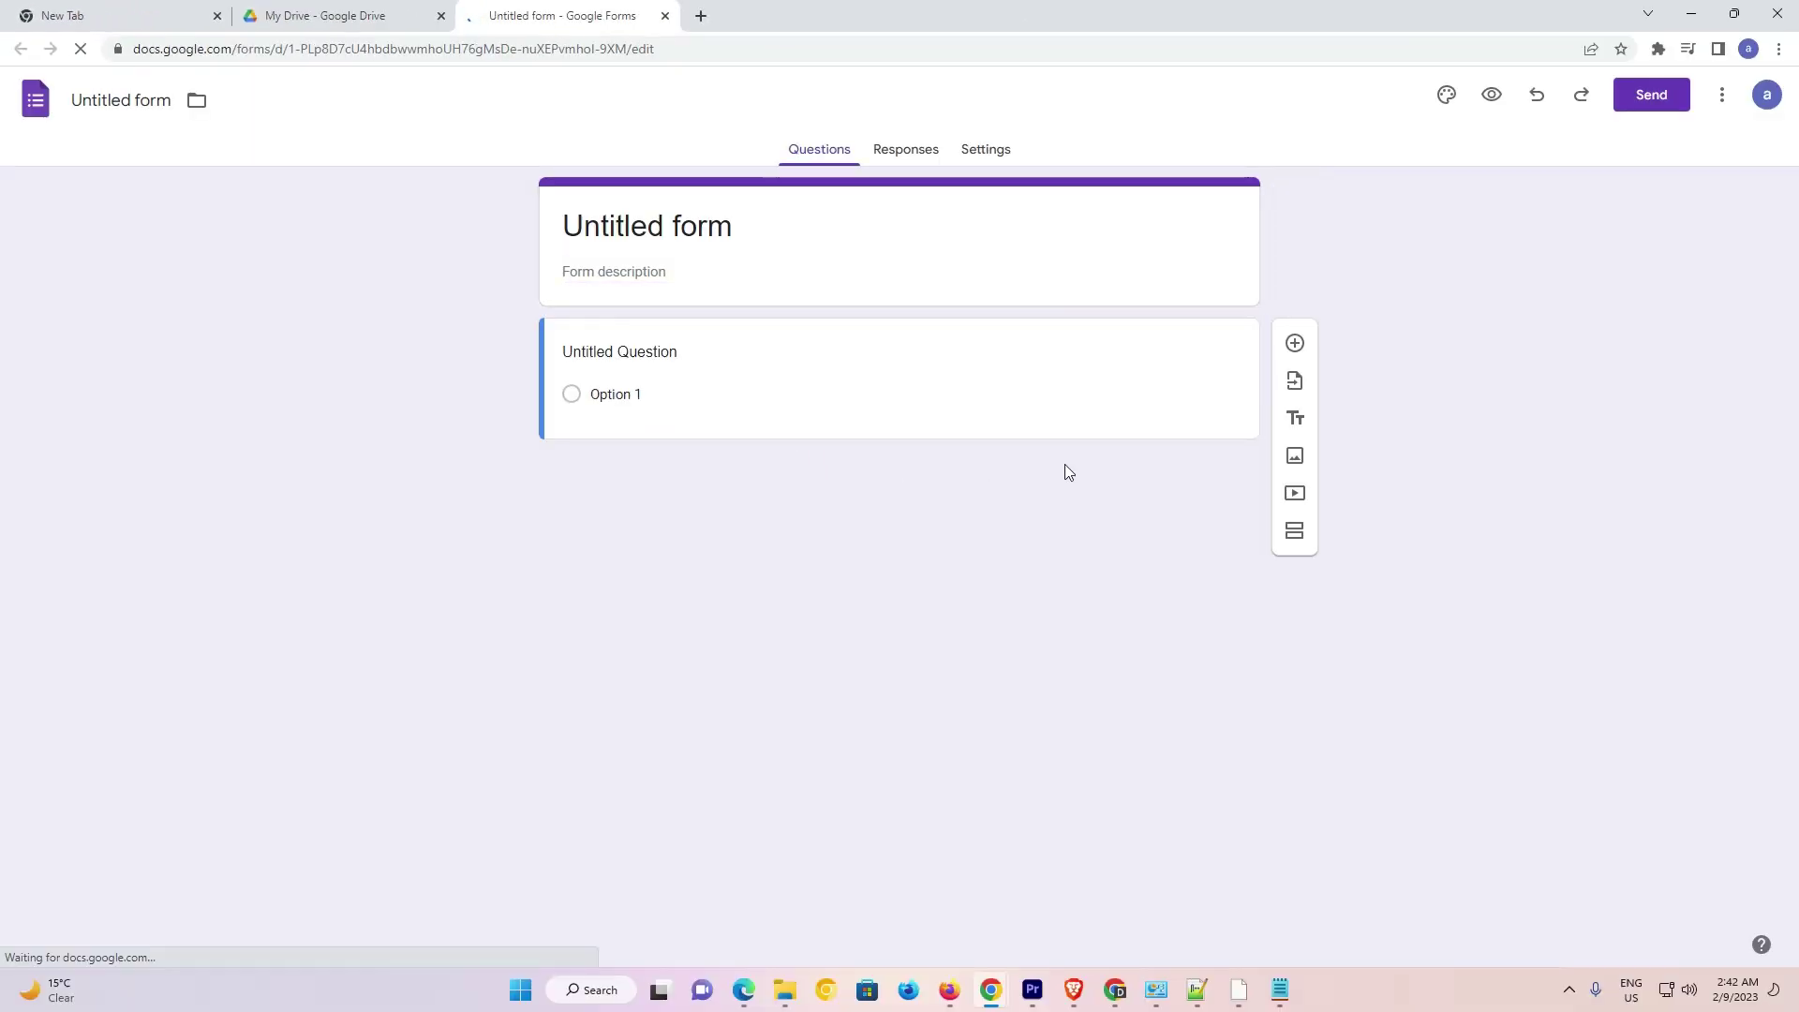
click(661, 224)
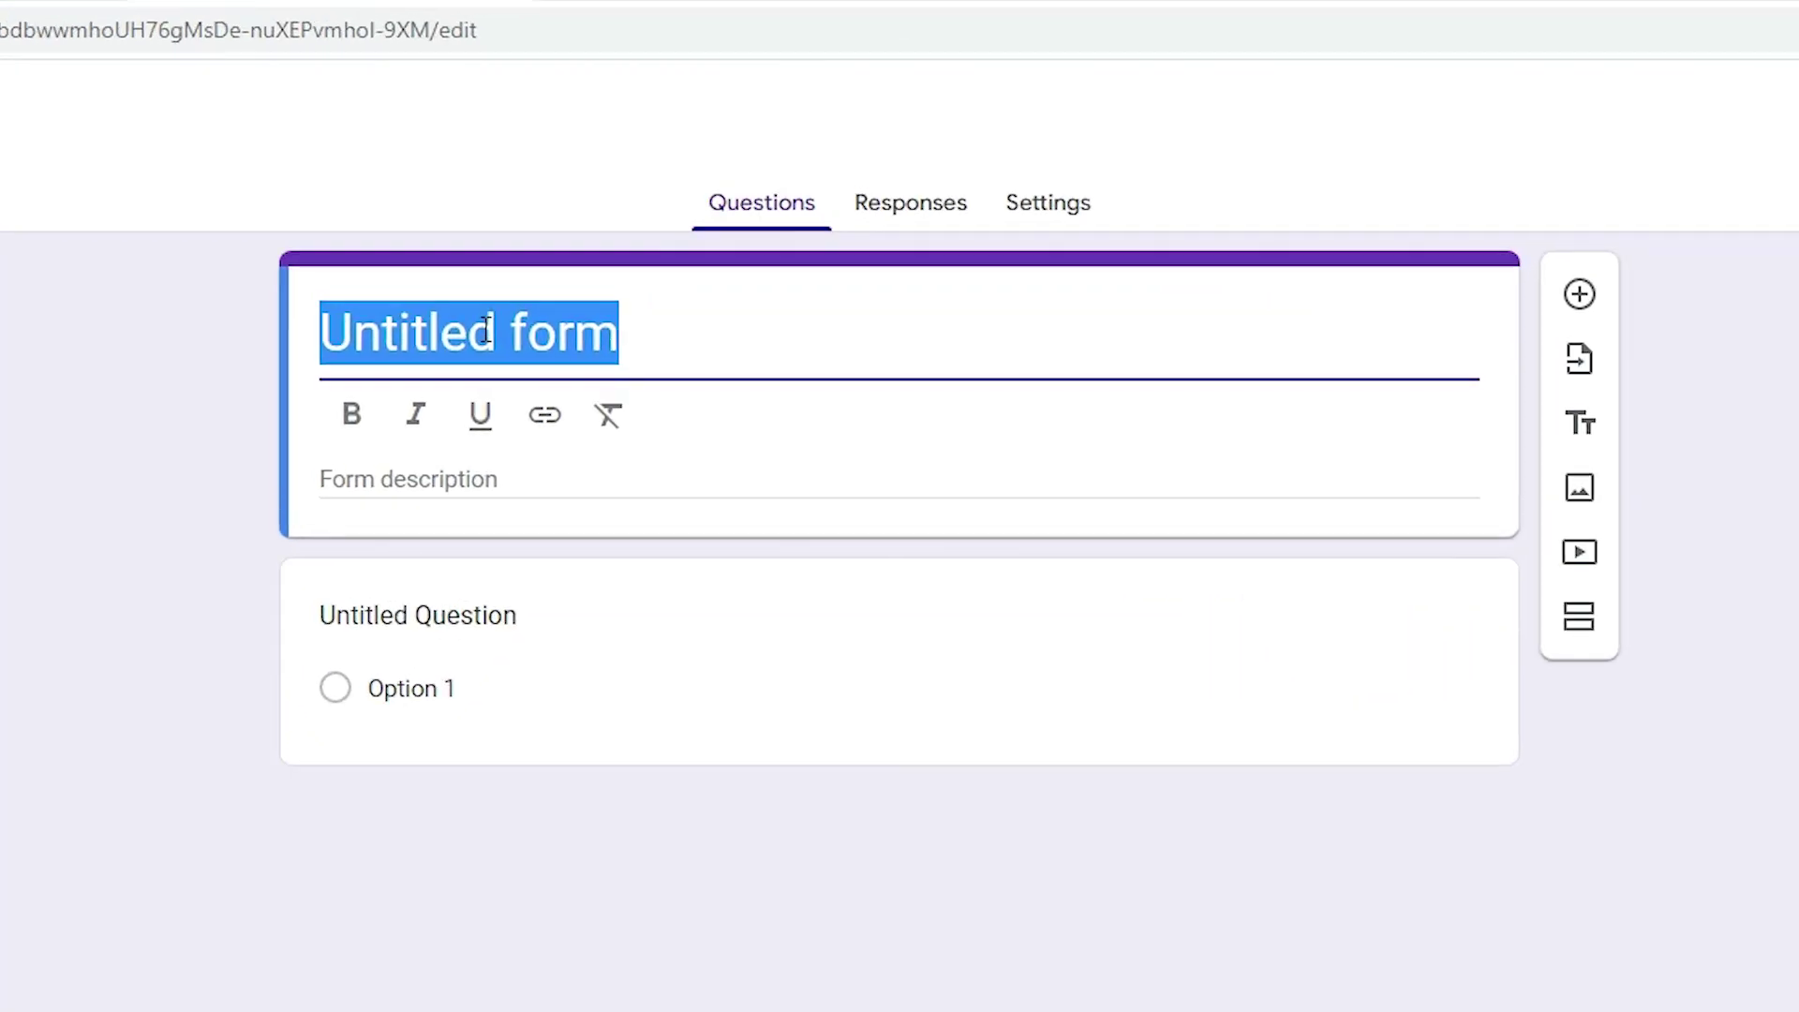
key(BackSpace)
text(IMP )
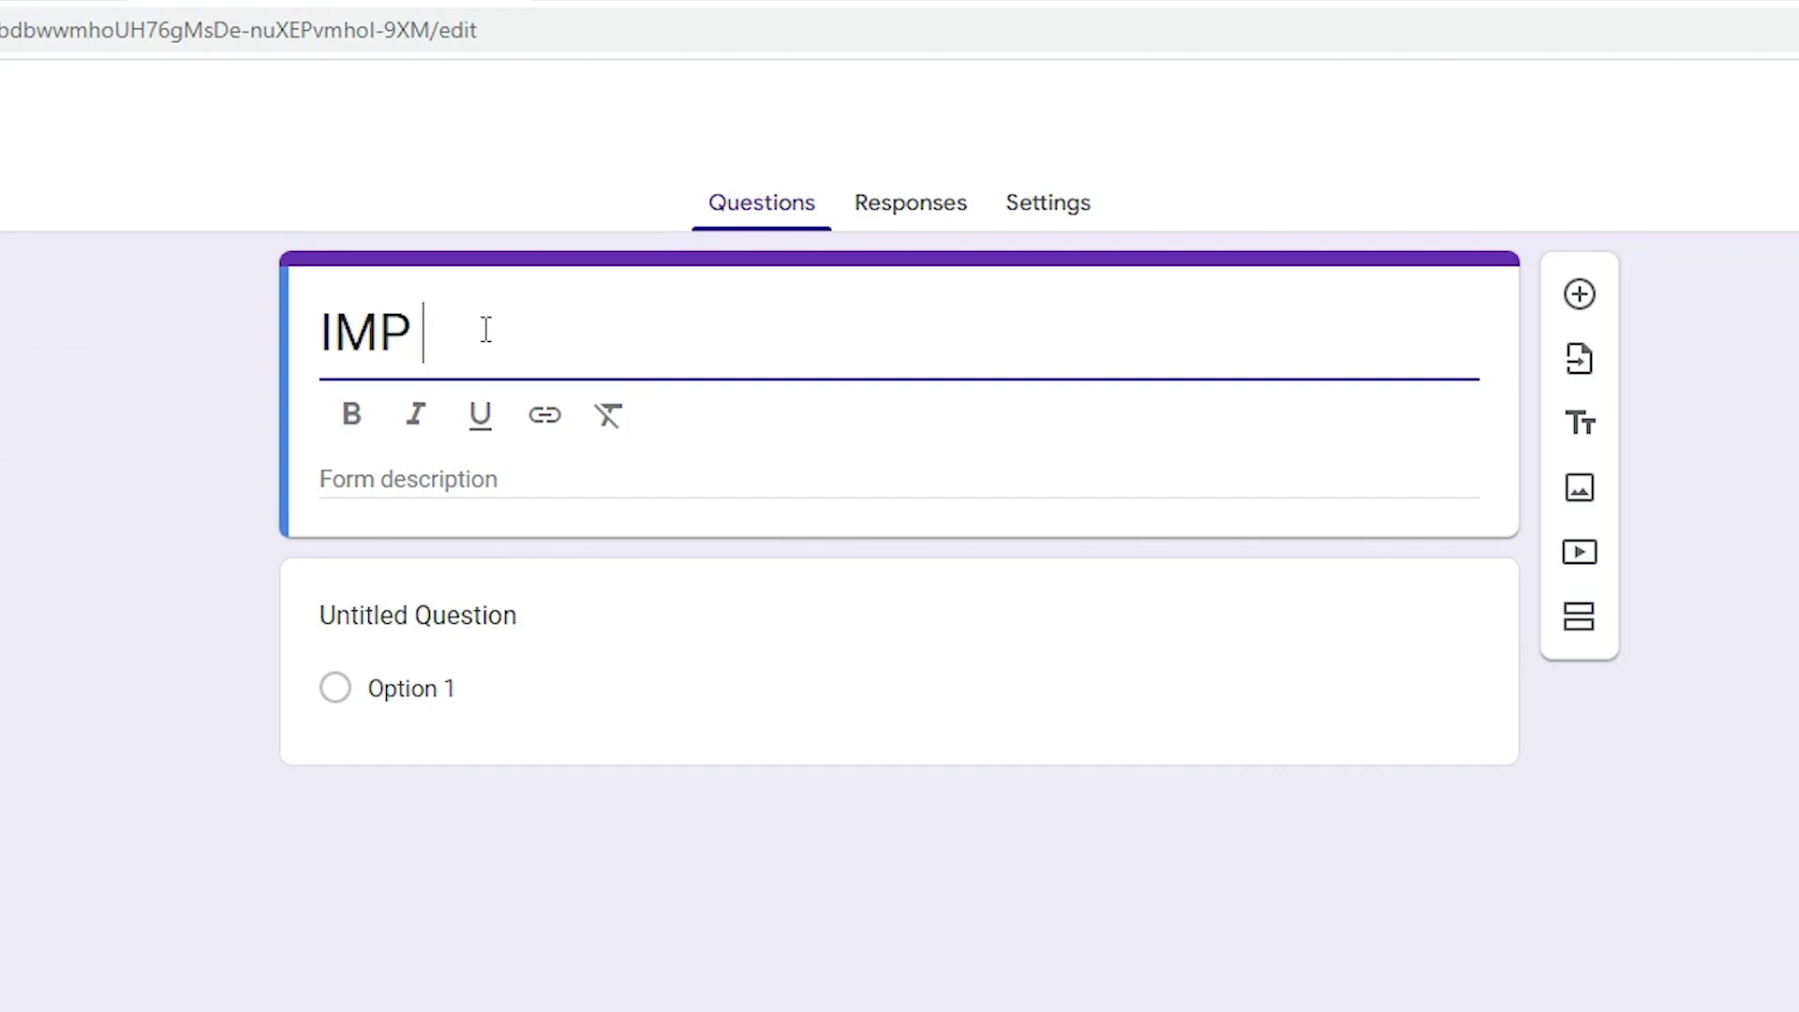
text(FILe)
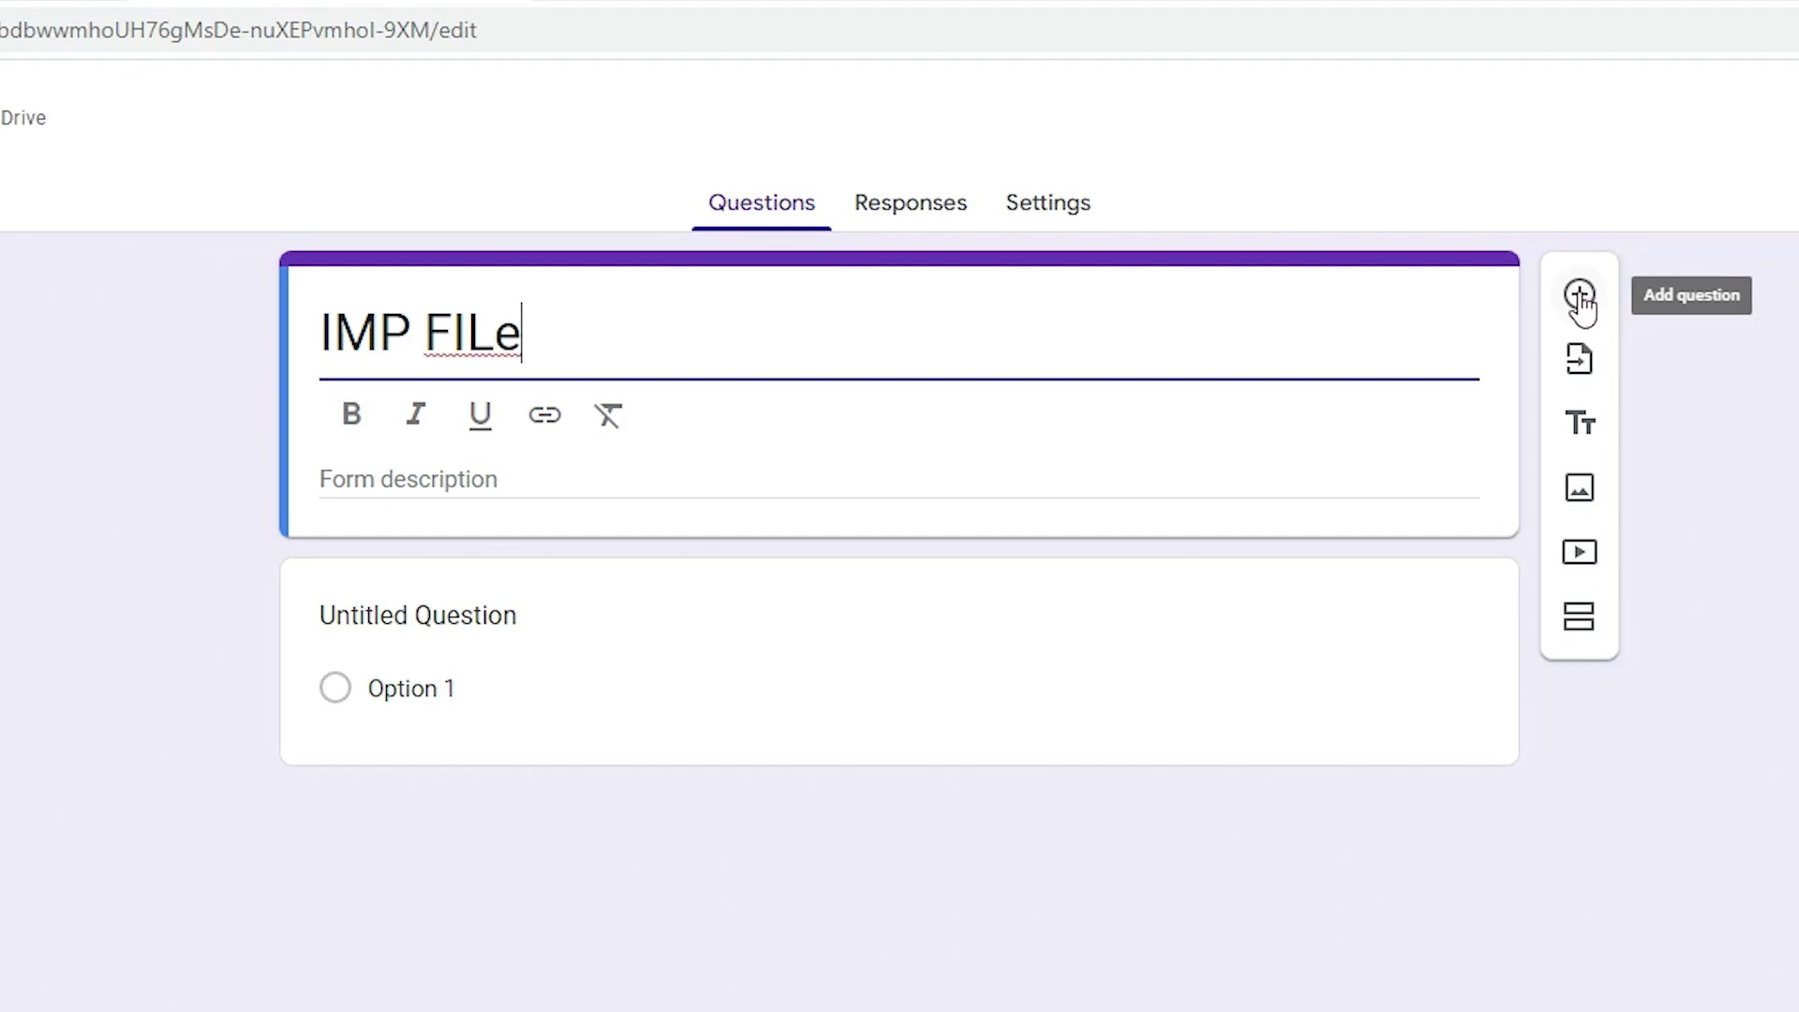
Add a required short-answer question titled 'What is Password'
click(1580, 298)
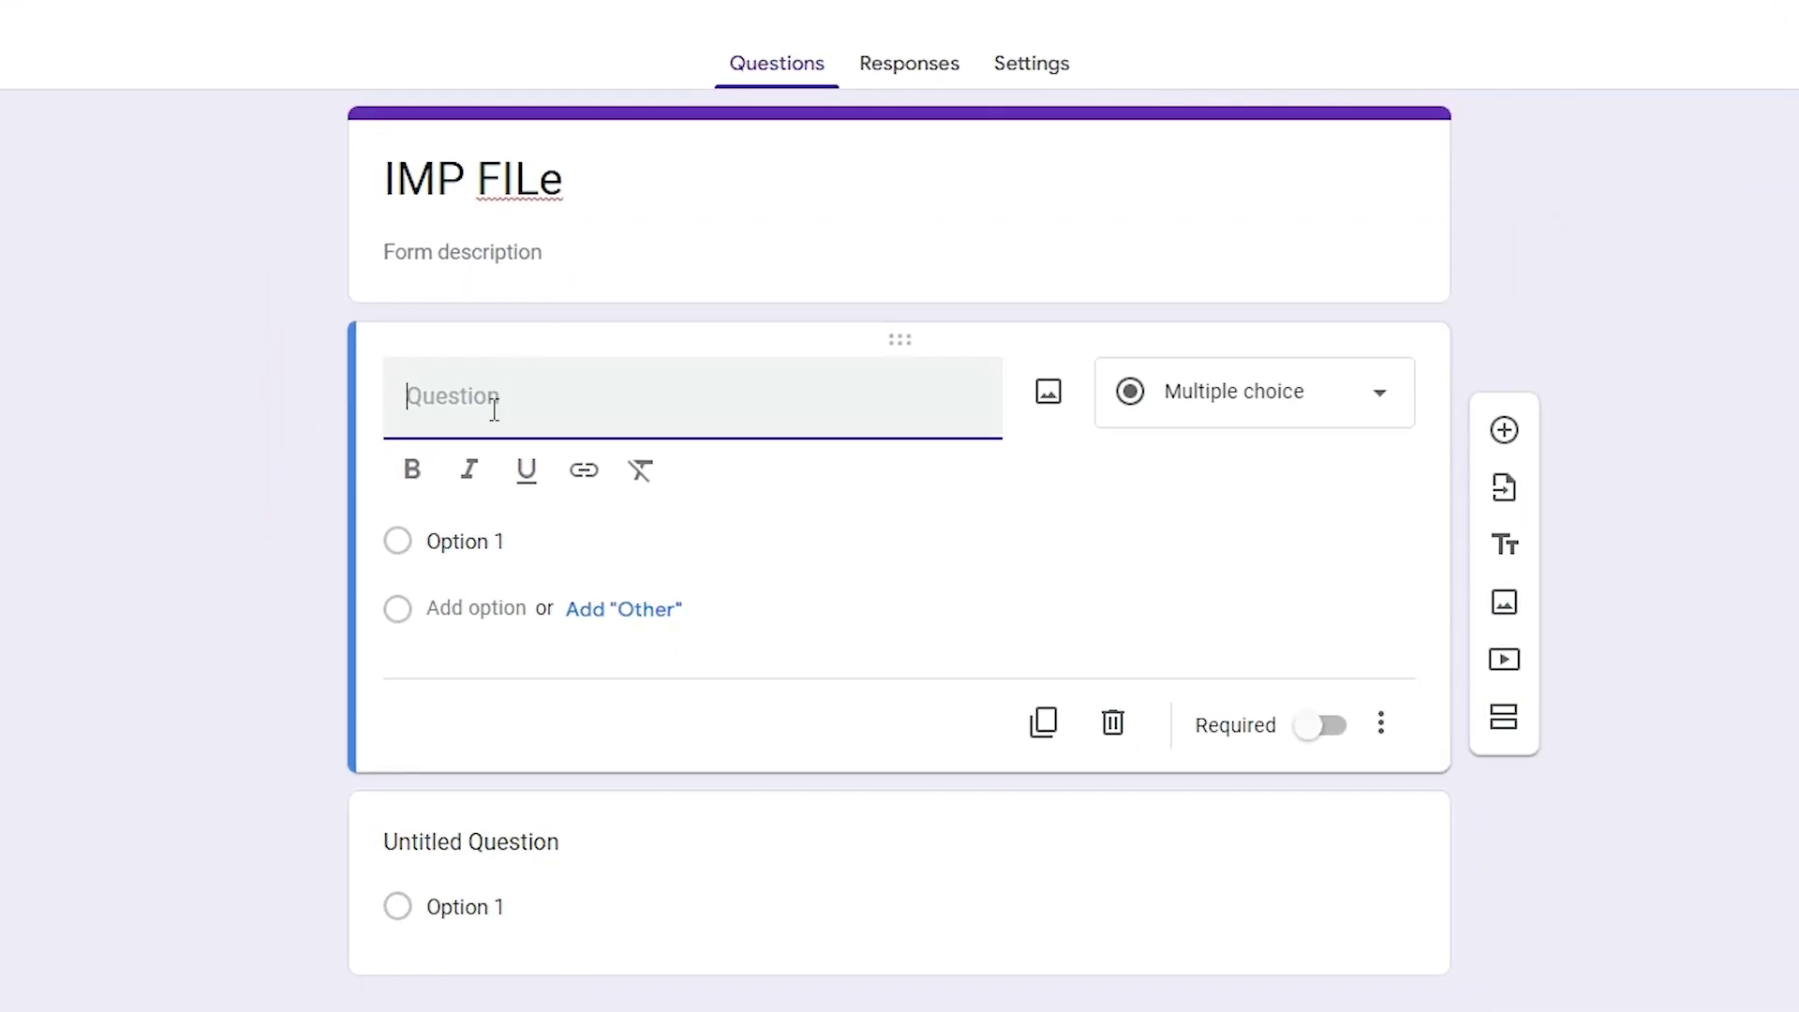
text(What is Password)
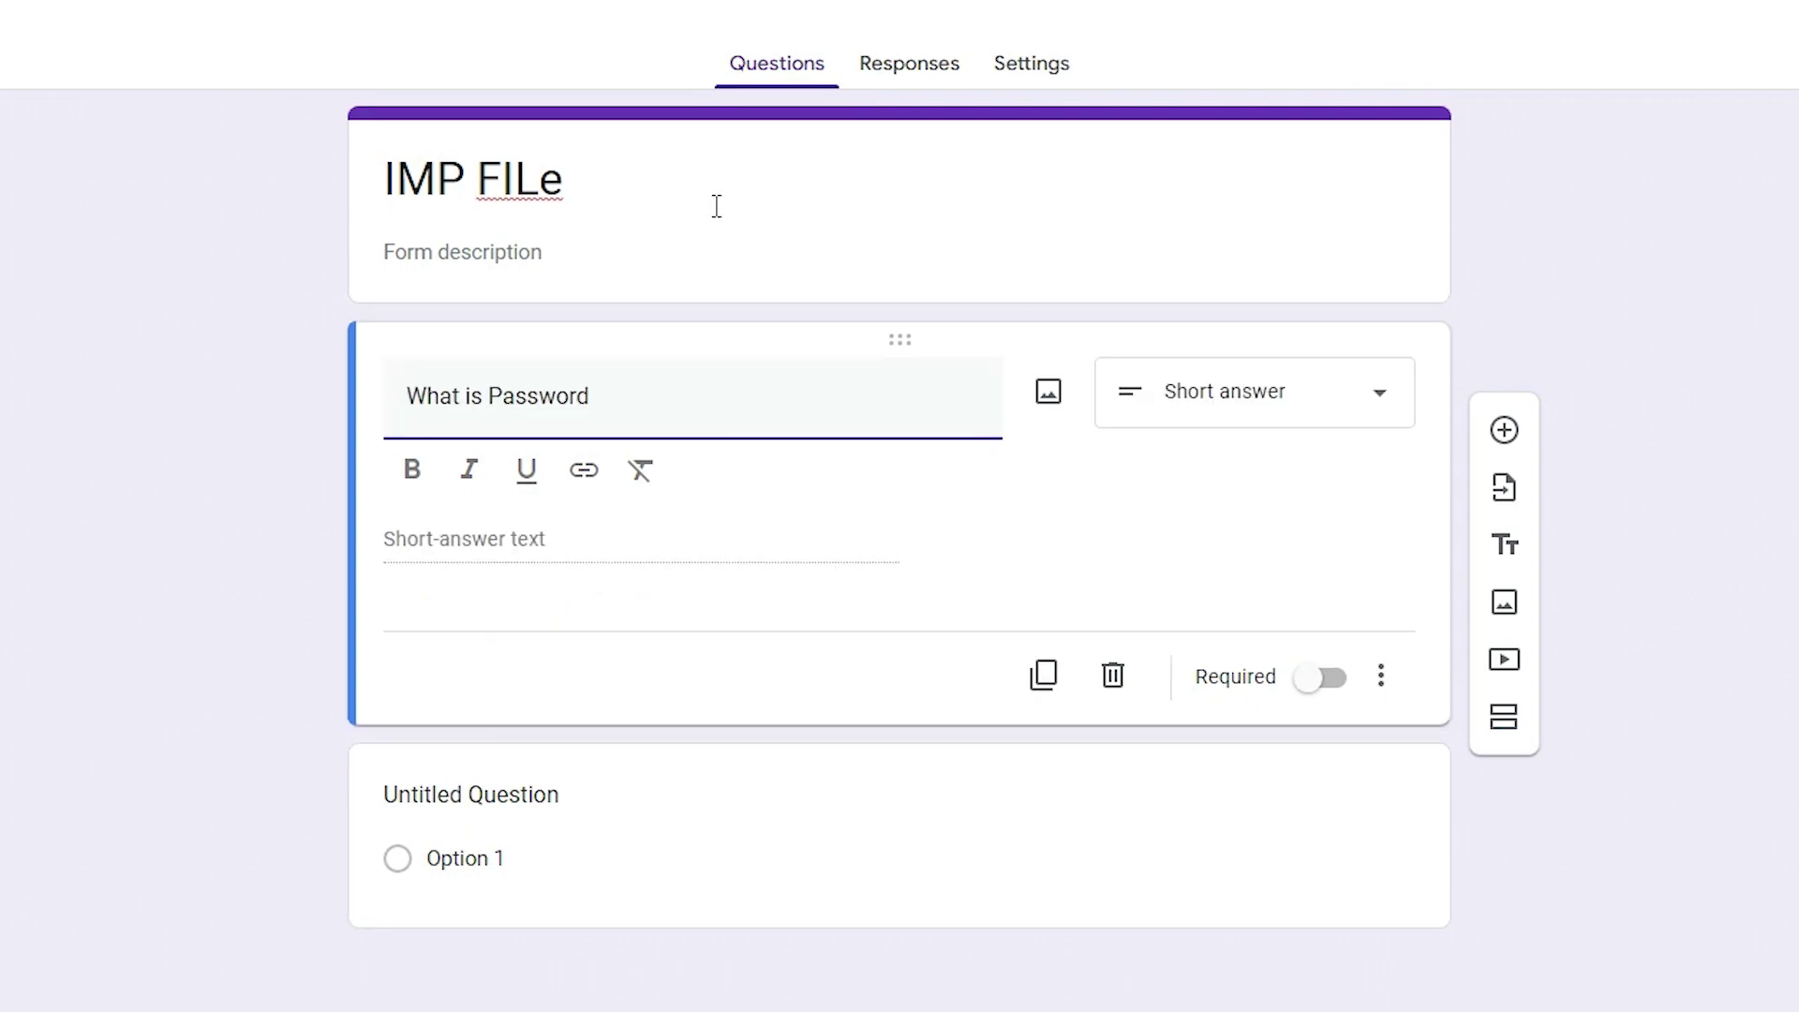
drag(454, 229, 68, 244)
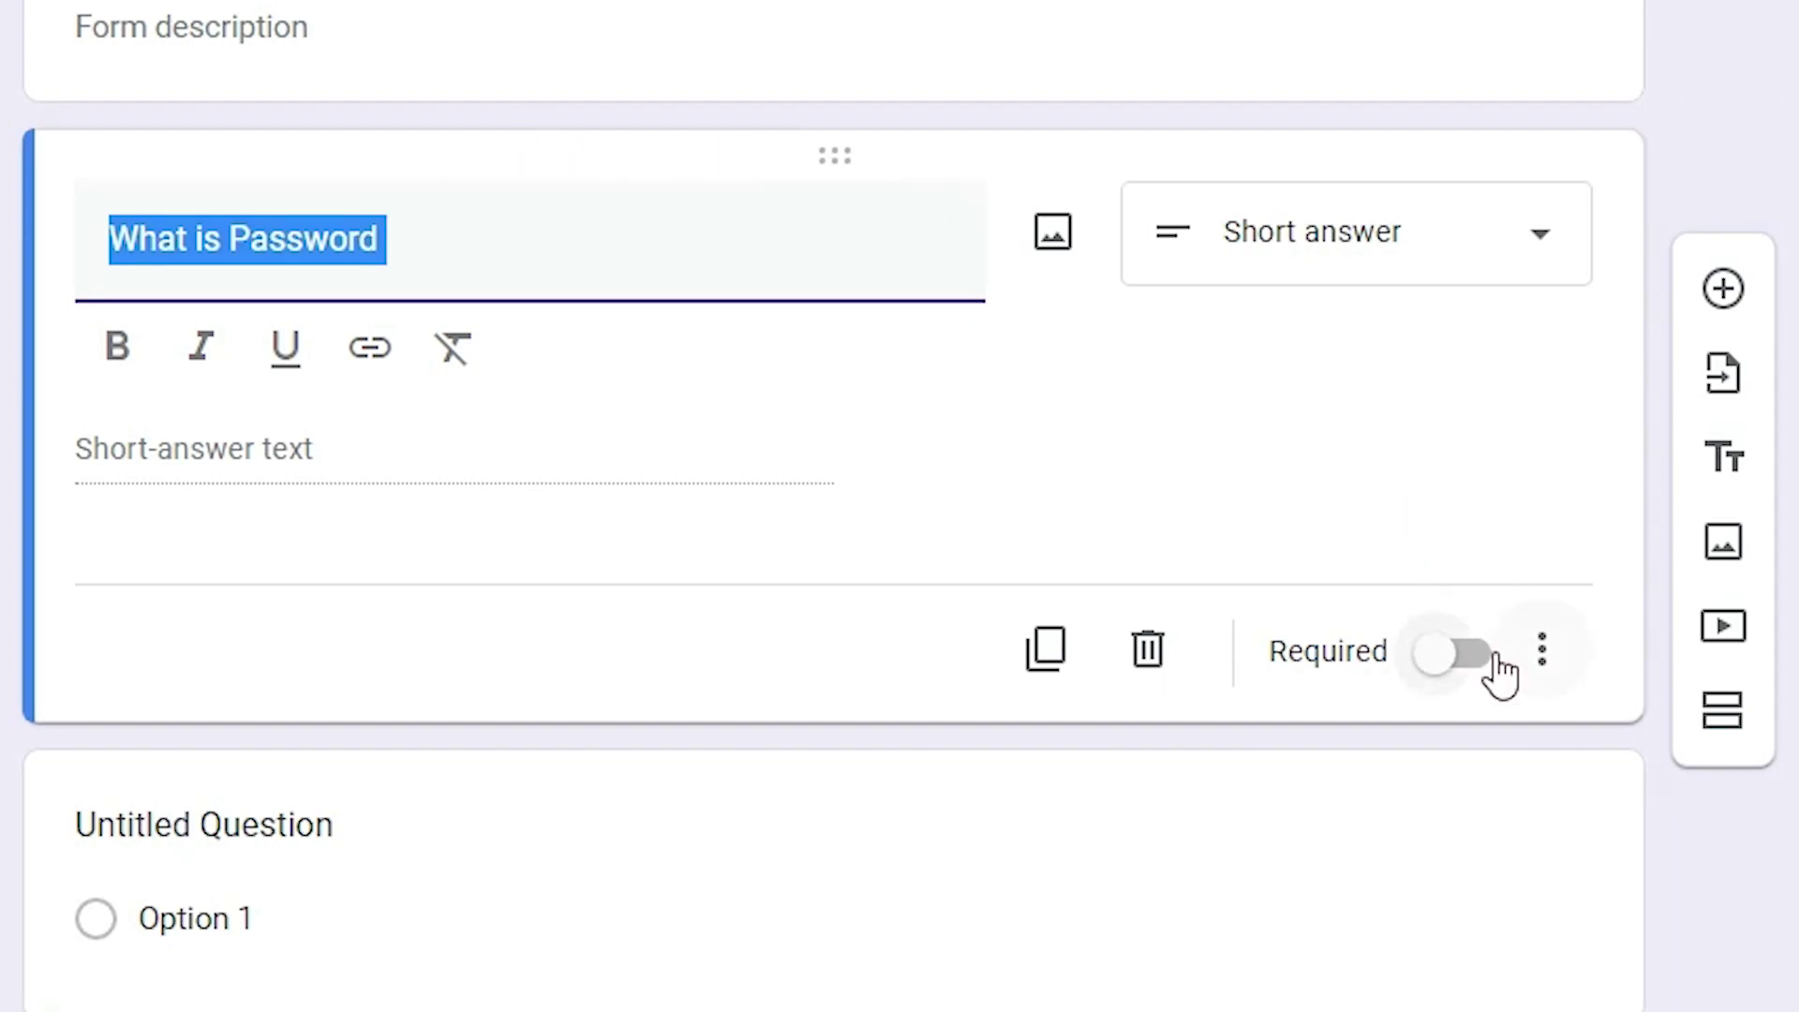
click(1454, 651)
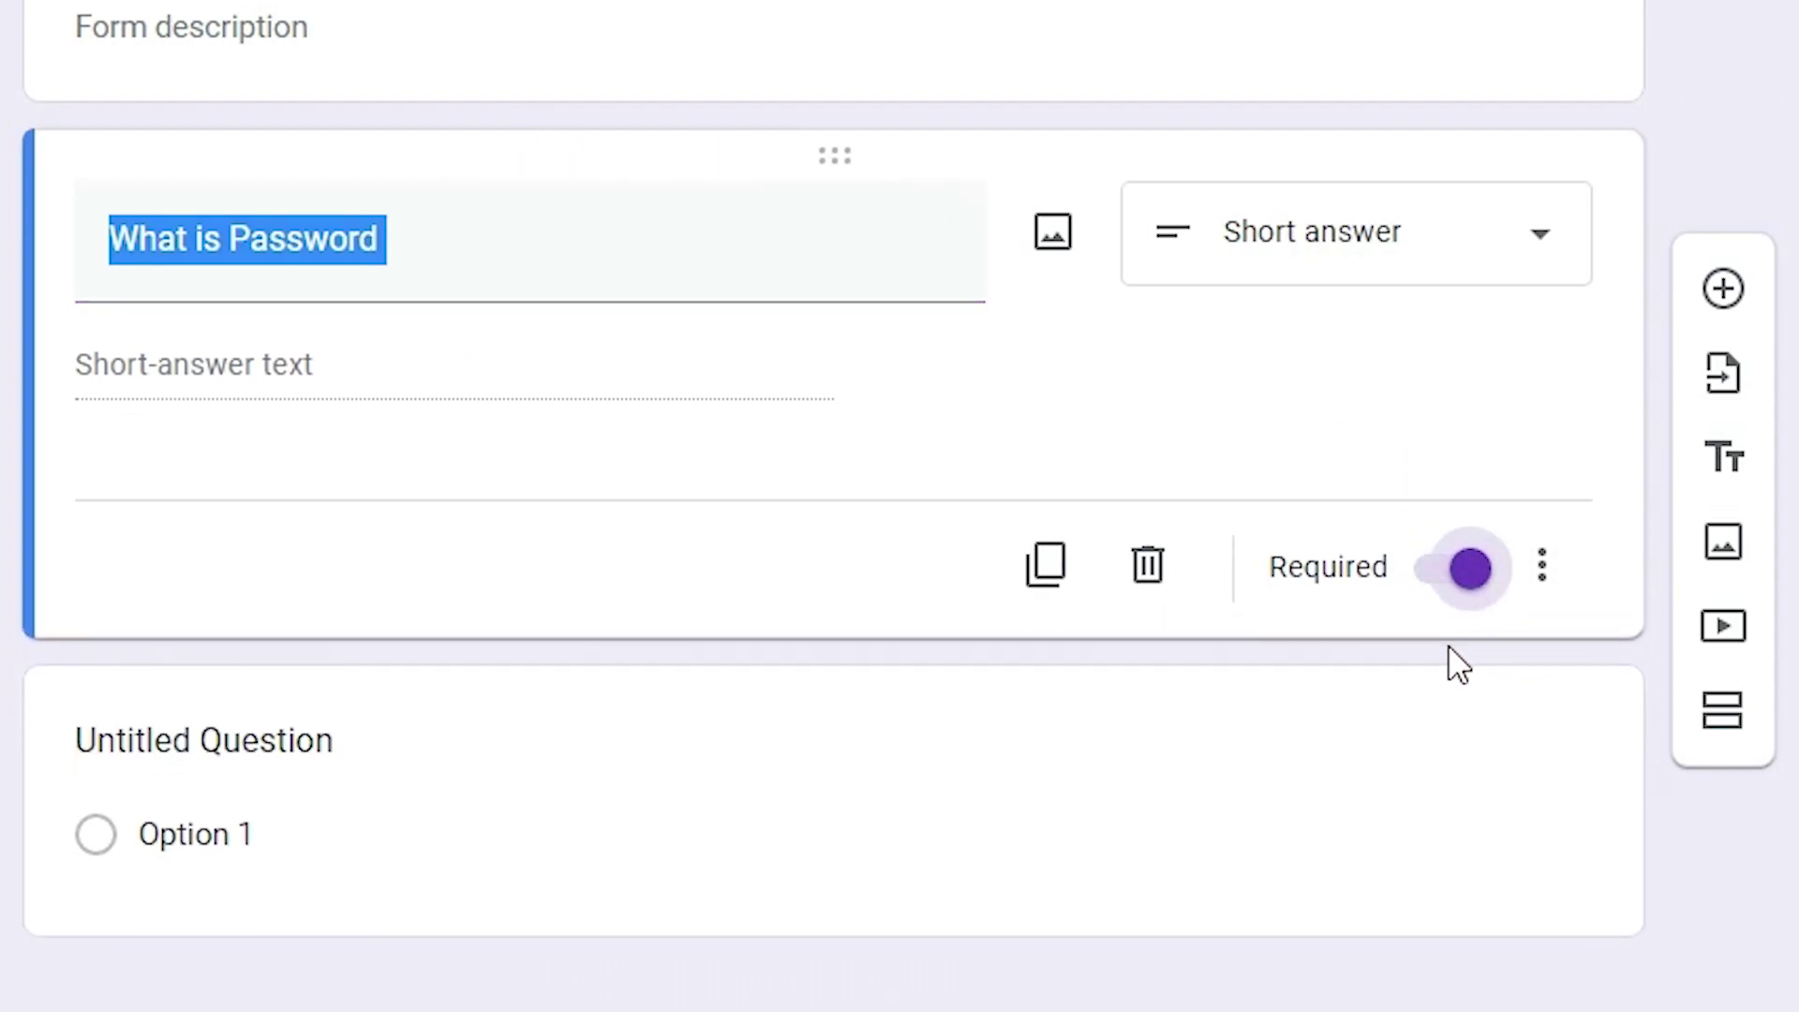
scroll(1453, 662, down, 2)
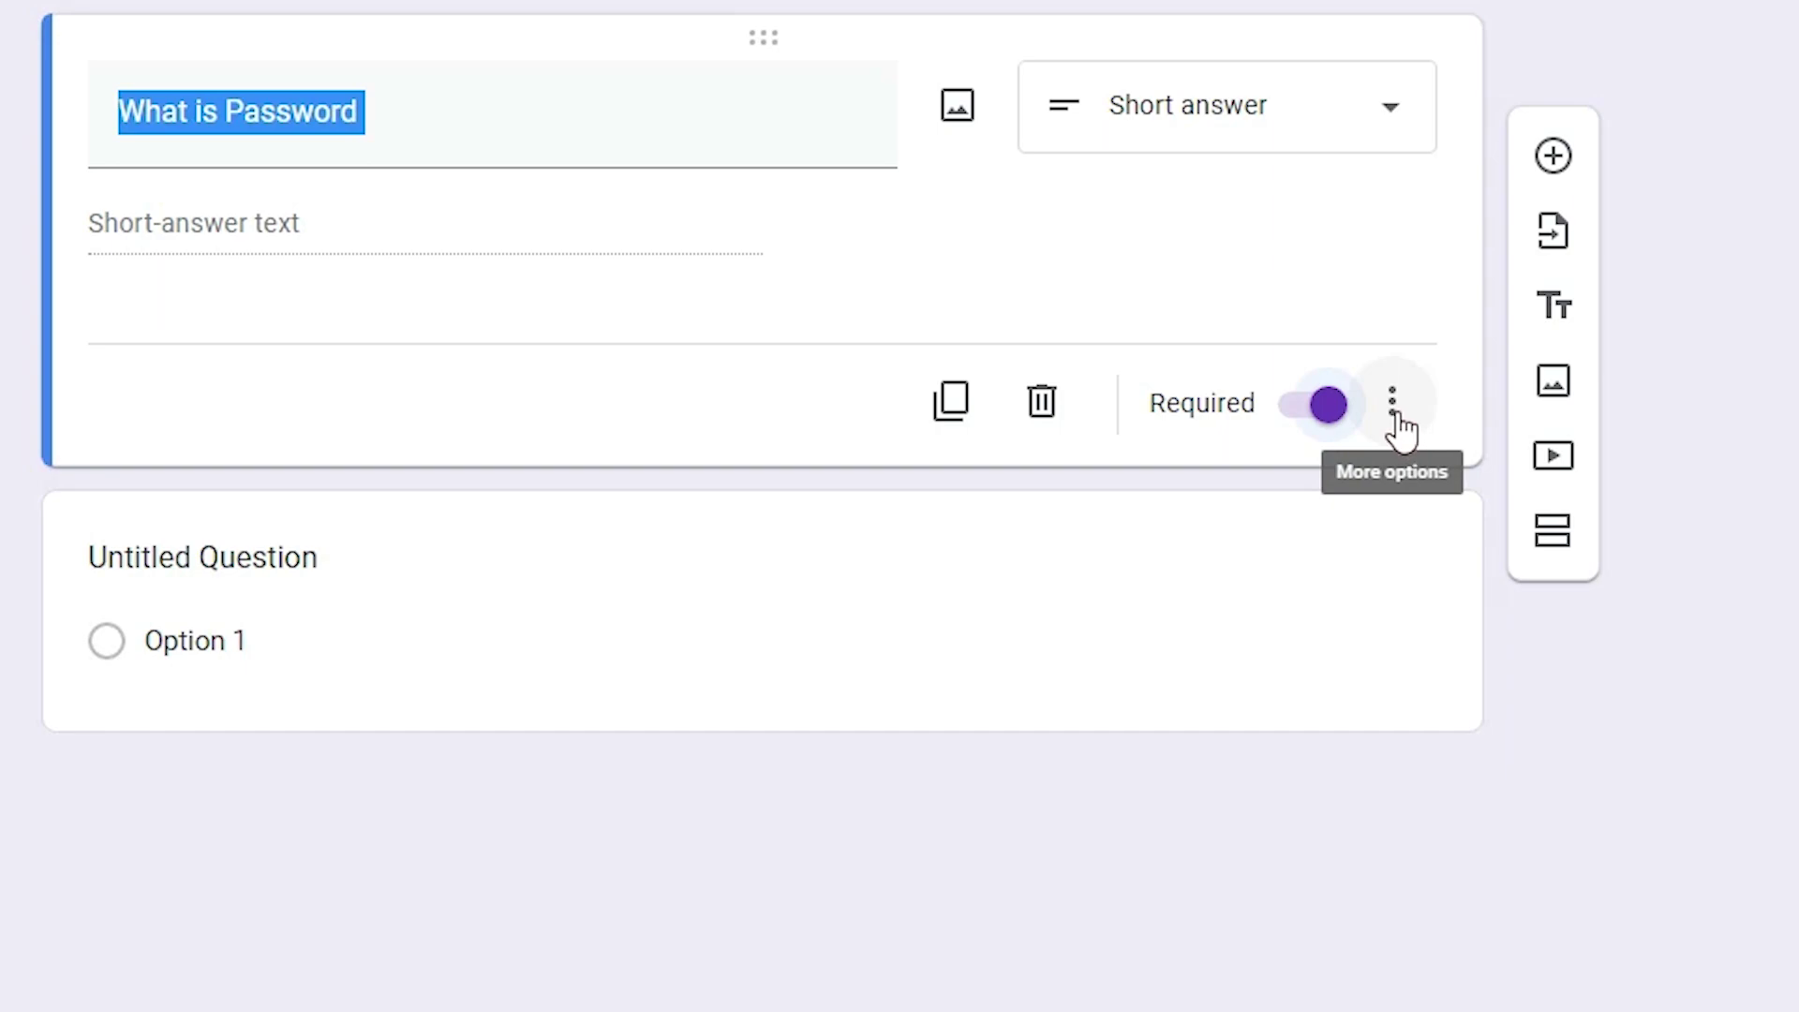
Add Text-type response validation to the password question
click(1394, 417)
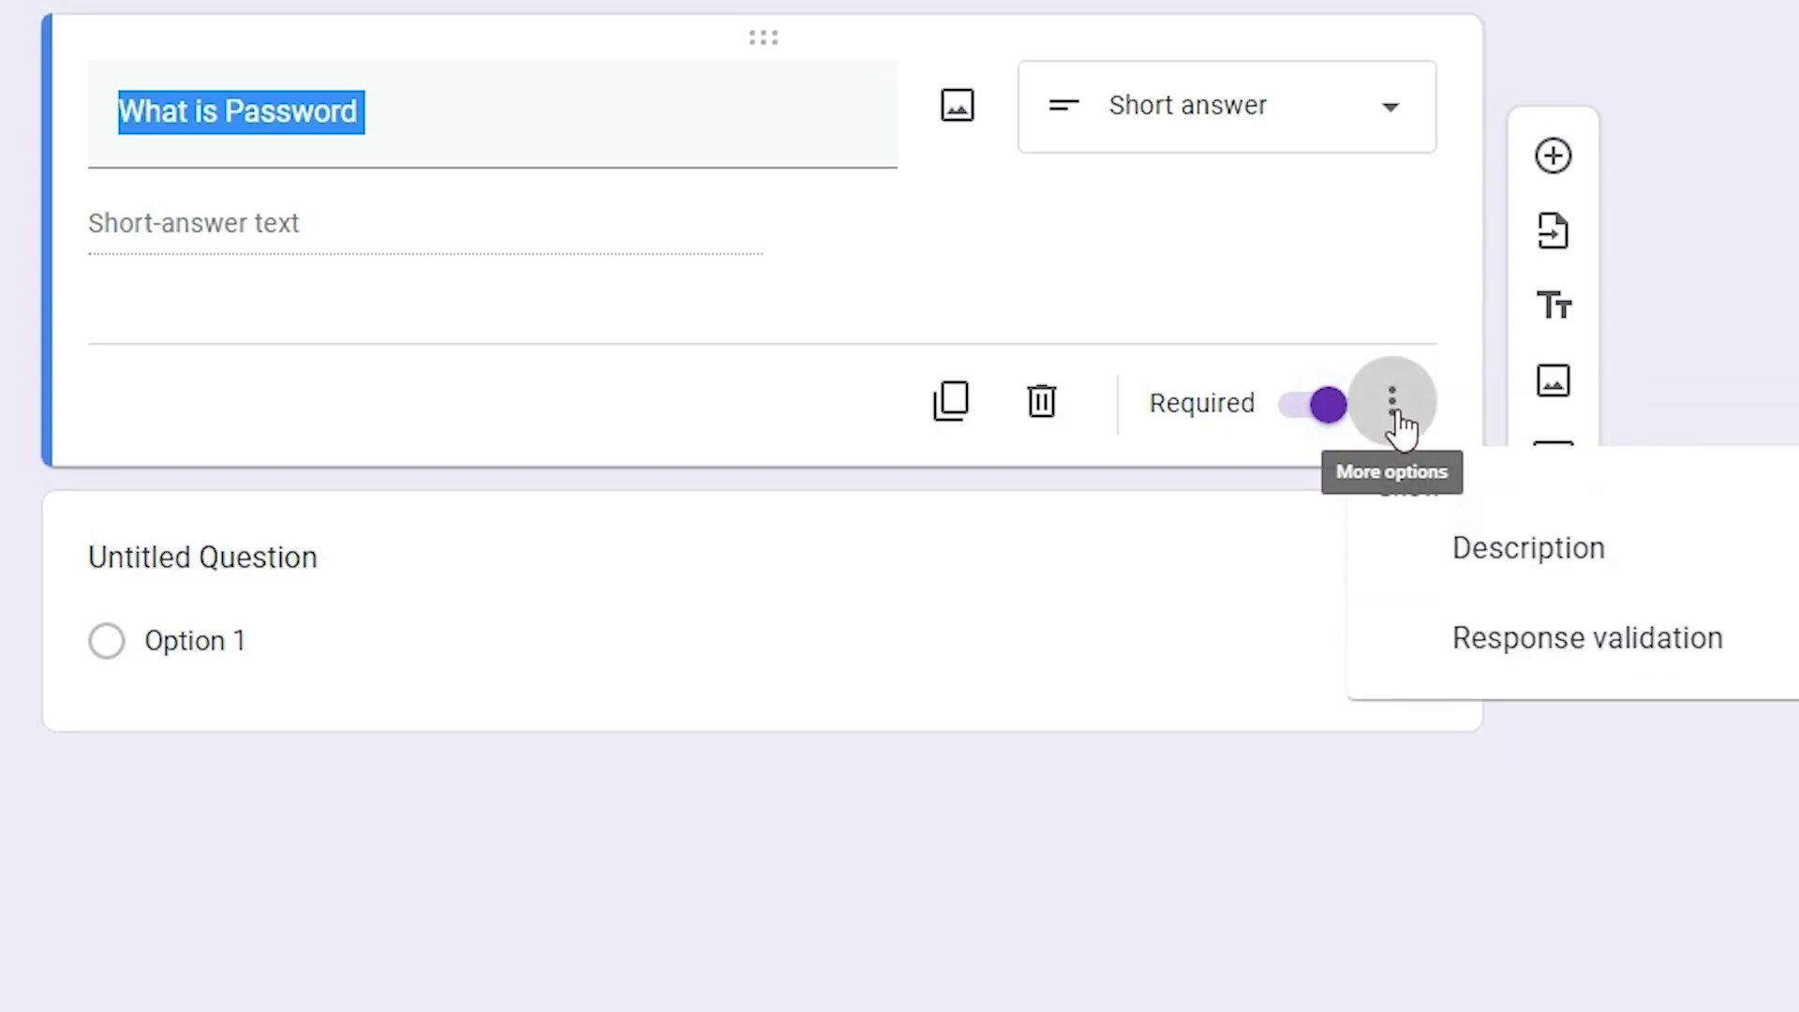
click(1630, 655)
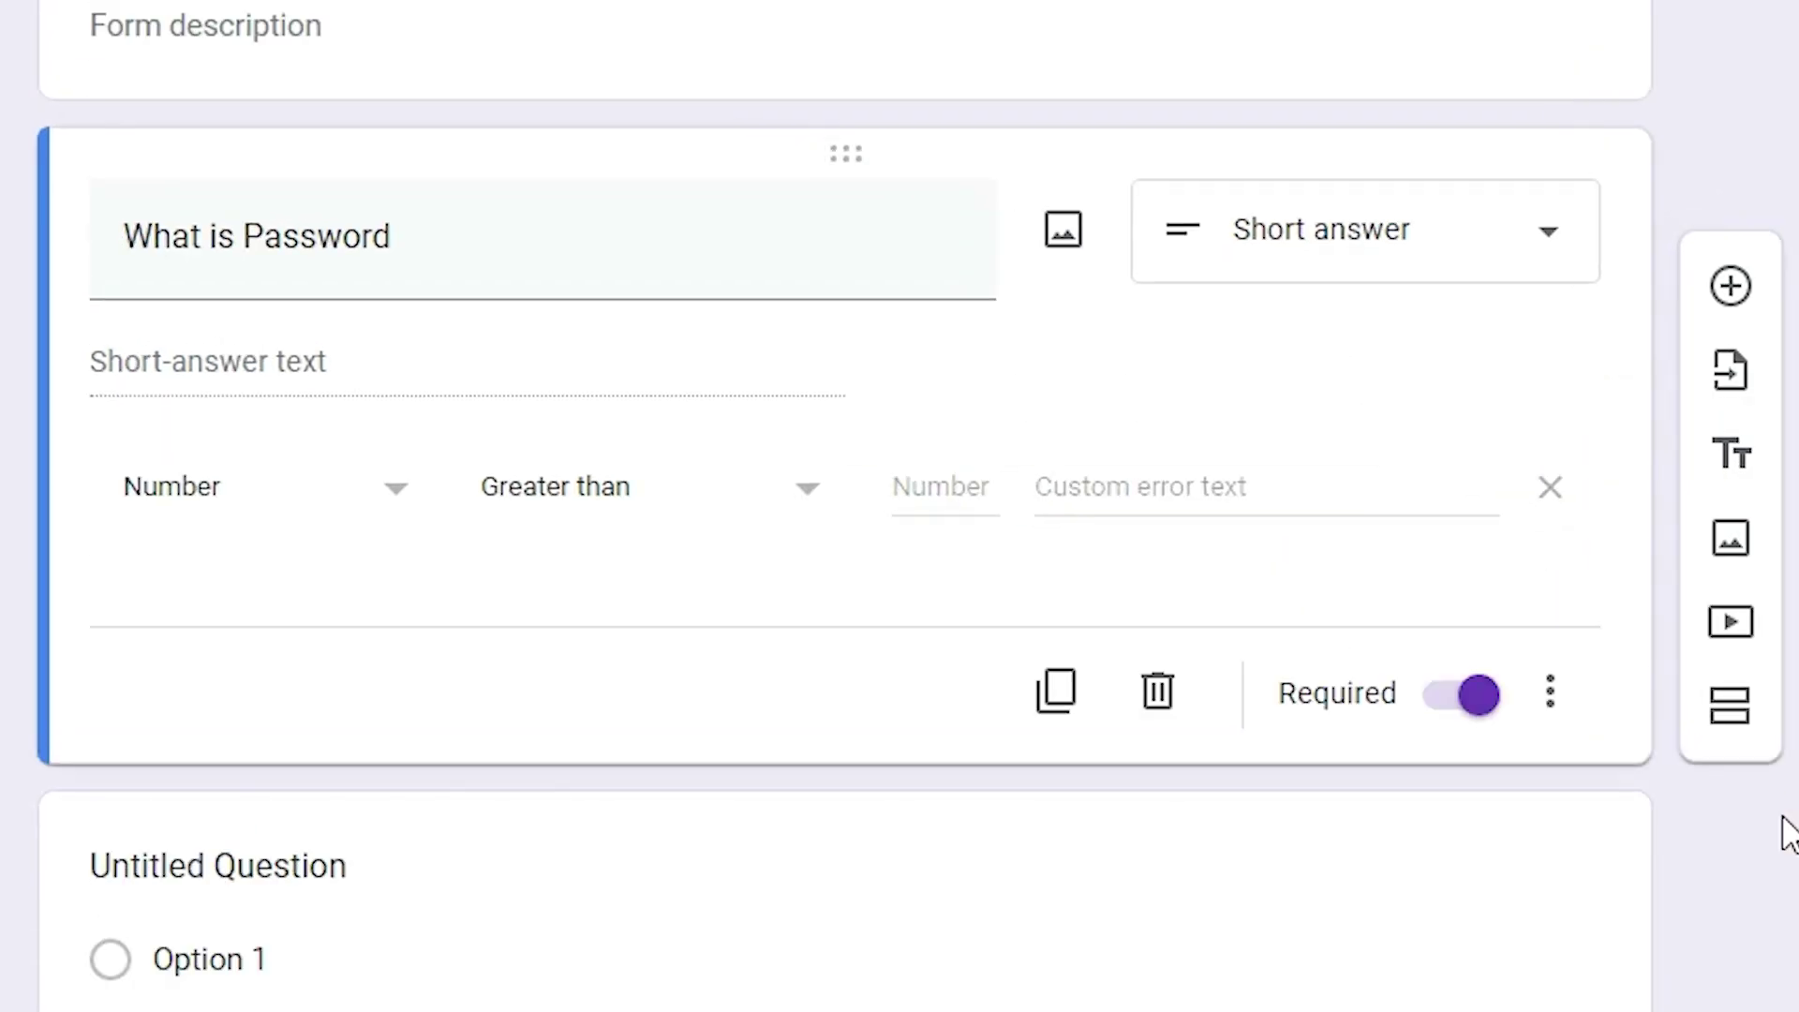
click(266, 501)
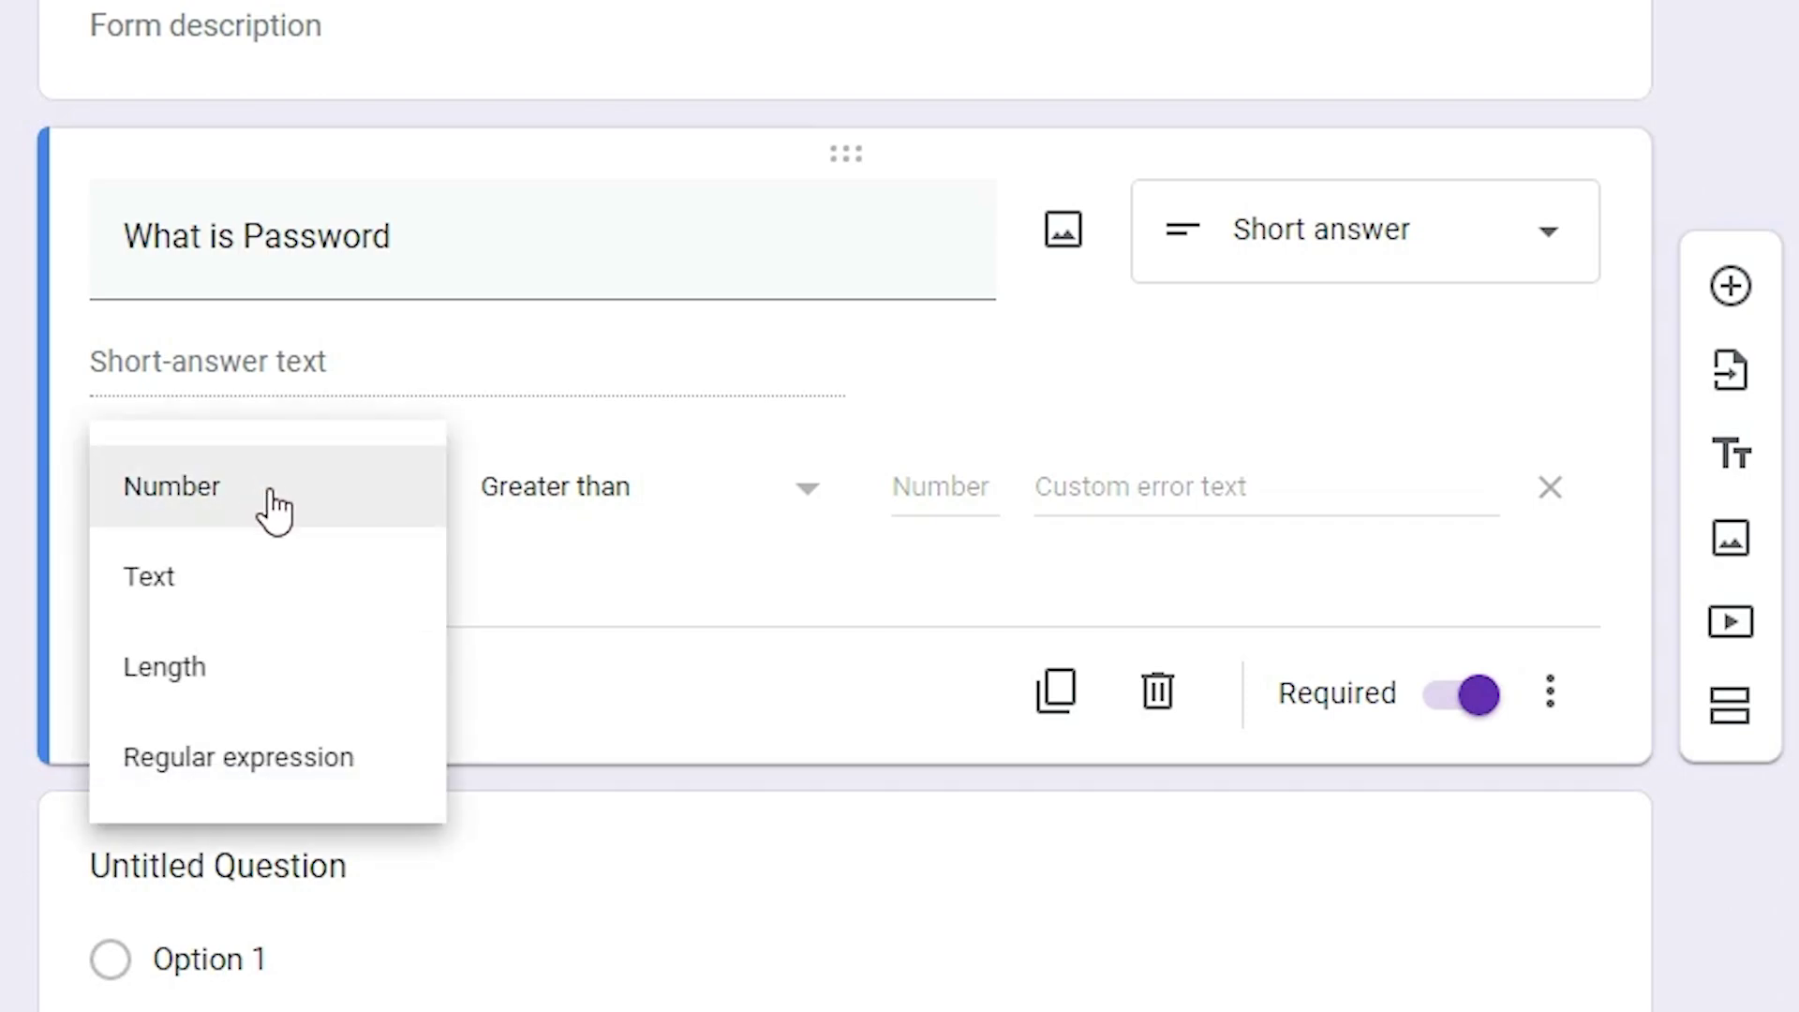
click(229, 581)
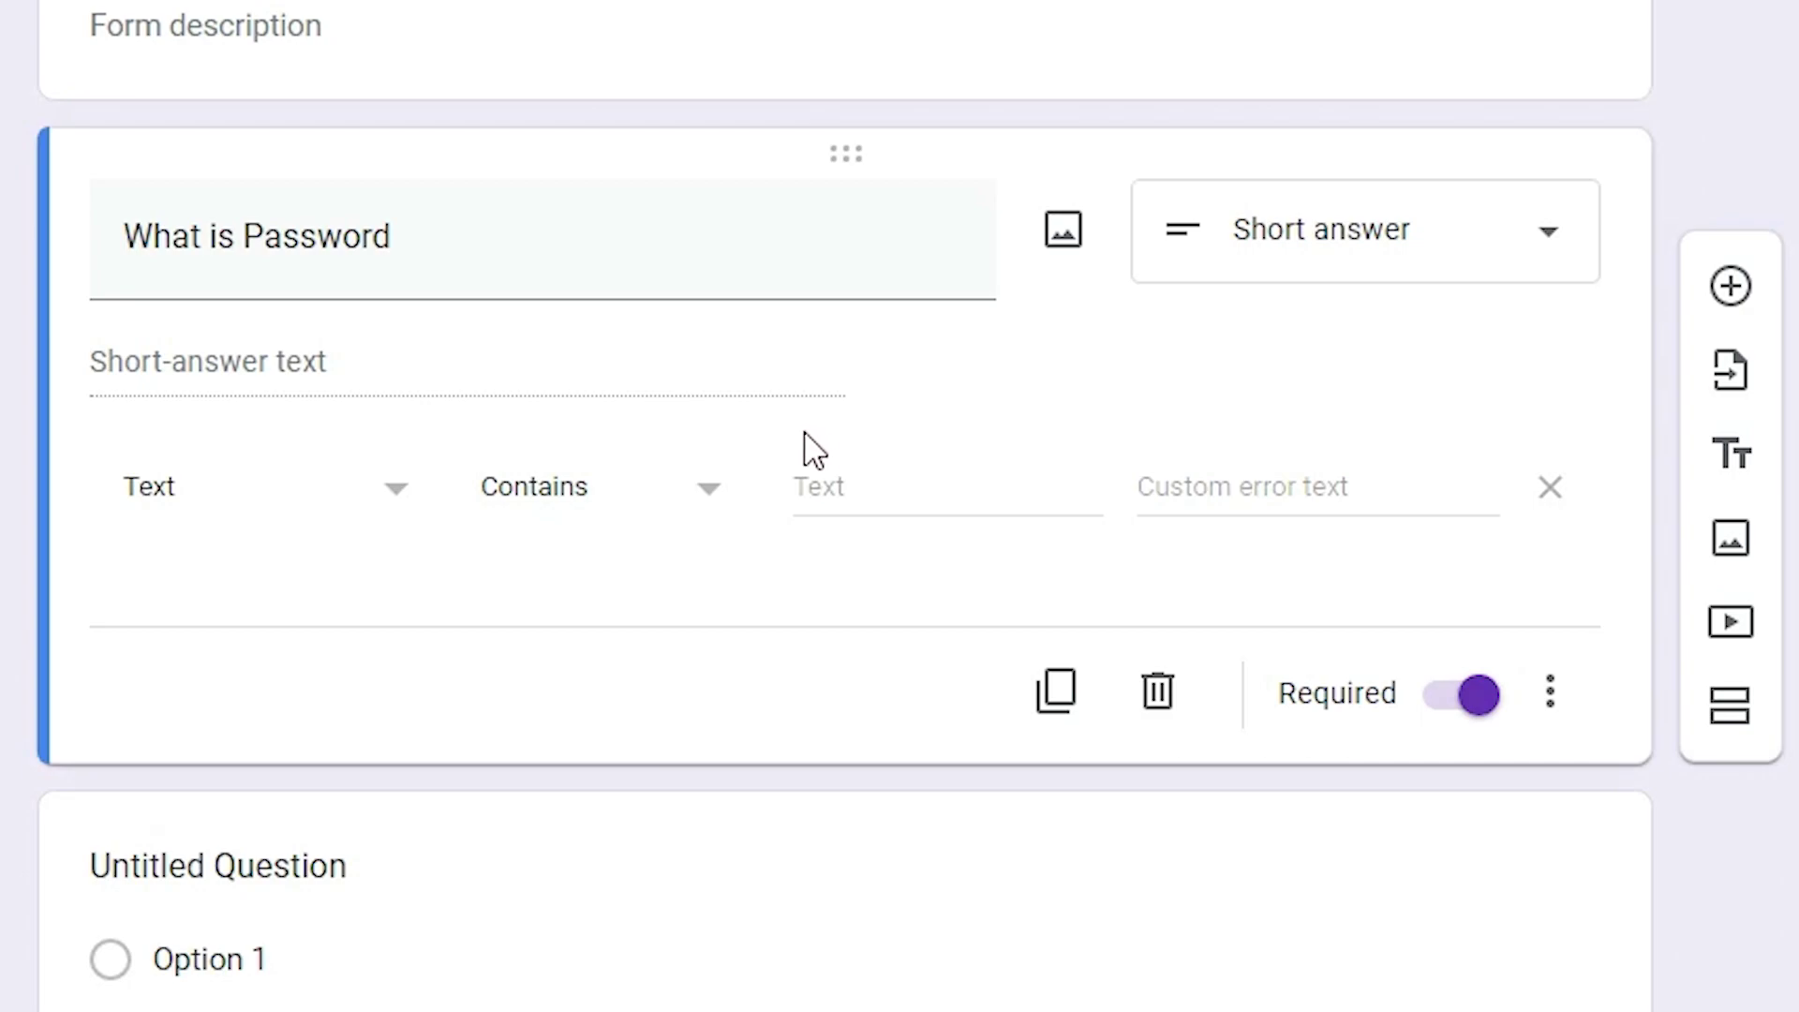
Require answers to contain the password, with custom error text 'No, Try Again'
click(911, 489)
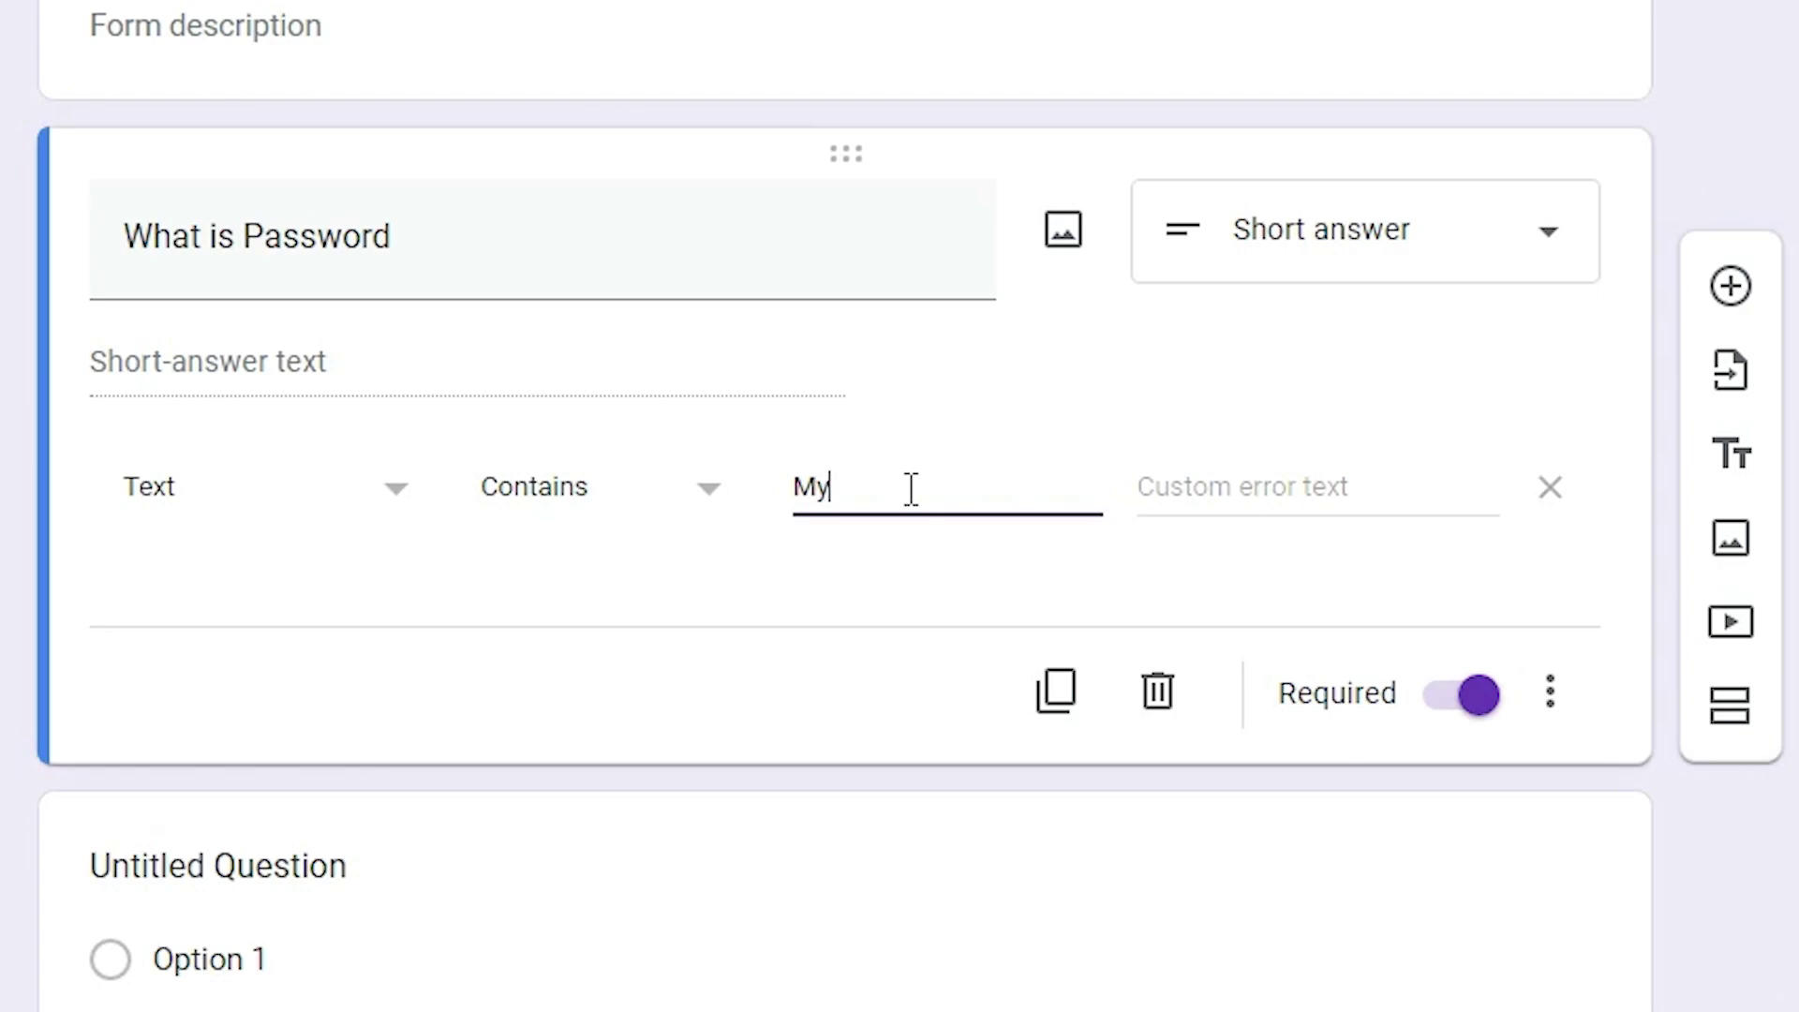
key(ctrl+a)
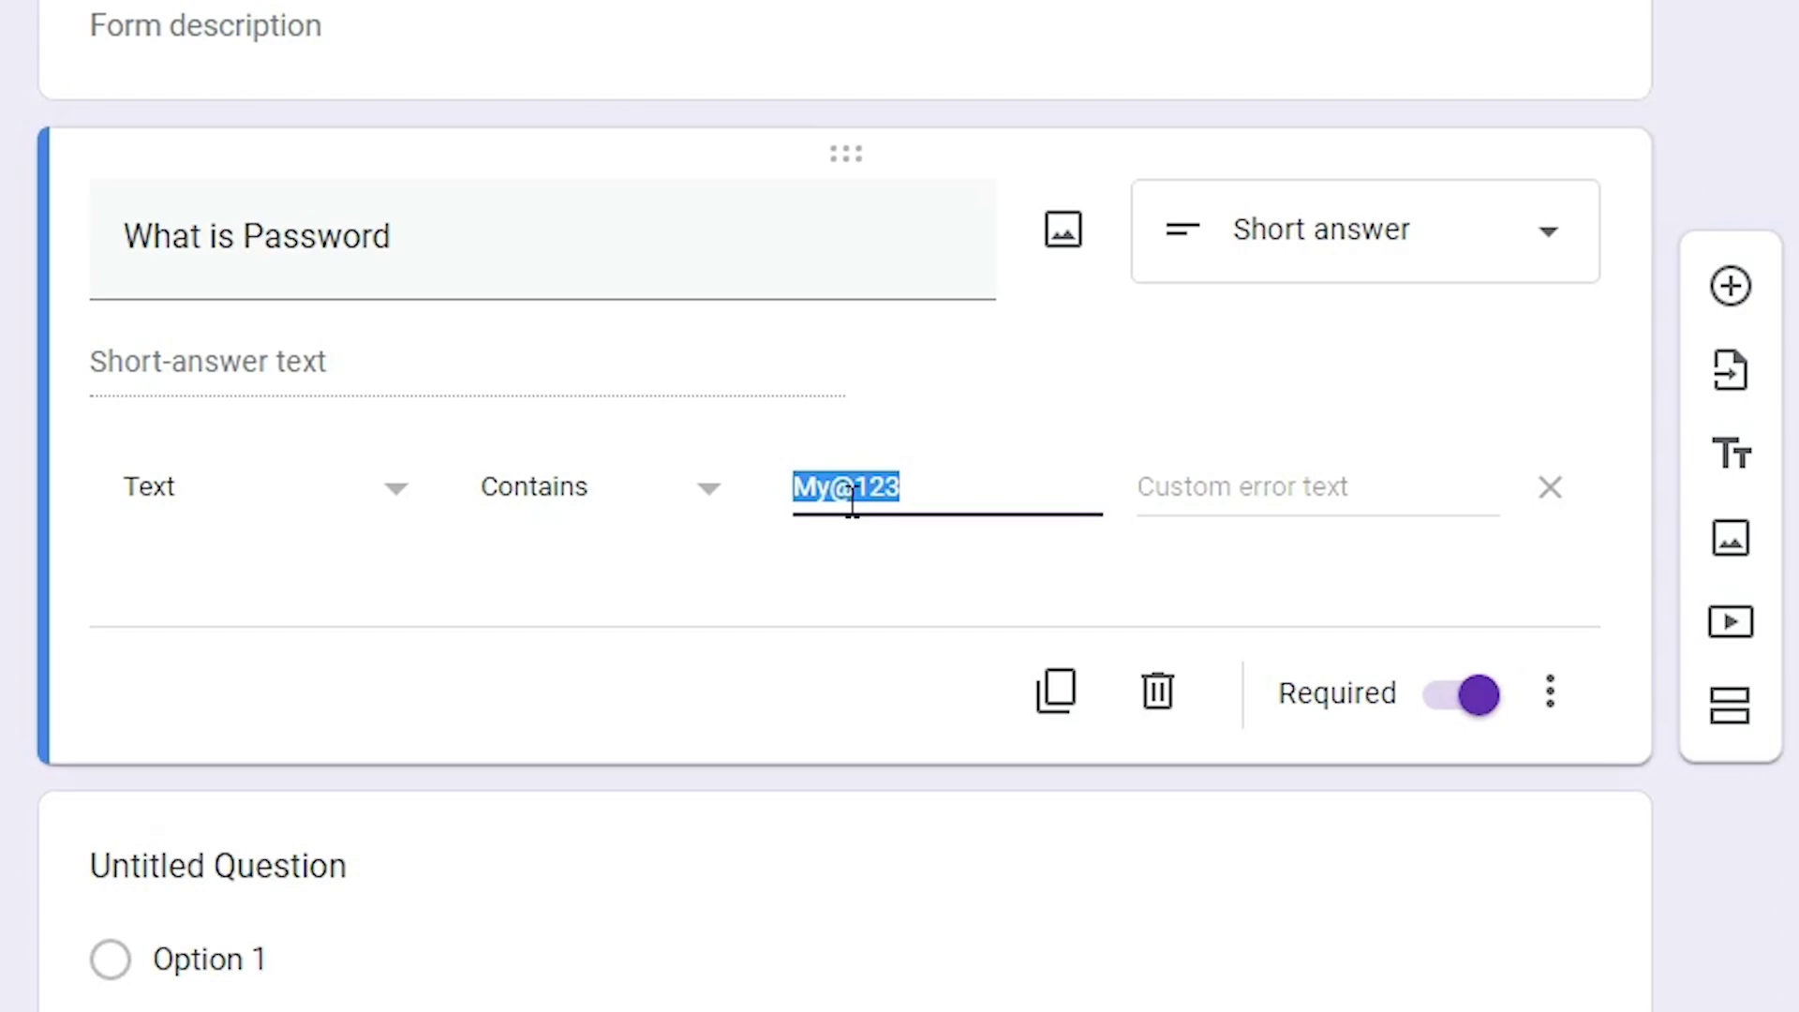
click(1227, 478)
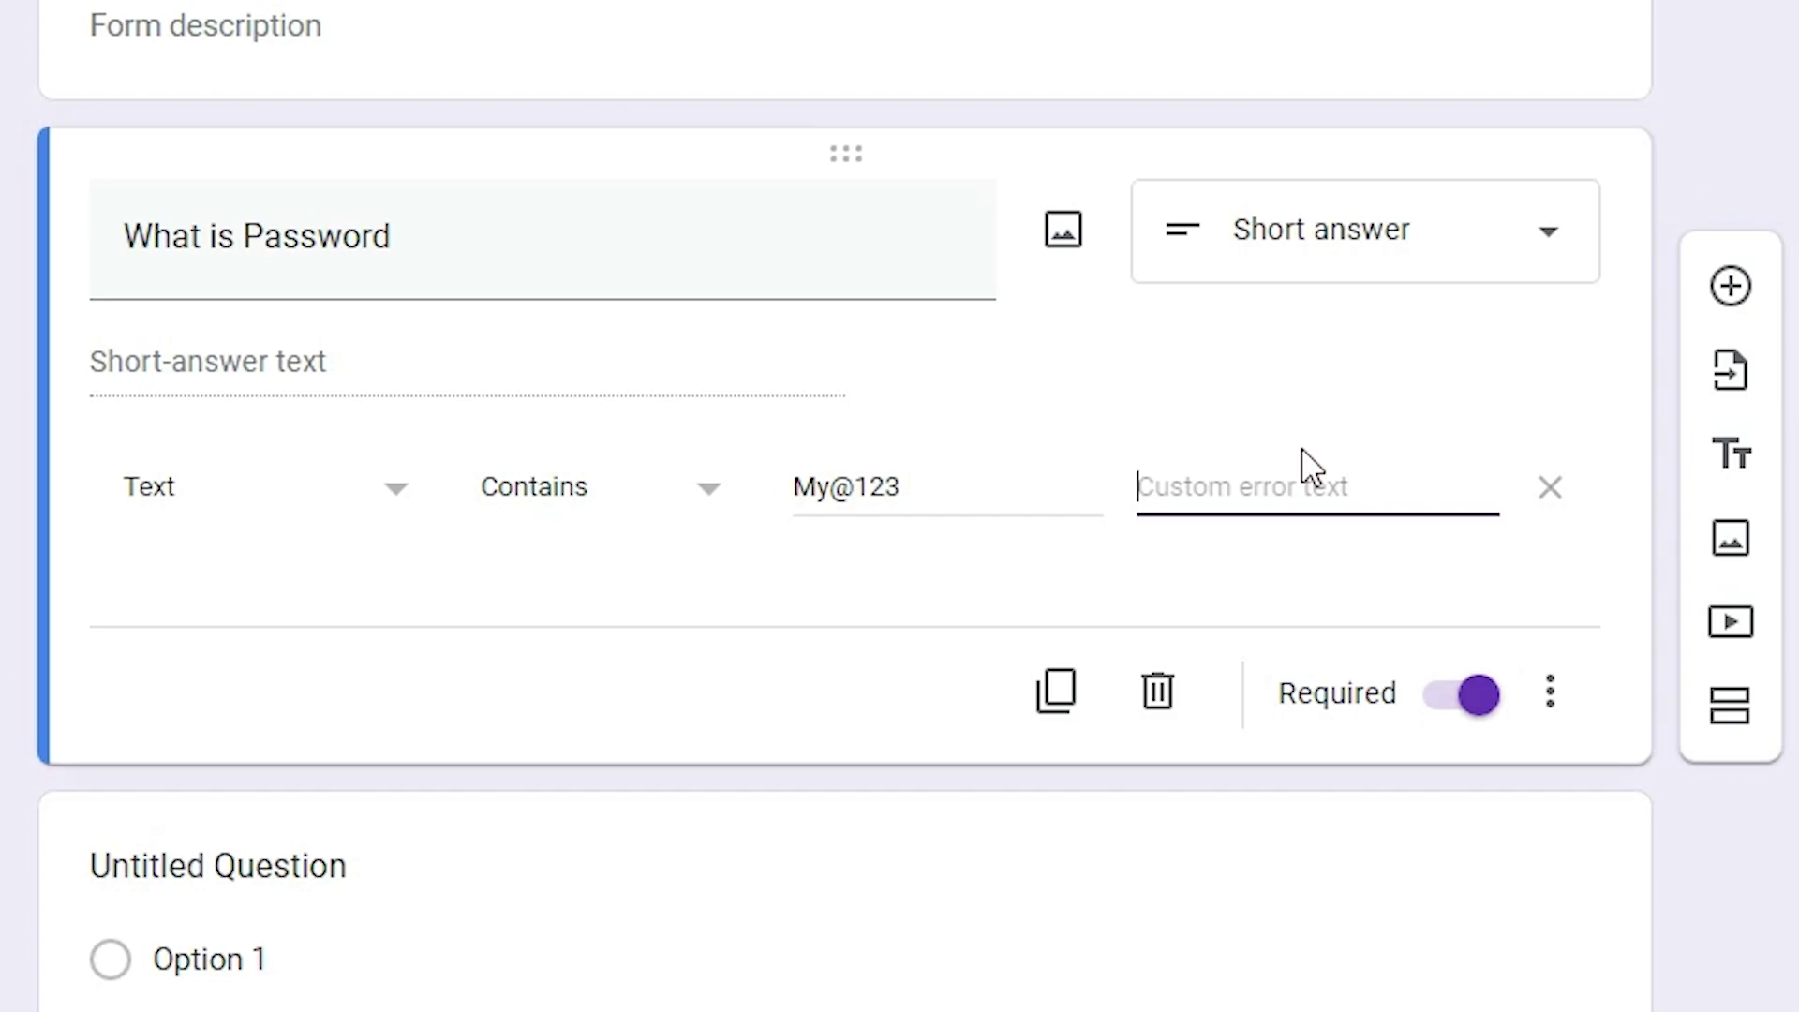
text(No, T)
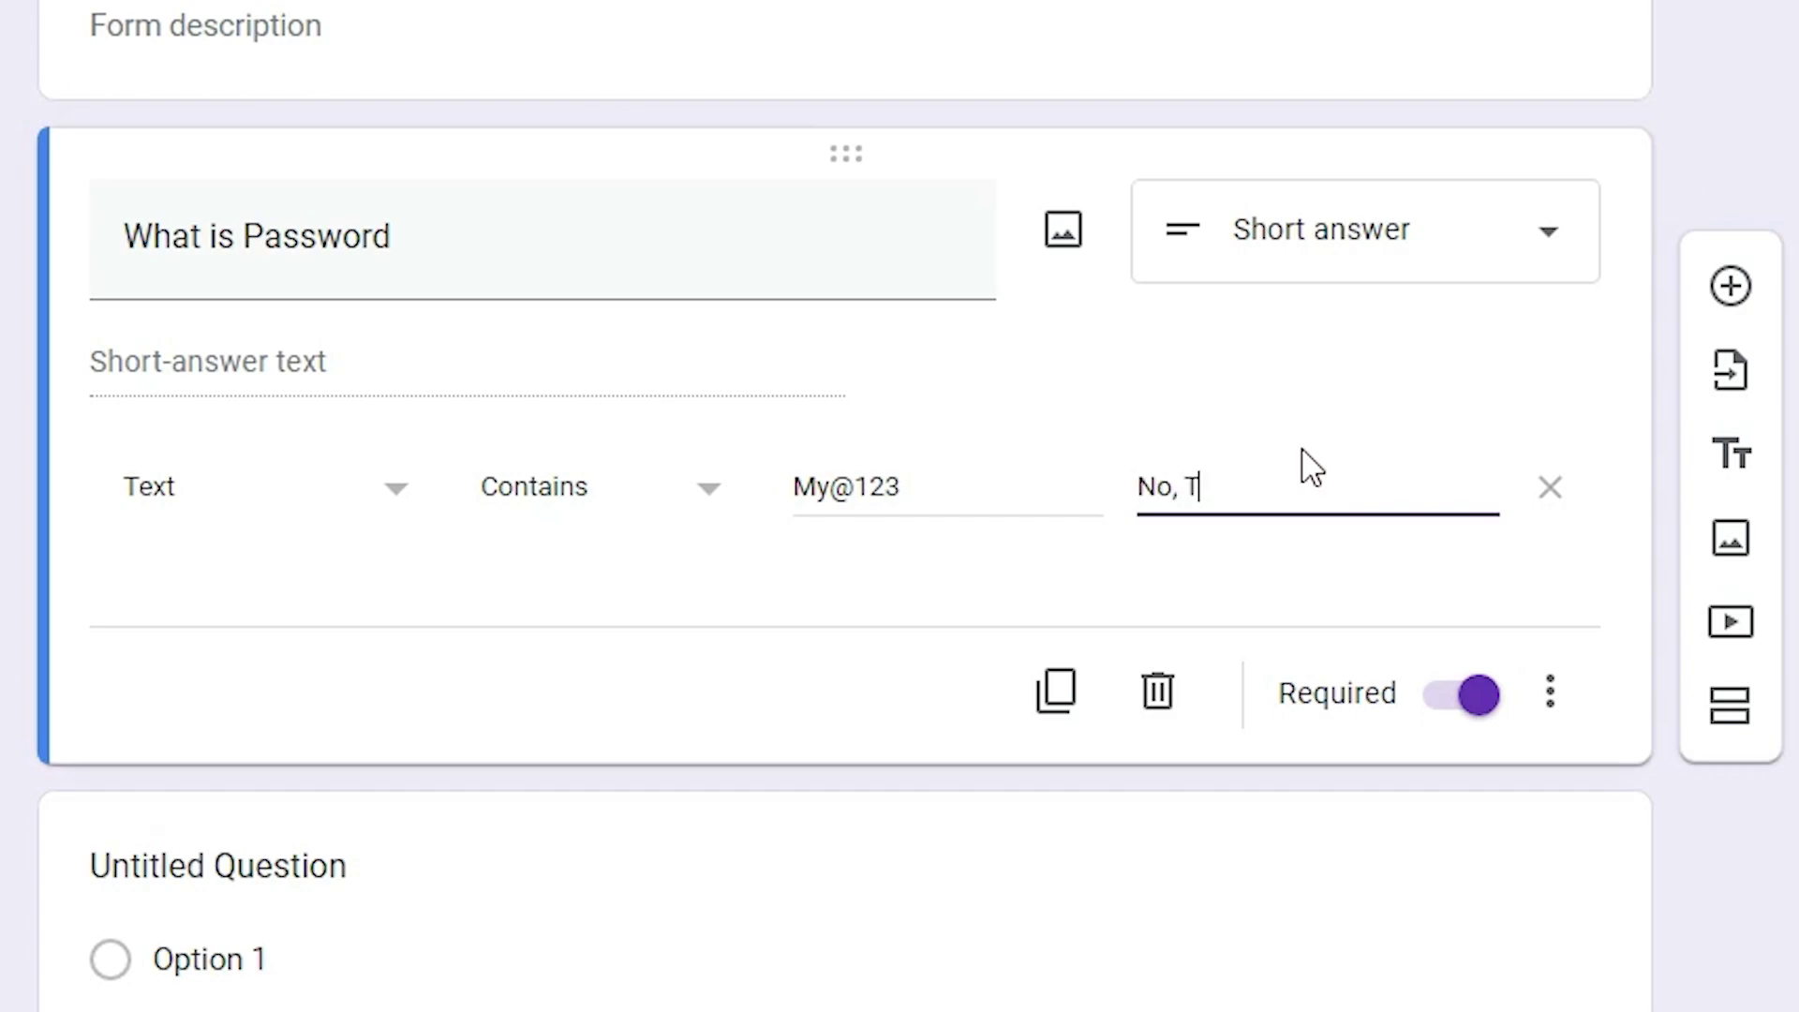
text(ry Again)
drag(1335, 492, 783, 494)
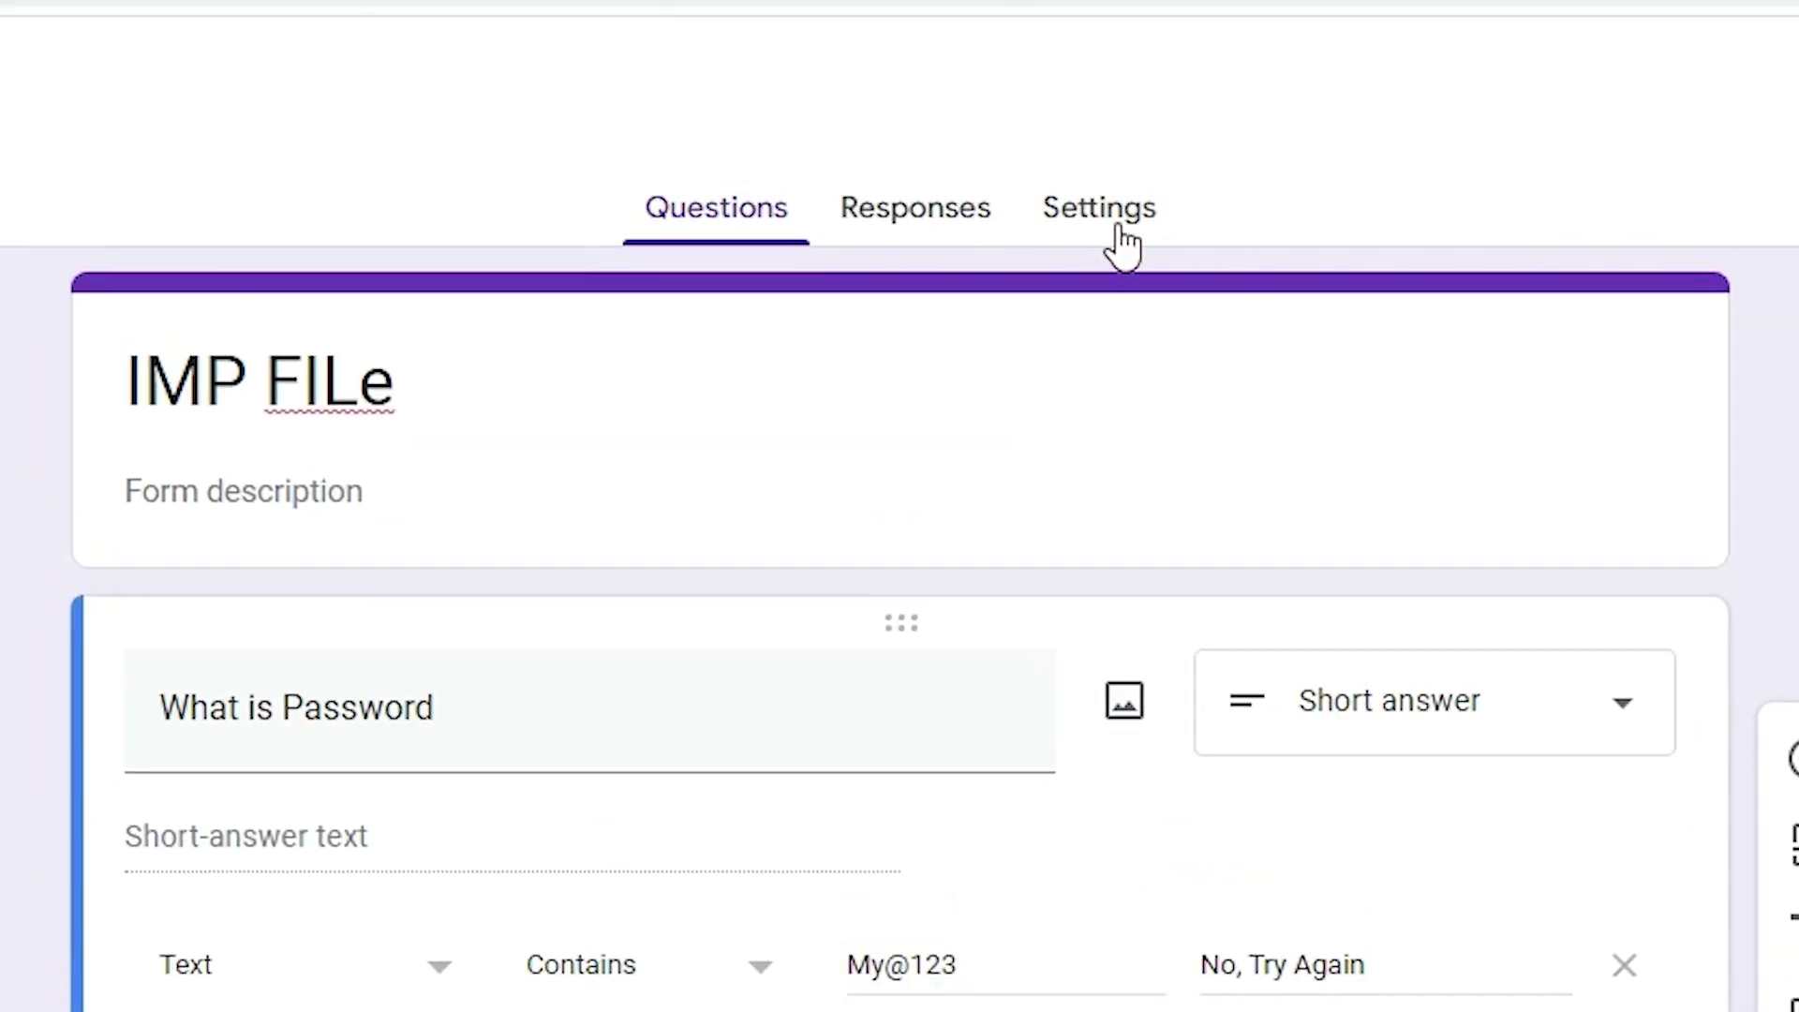
In Presentation settings, set the confirmation message to 'Your File is Here' followed by blank lines
click(1115, 225)
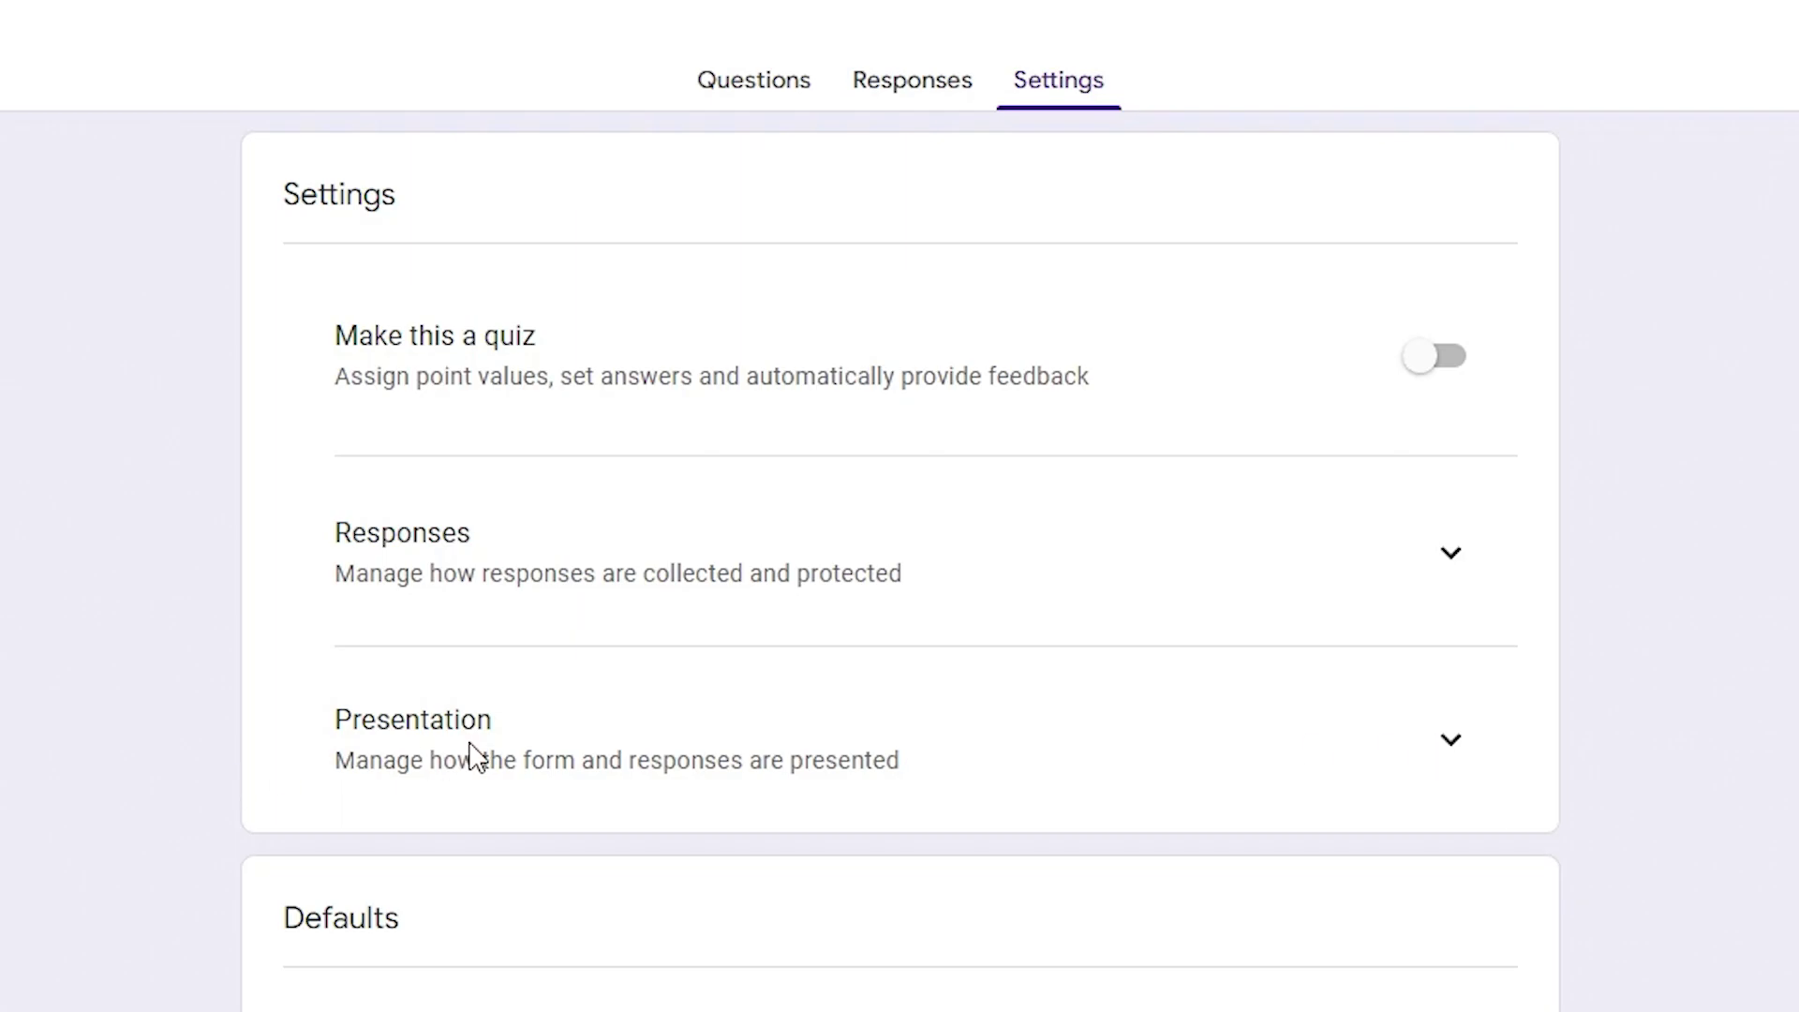
click(1449, 748)
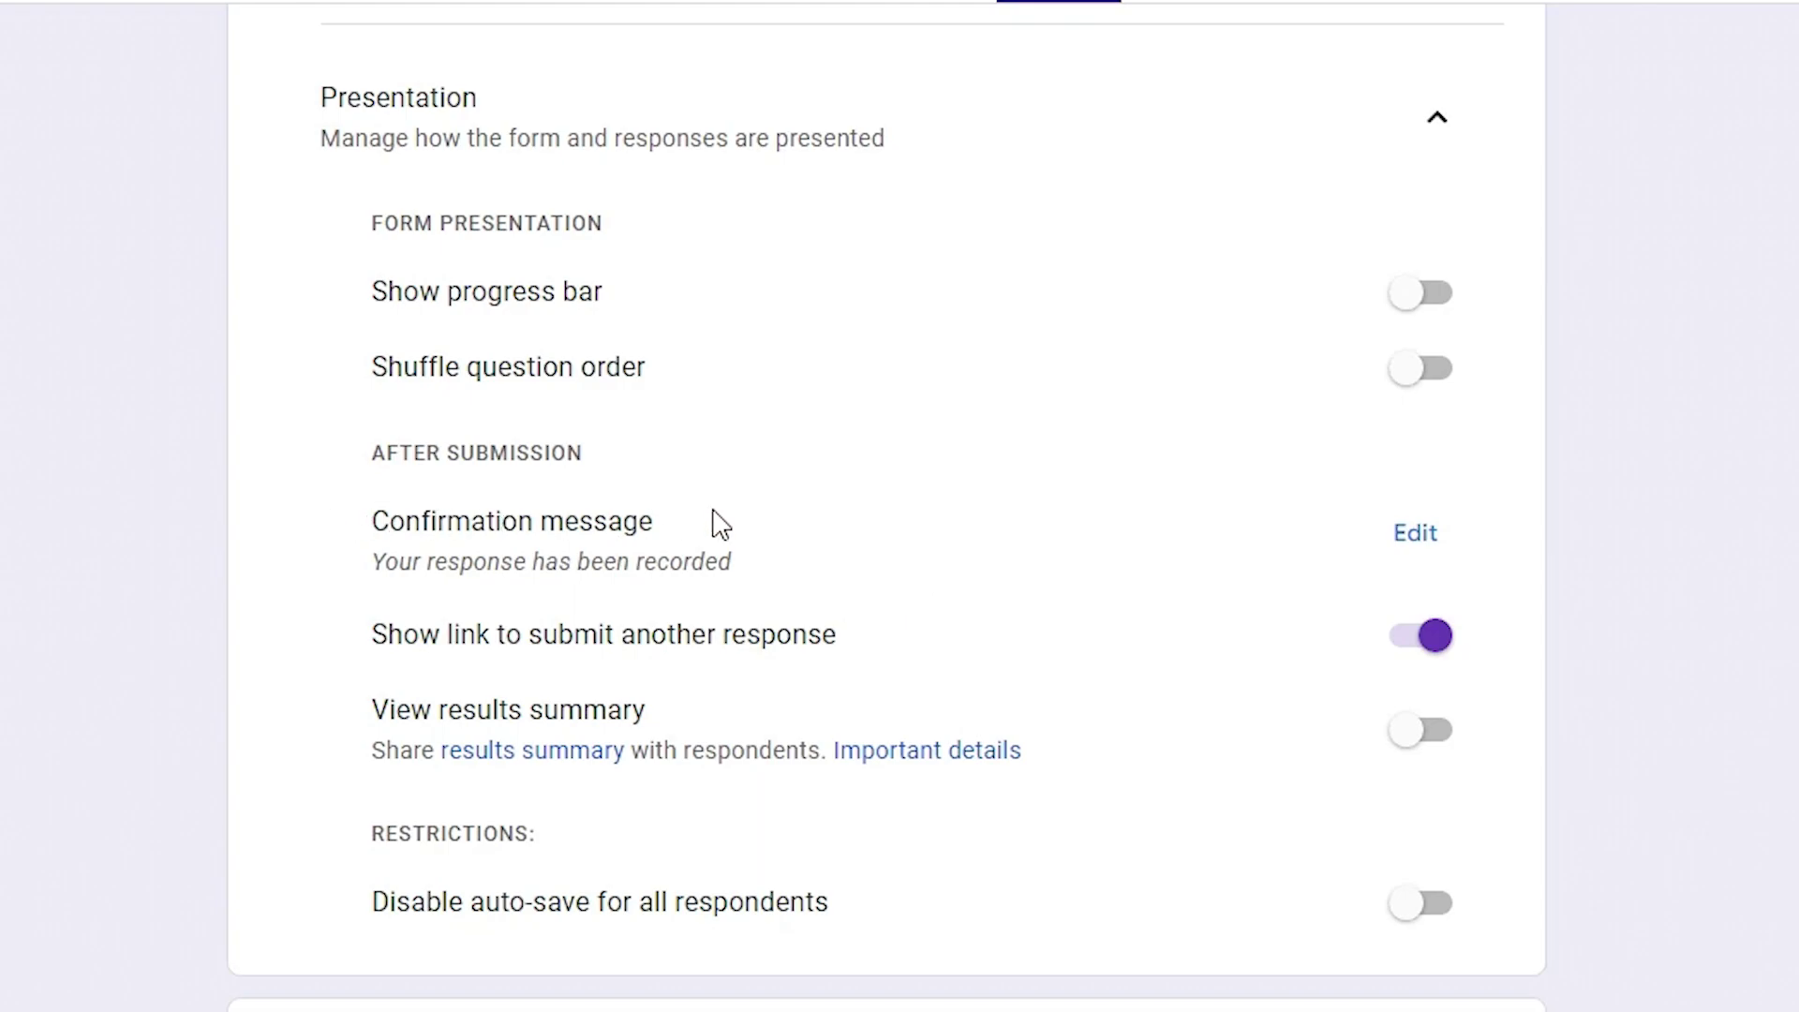
click(1408, 548)
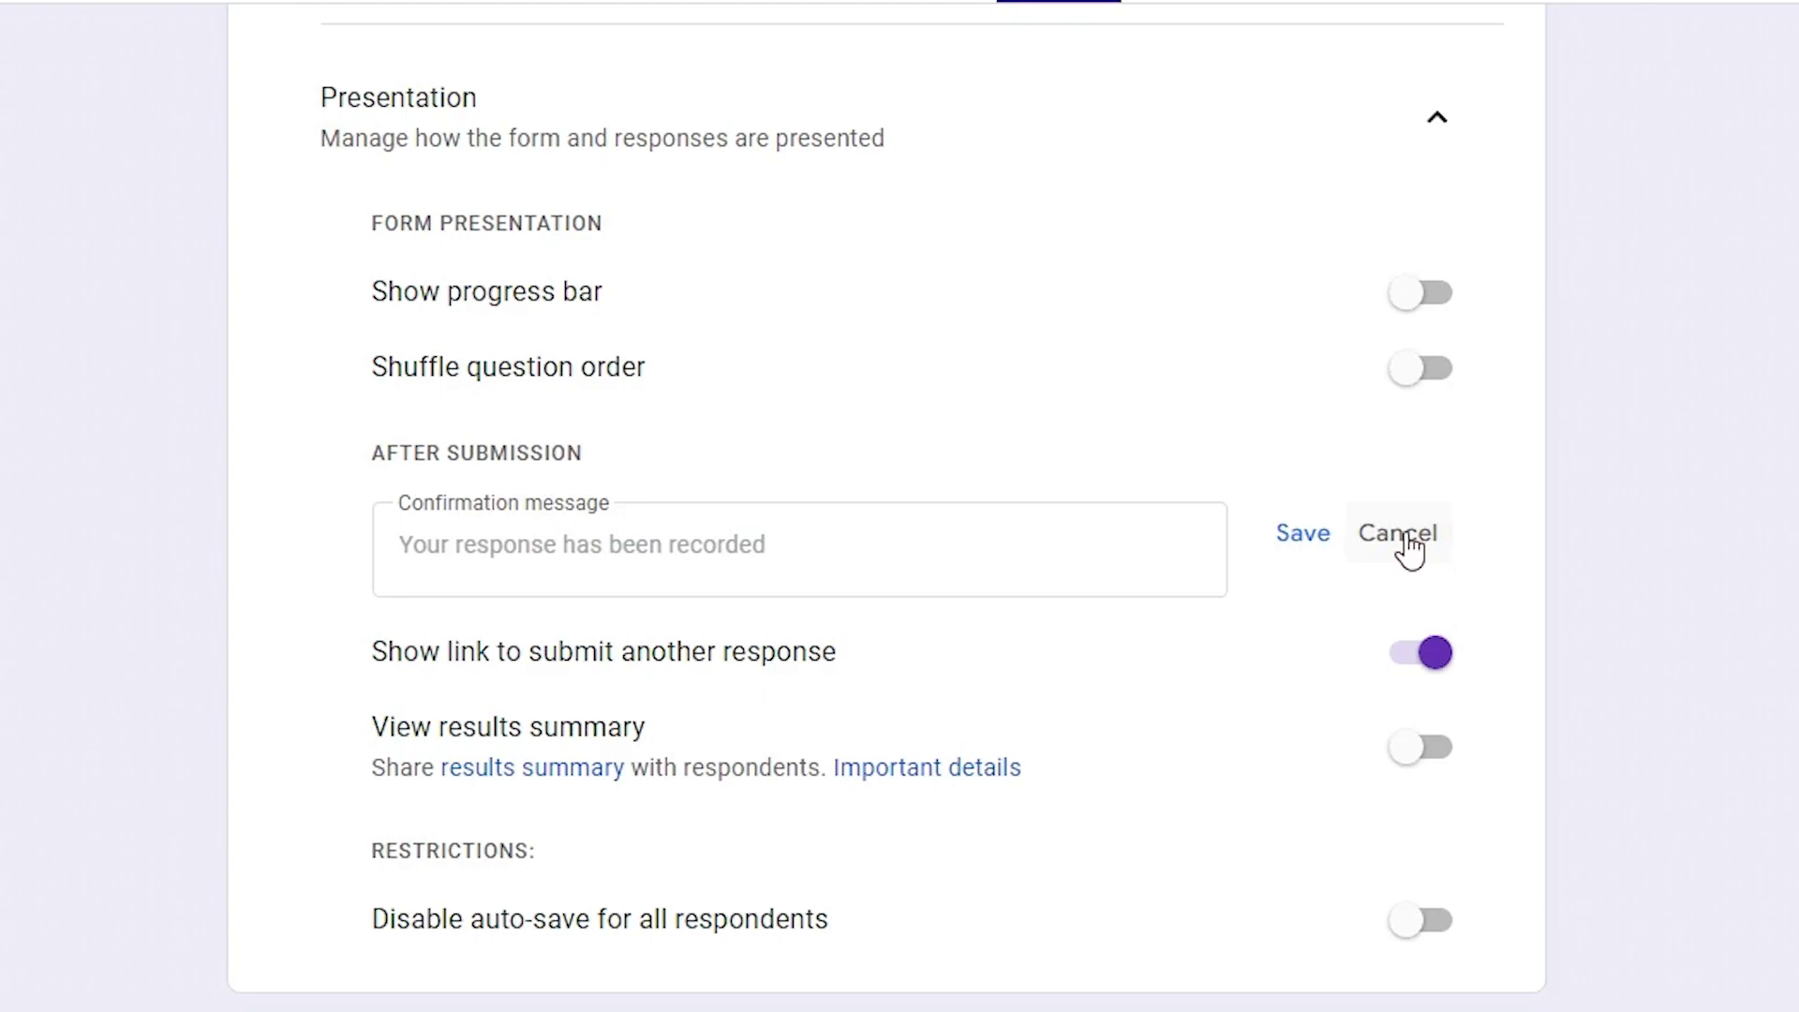
click(1419, 550)
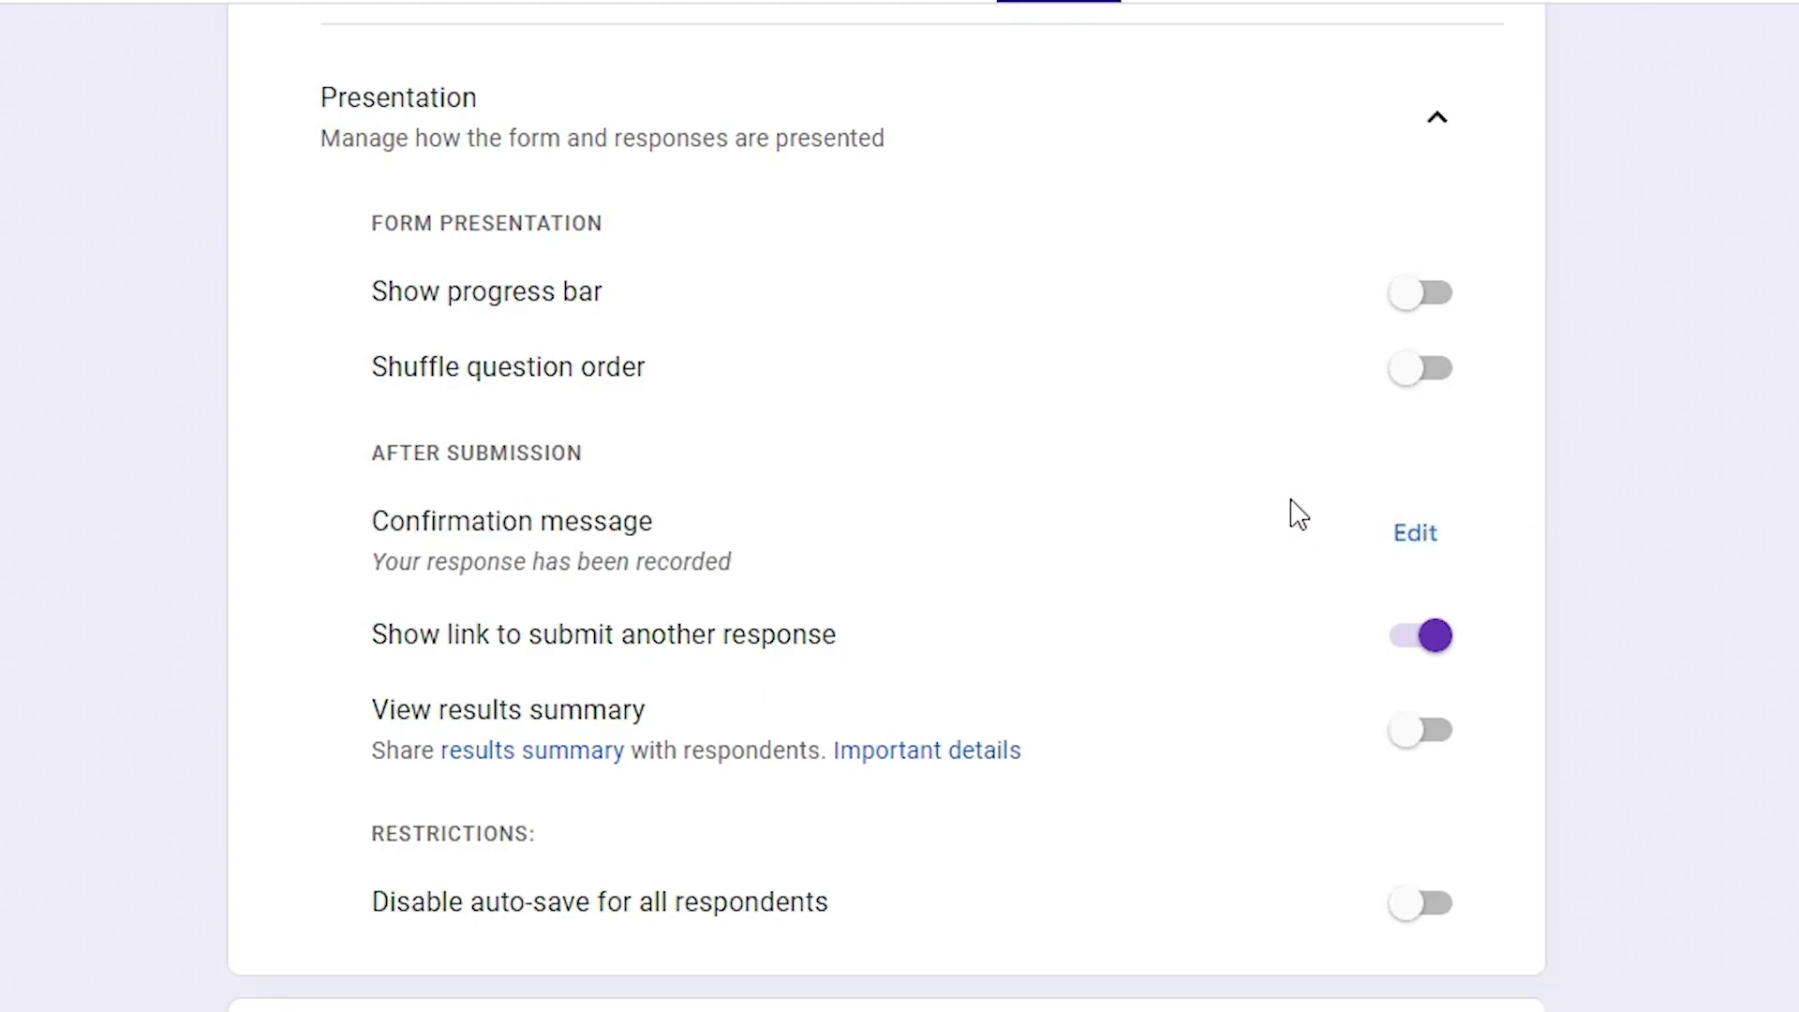
click(1425, 551)
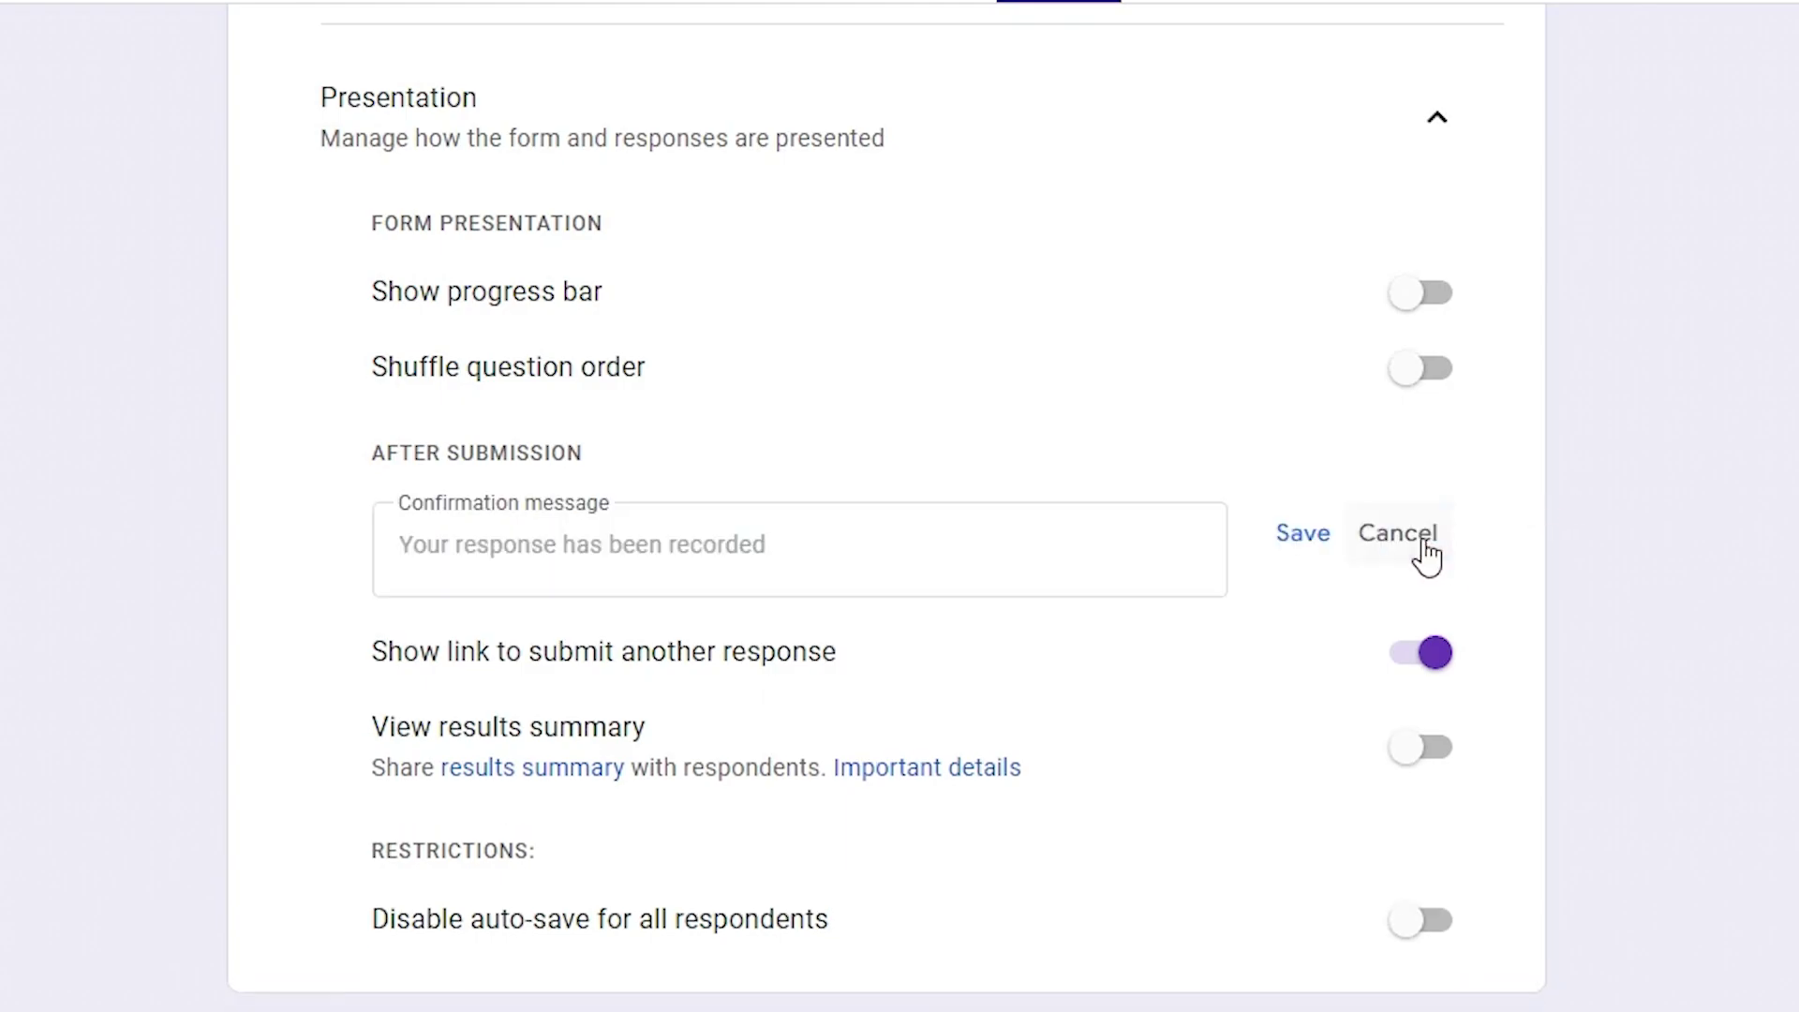
click(735, 550)
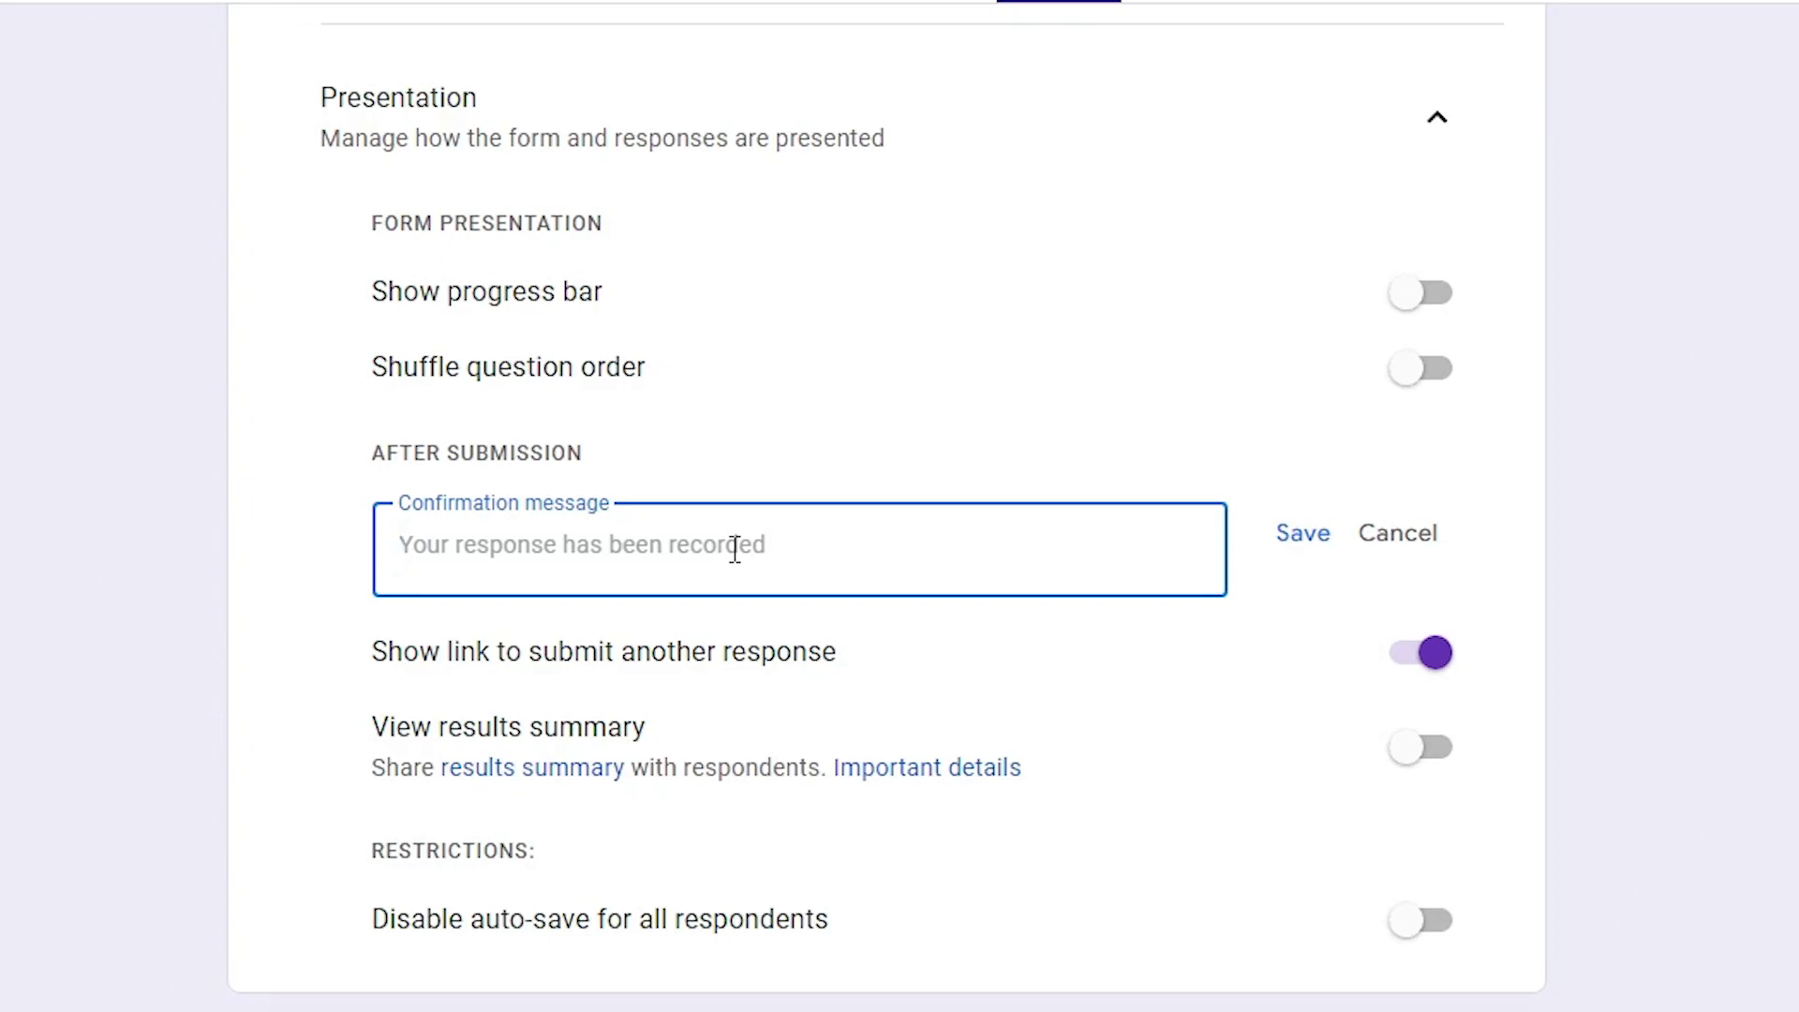
text(Your File is Here)
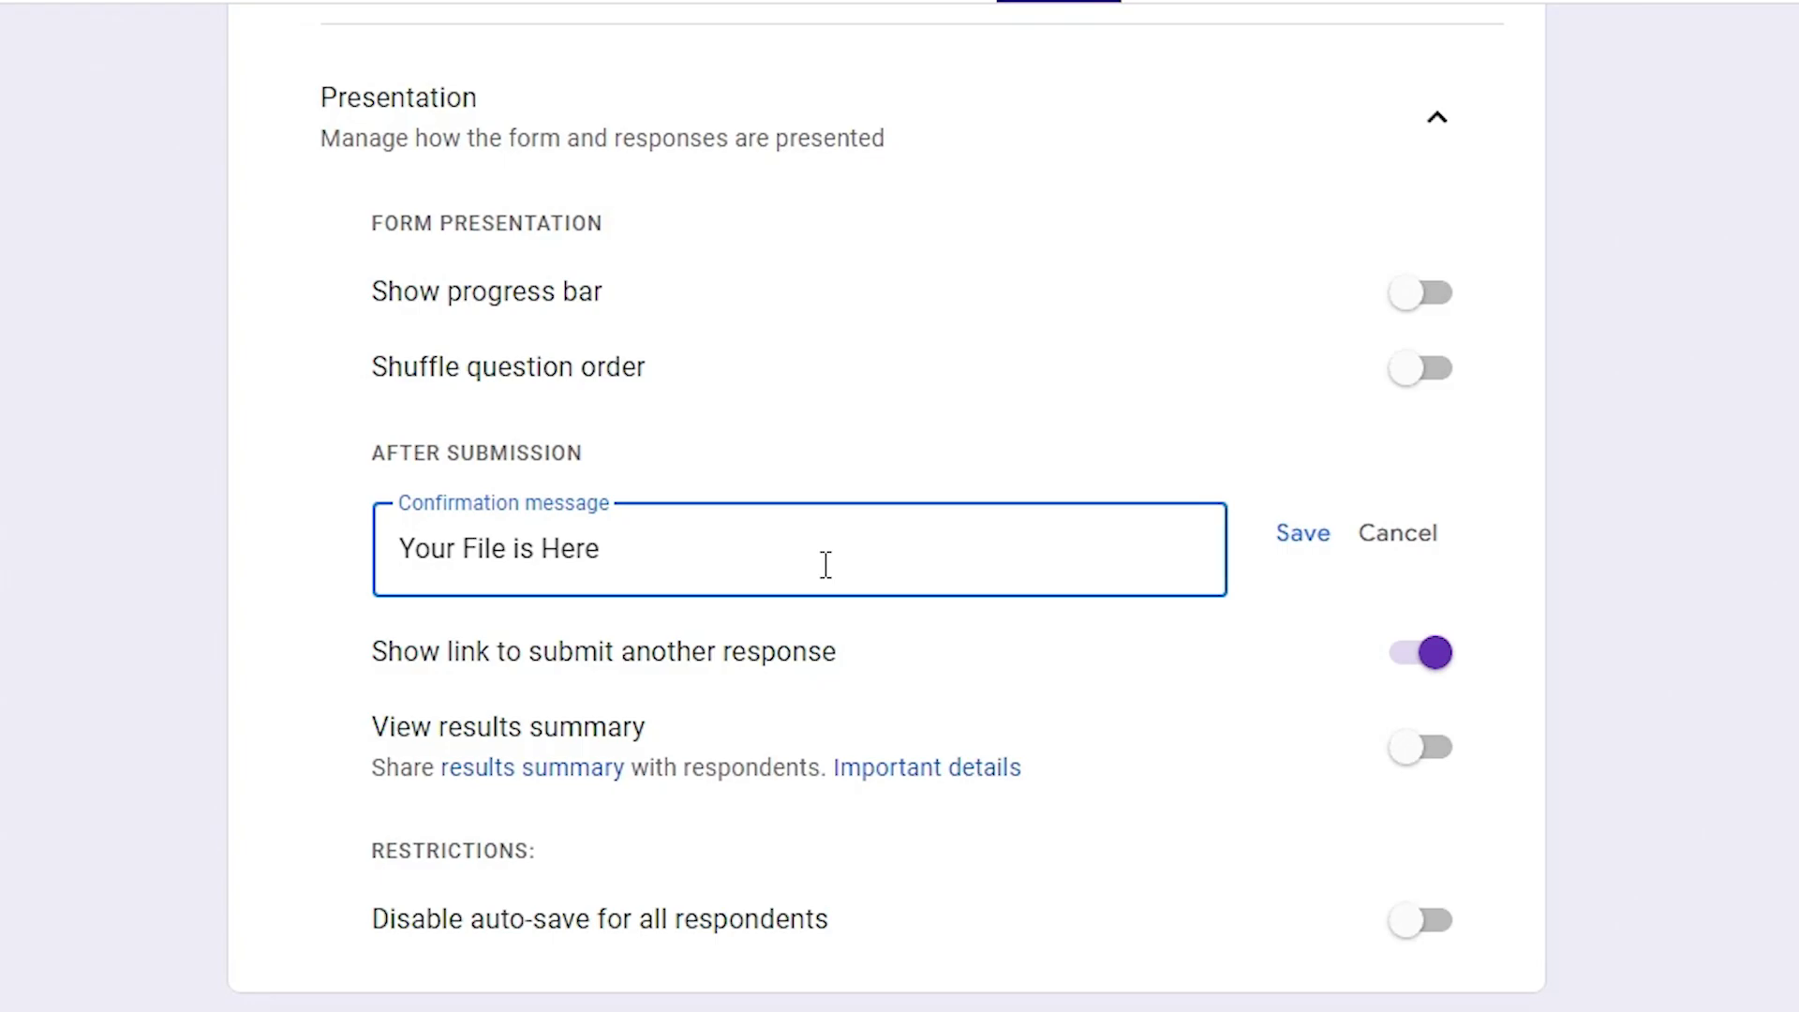
key(Return)
key(Return)
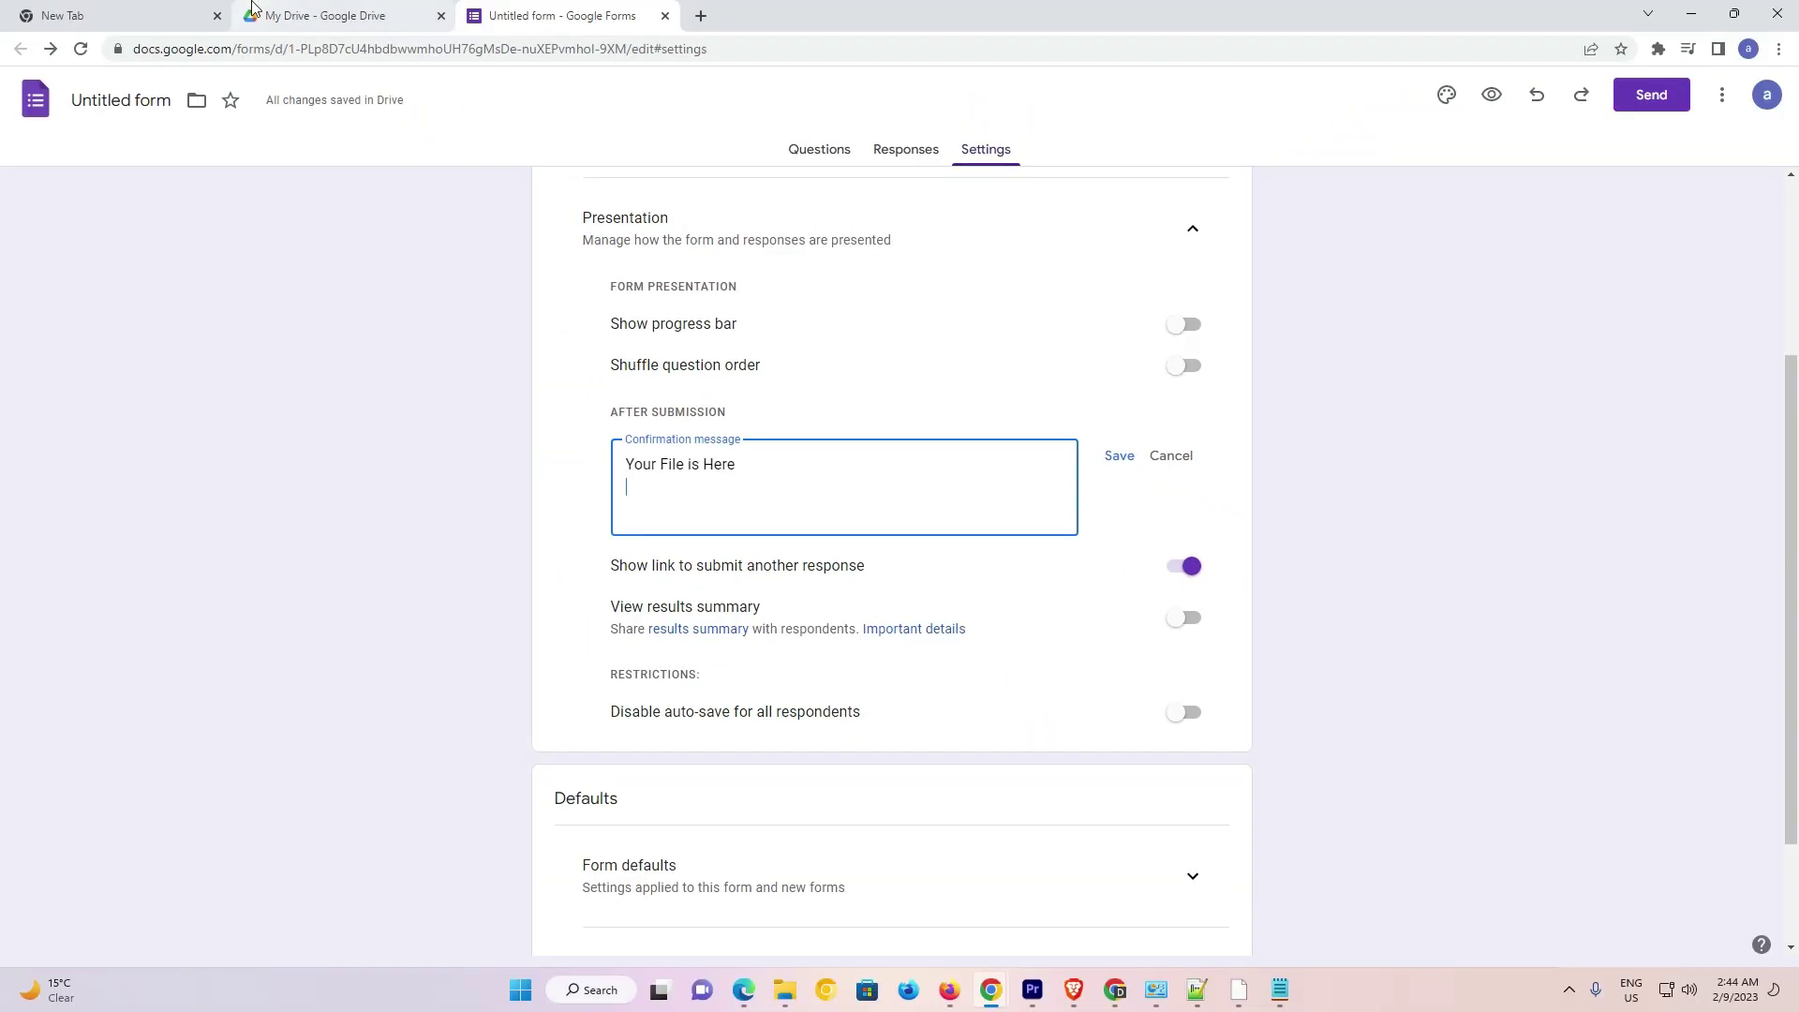
Reset the photo's Drive access to Anyone with the link as Viewer and re-copy its link
click(270, 8)
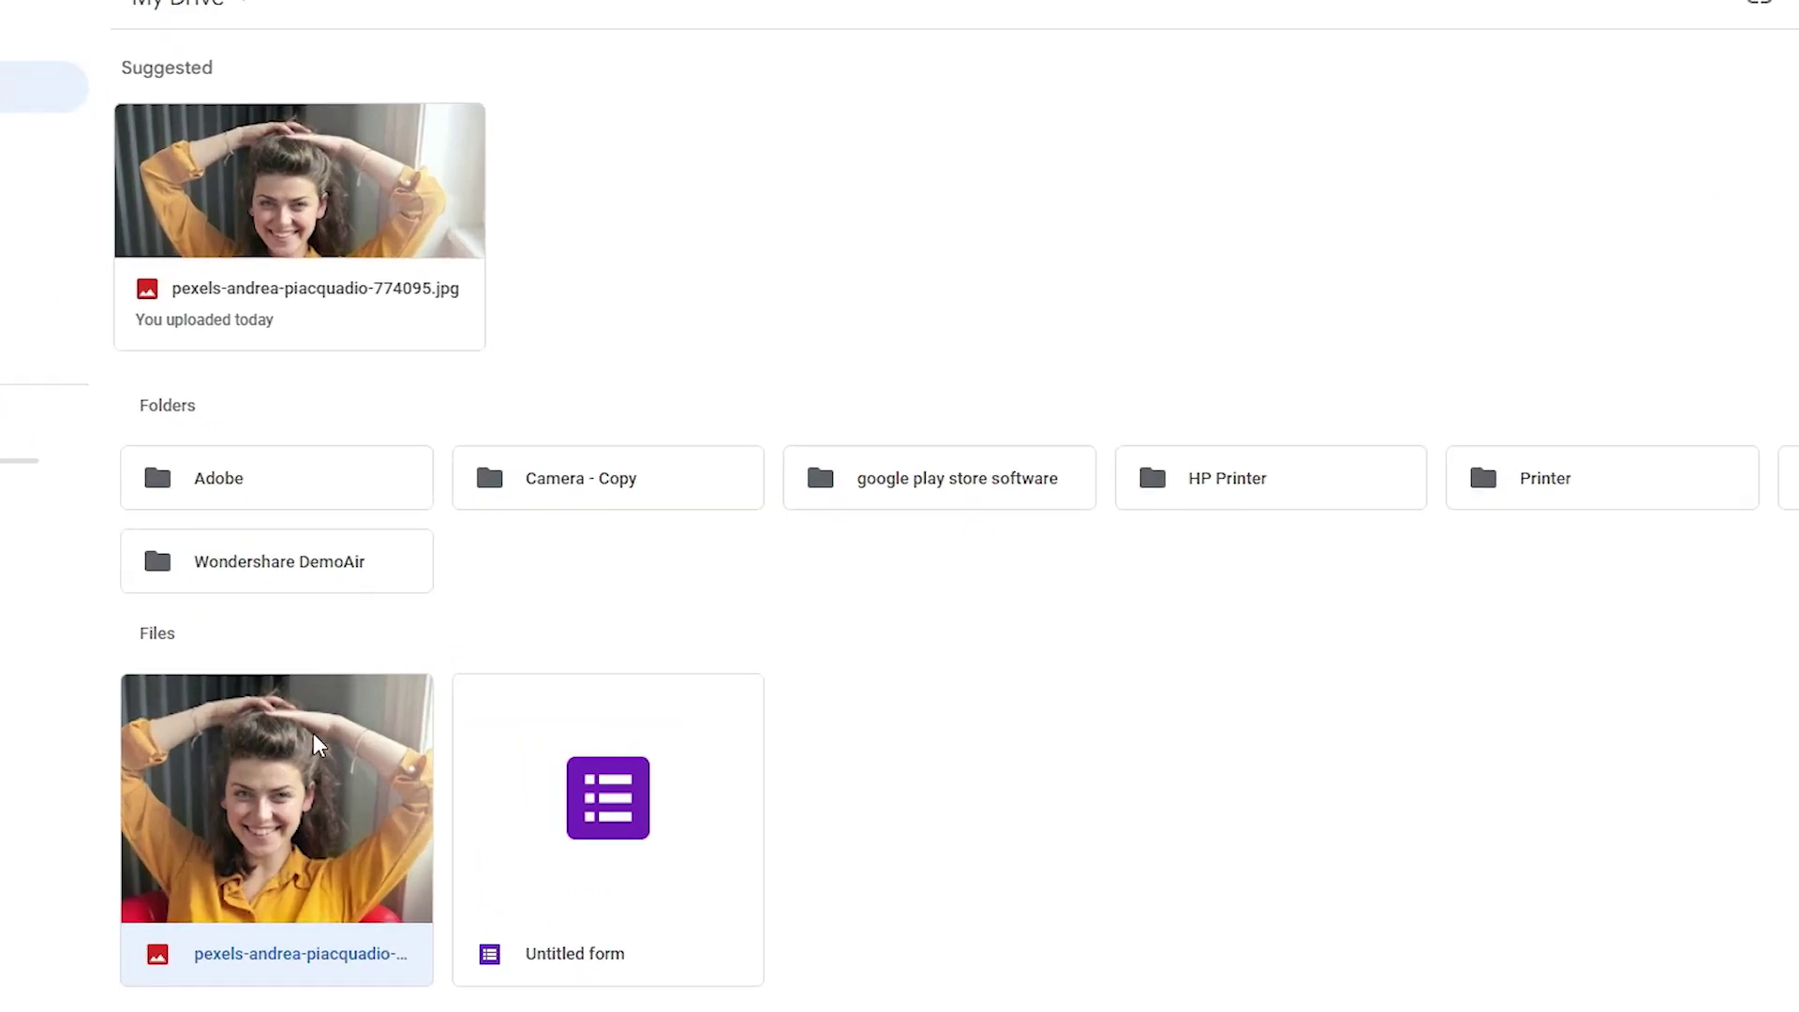
right_click(286, 740)
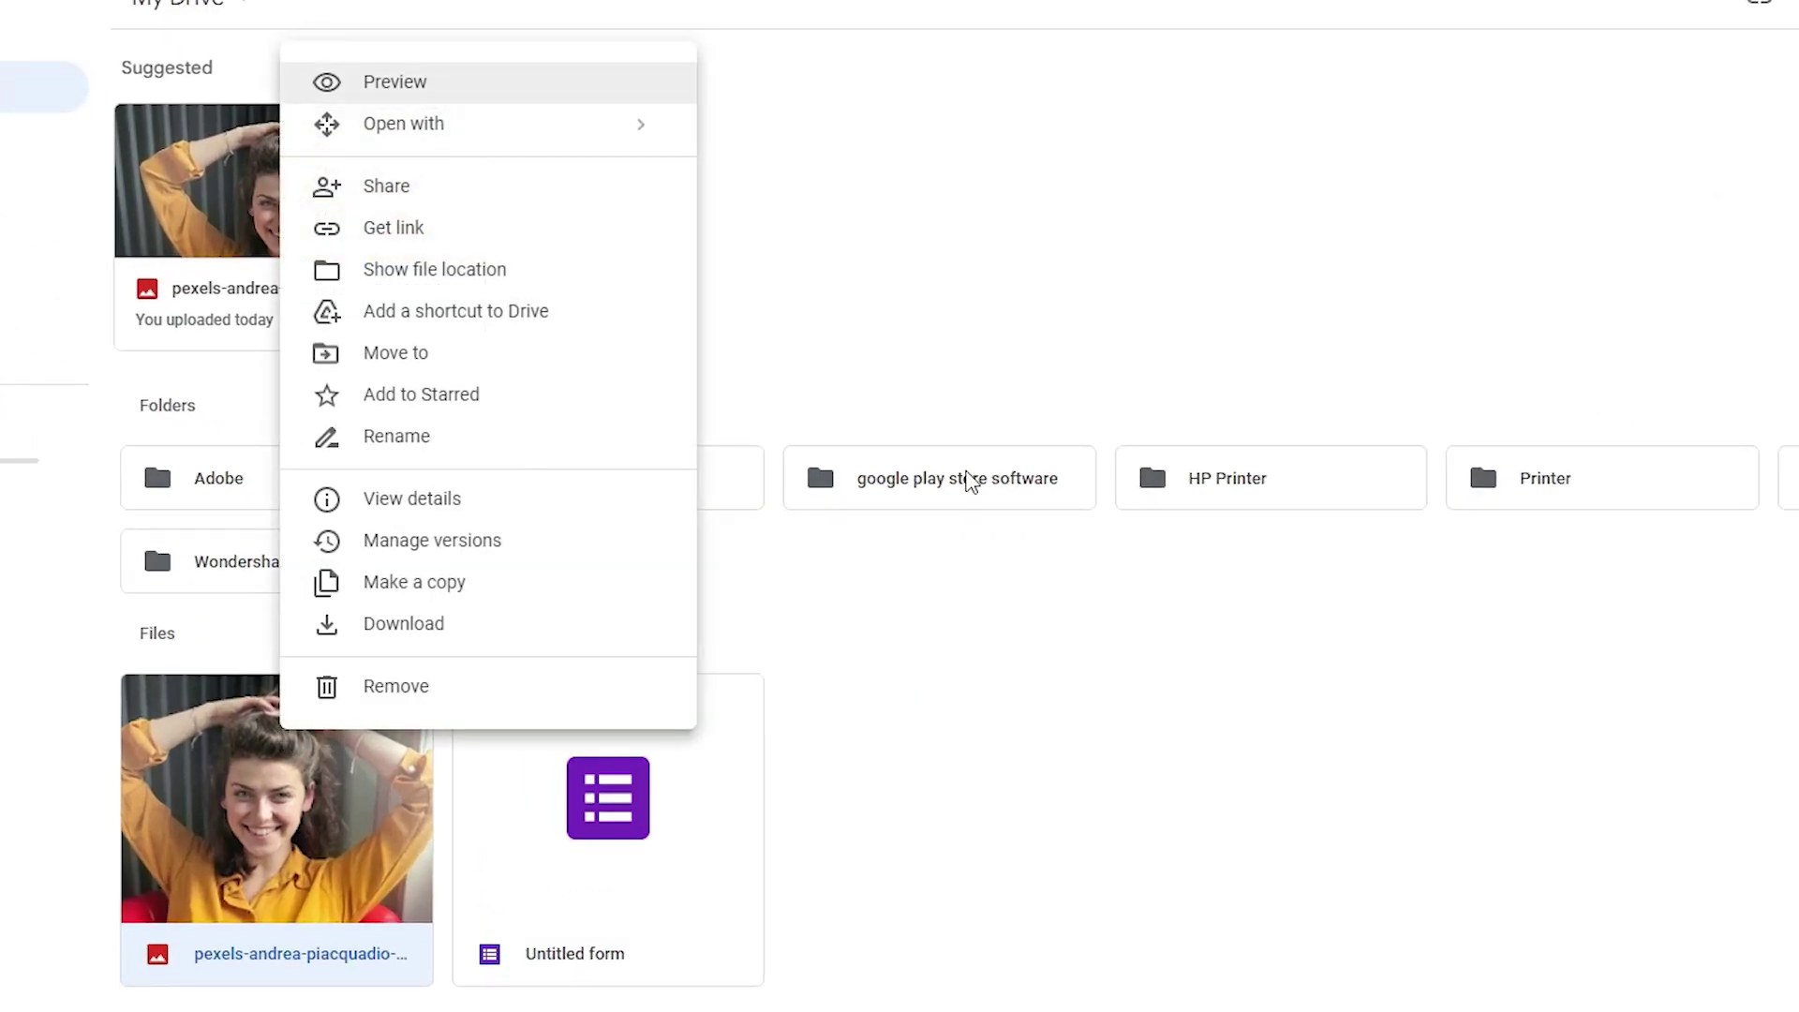
click(568, 206)
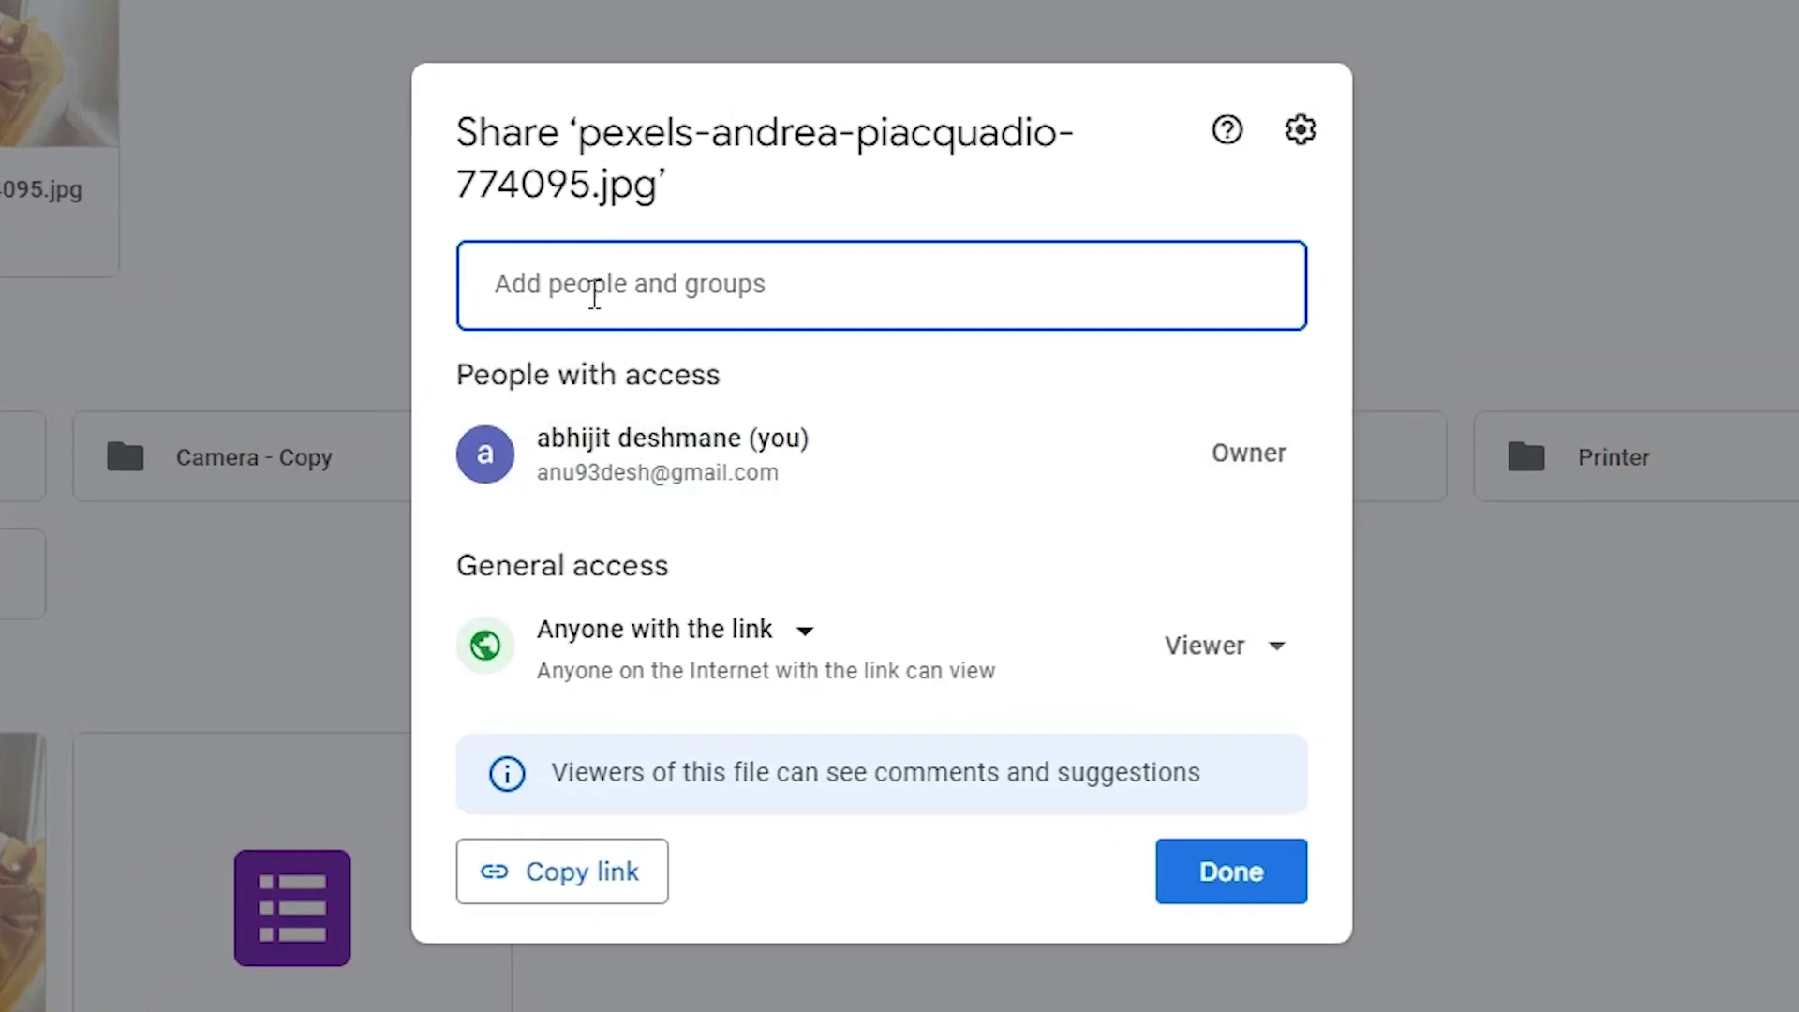
click(913, 600)
click(692, 733)
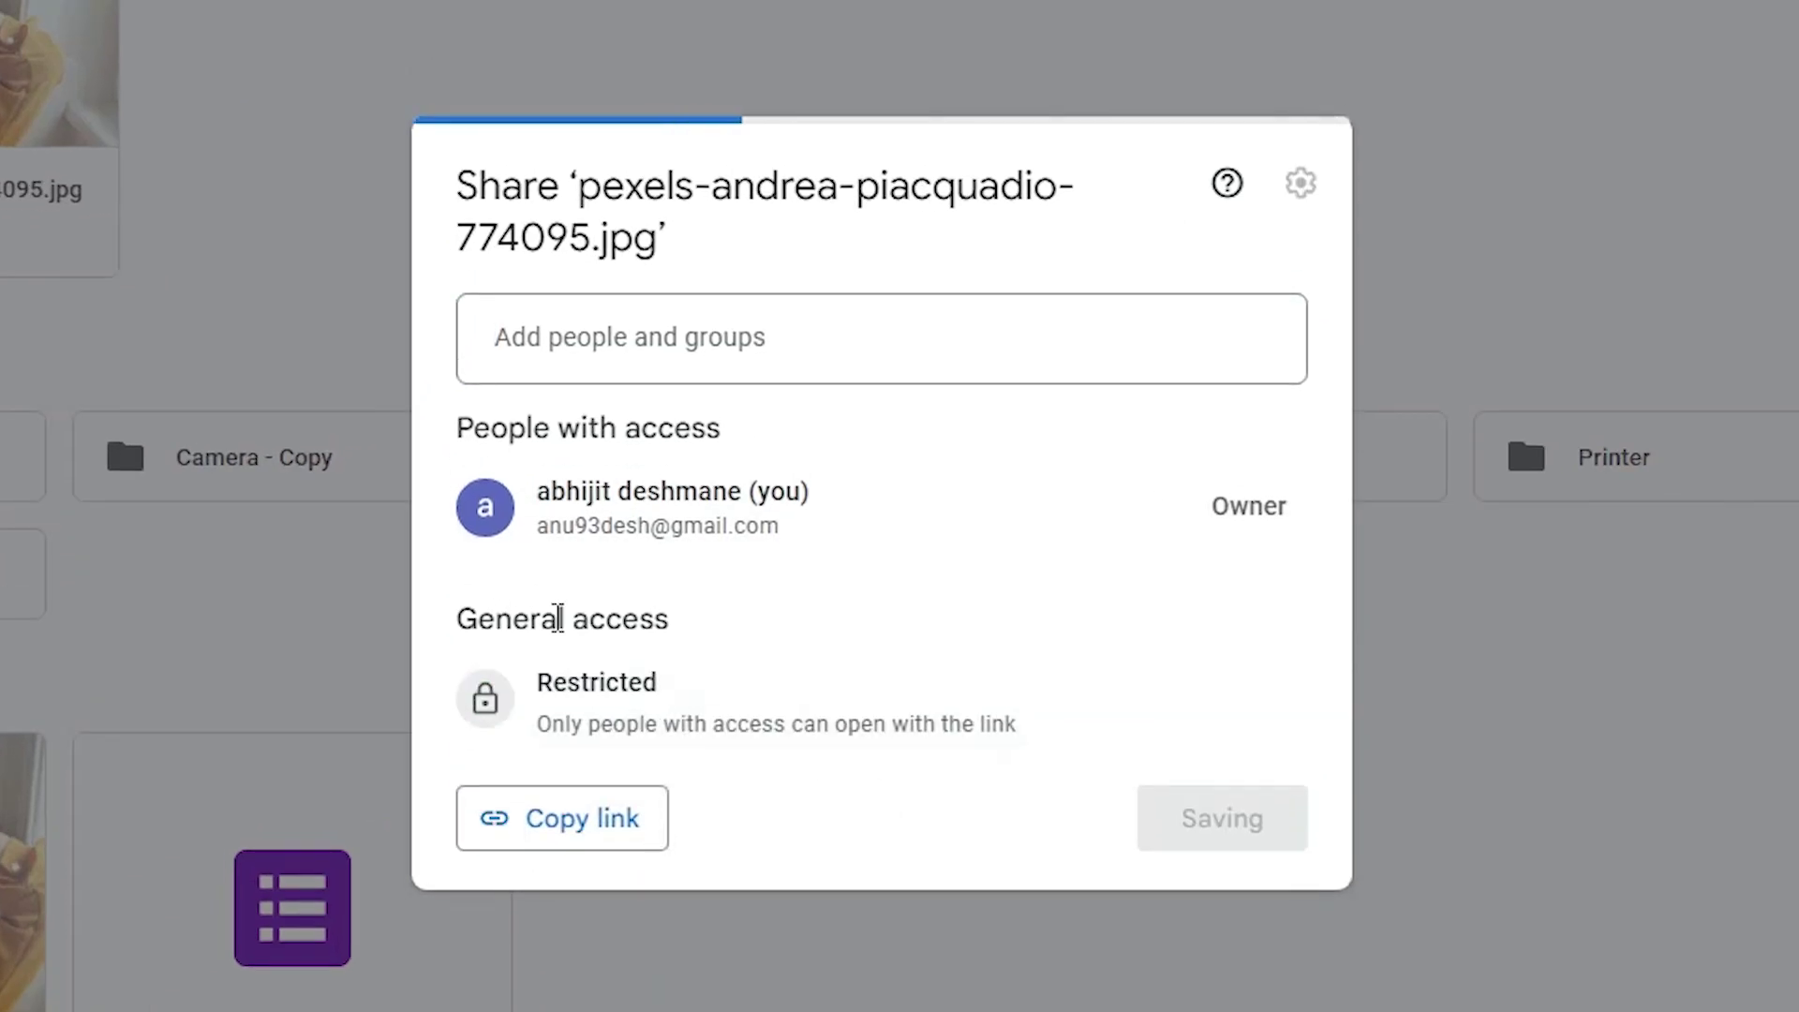
click(633, 693)
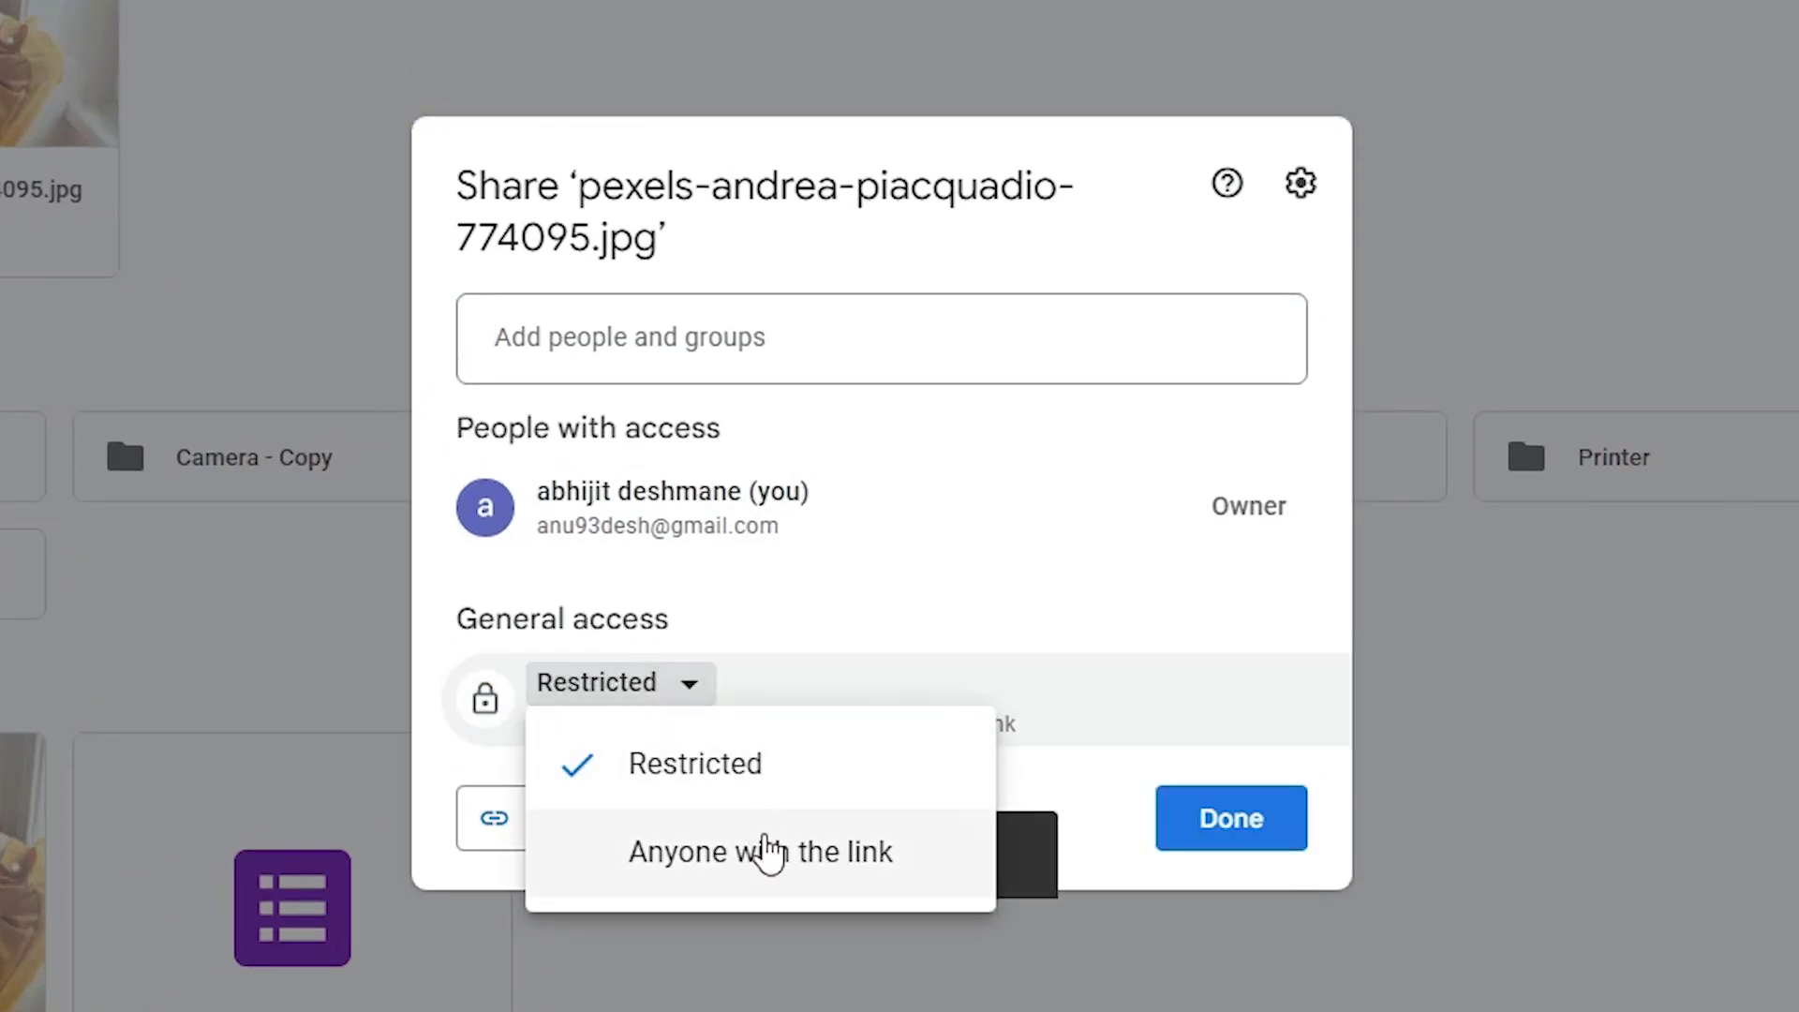
click(785, 866)
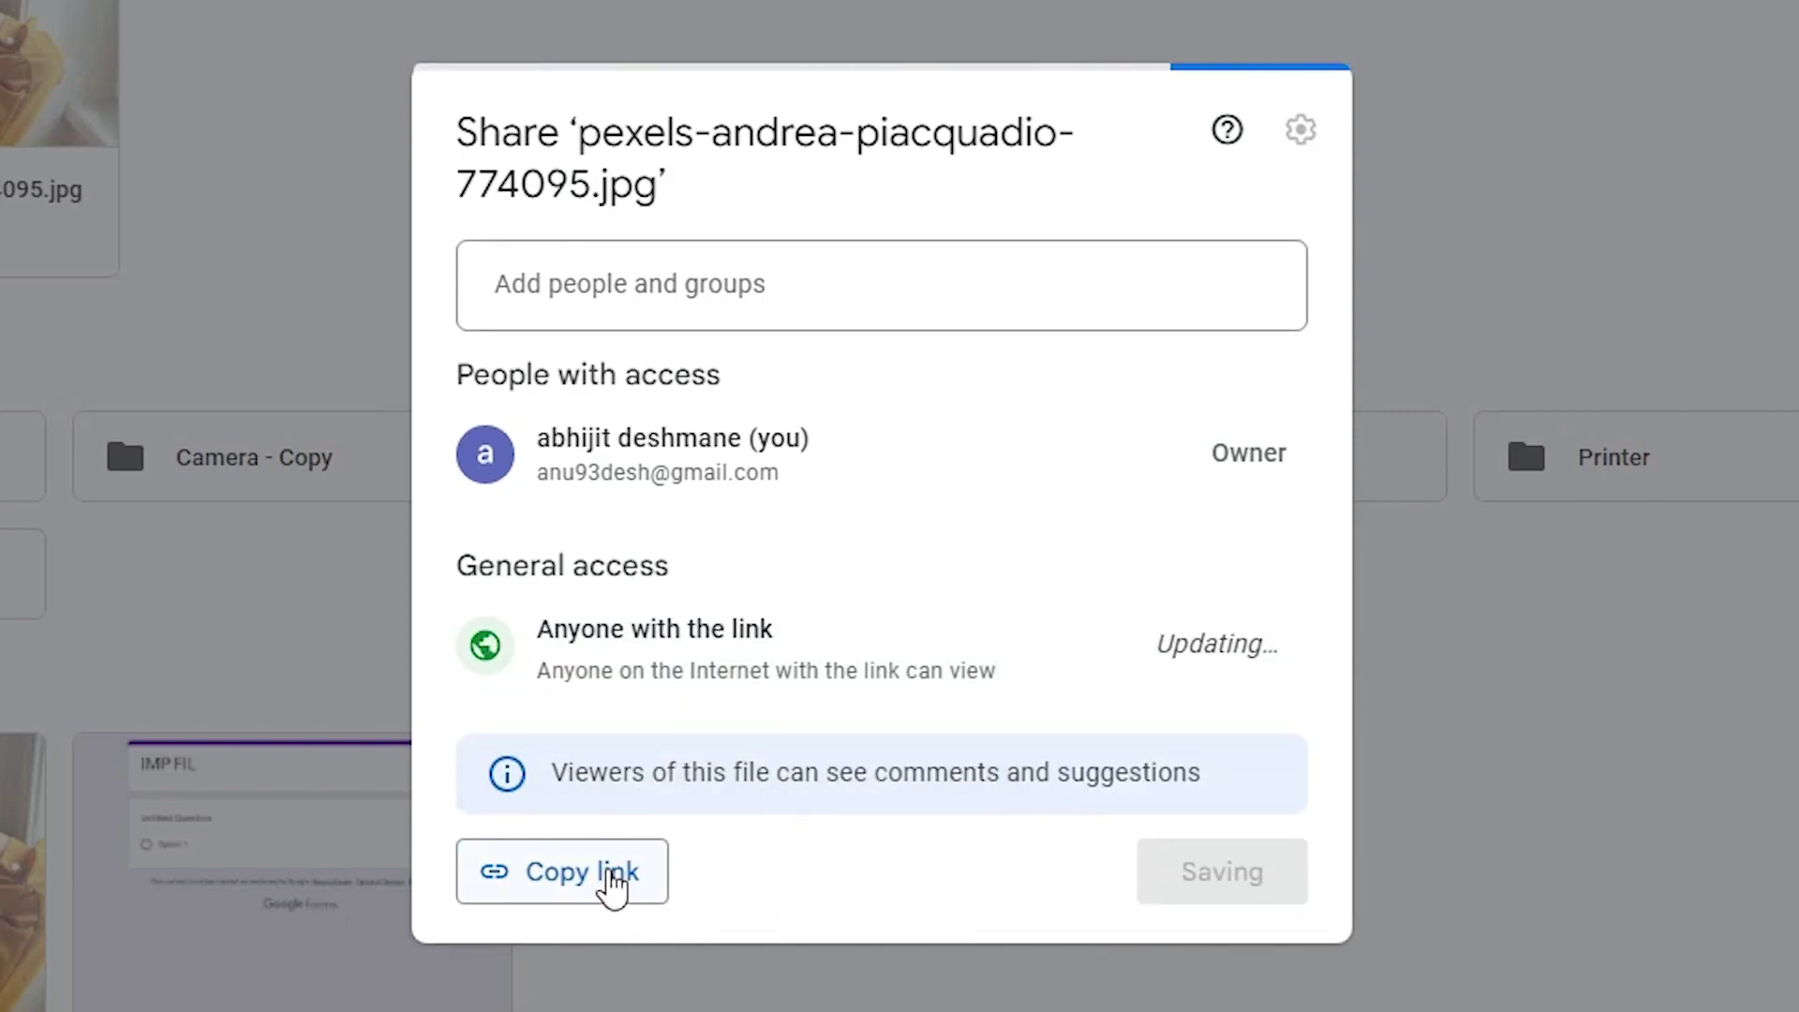
click(608, 873)
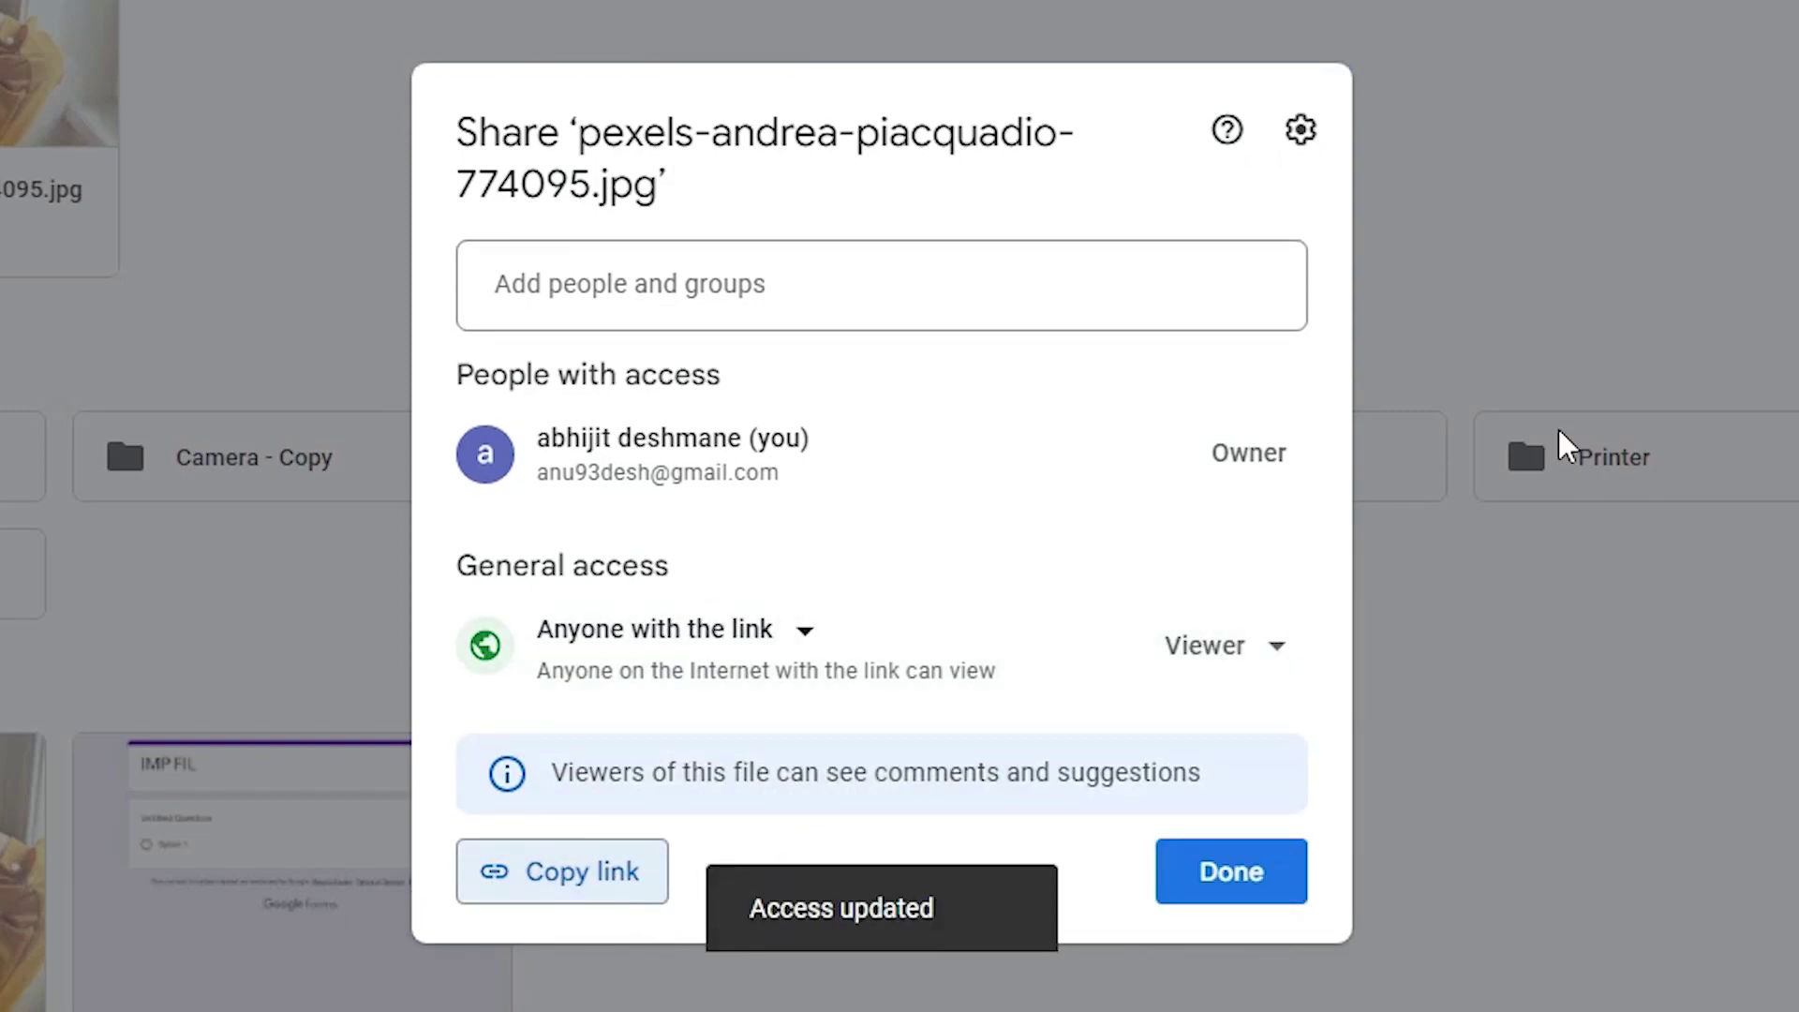
click(1261, 871)
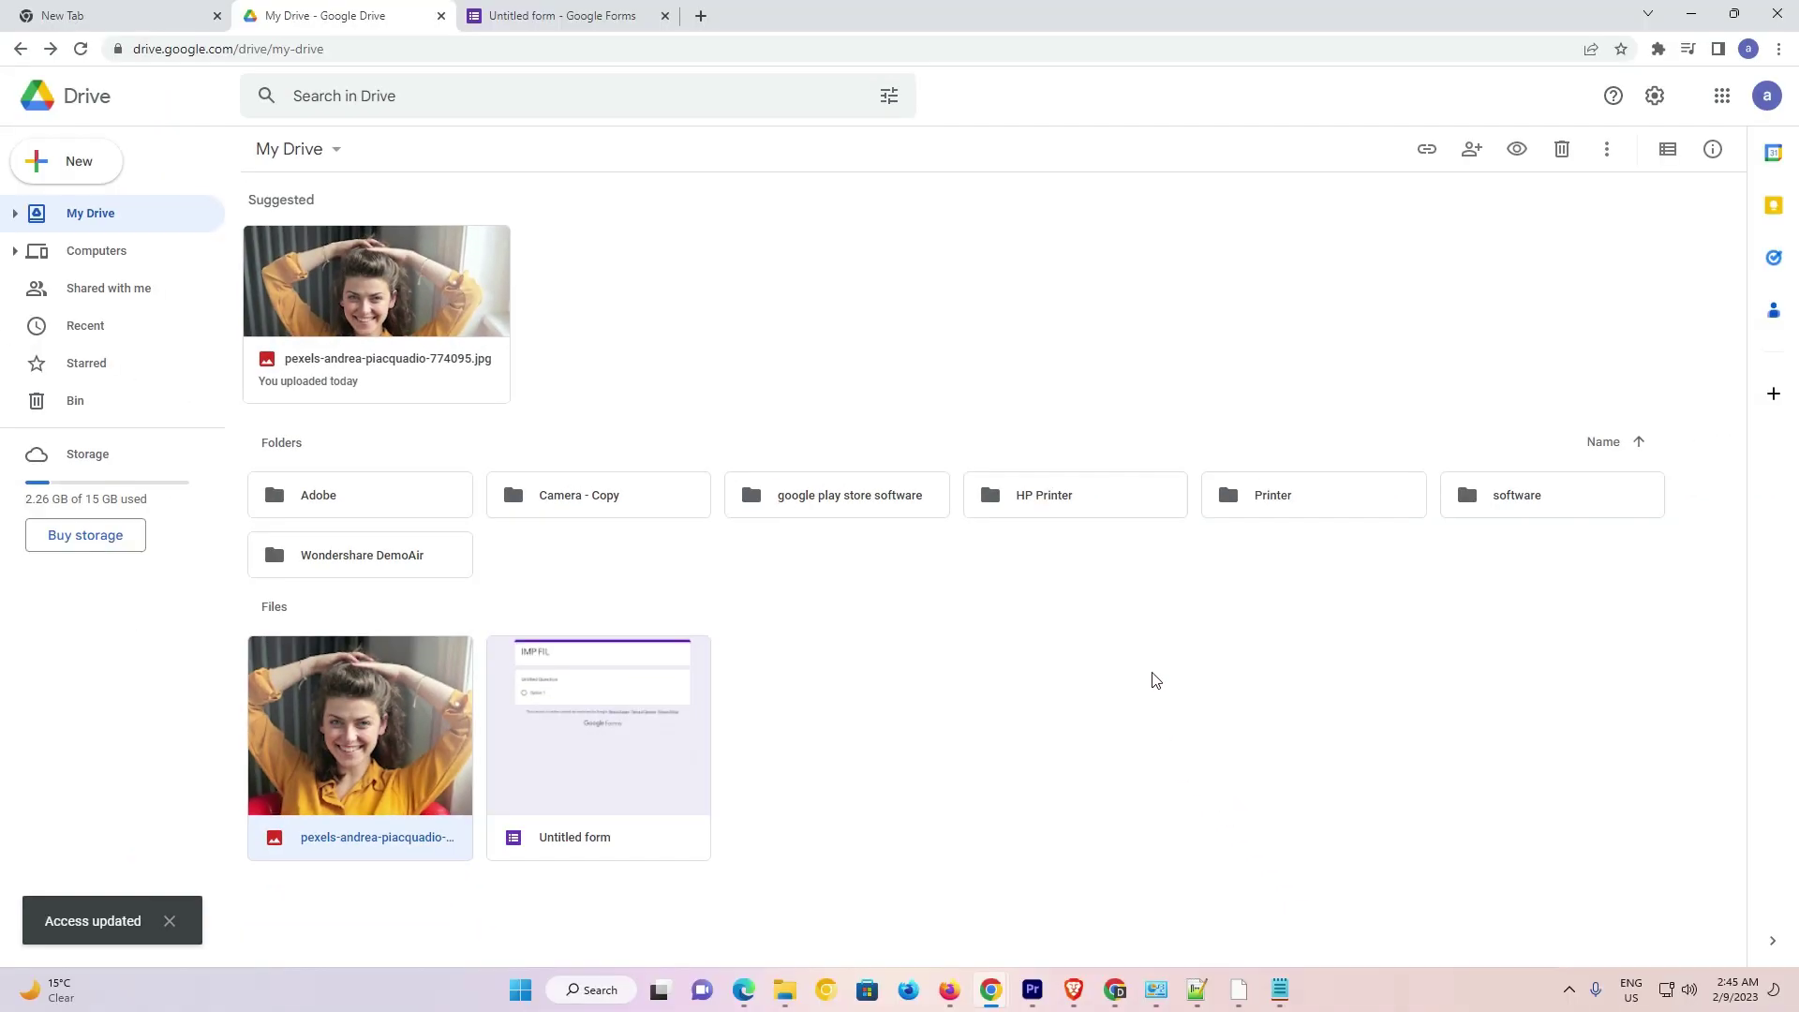
click(609, 7)
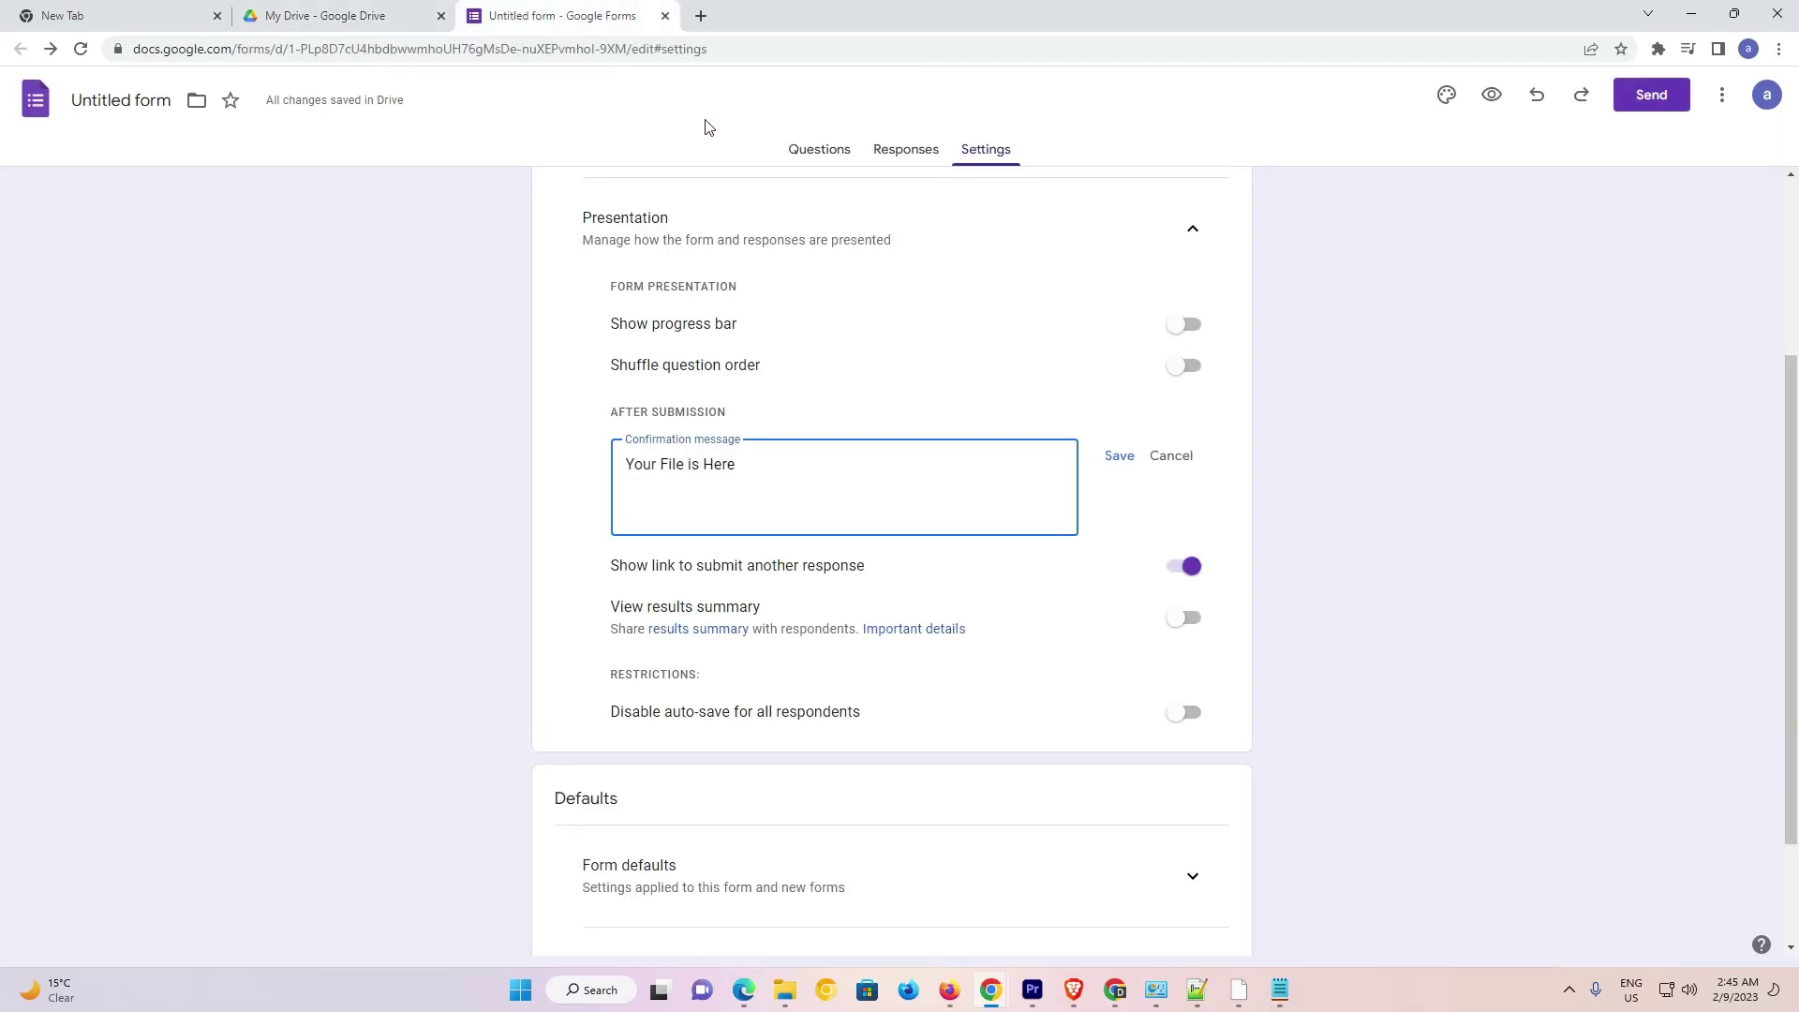
Paste the photo's Drive link below 'Your File is Here' and save the confirmation message
click(645, 498)
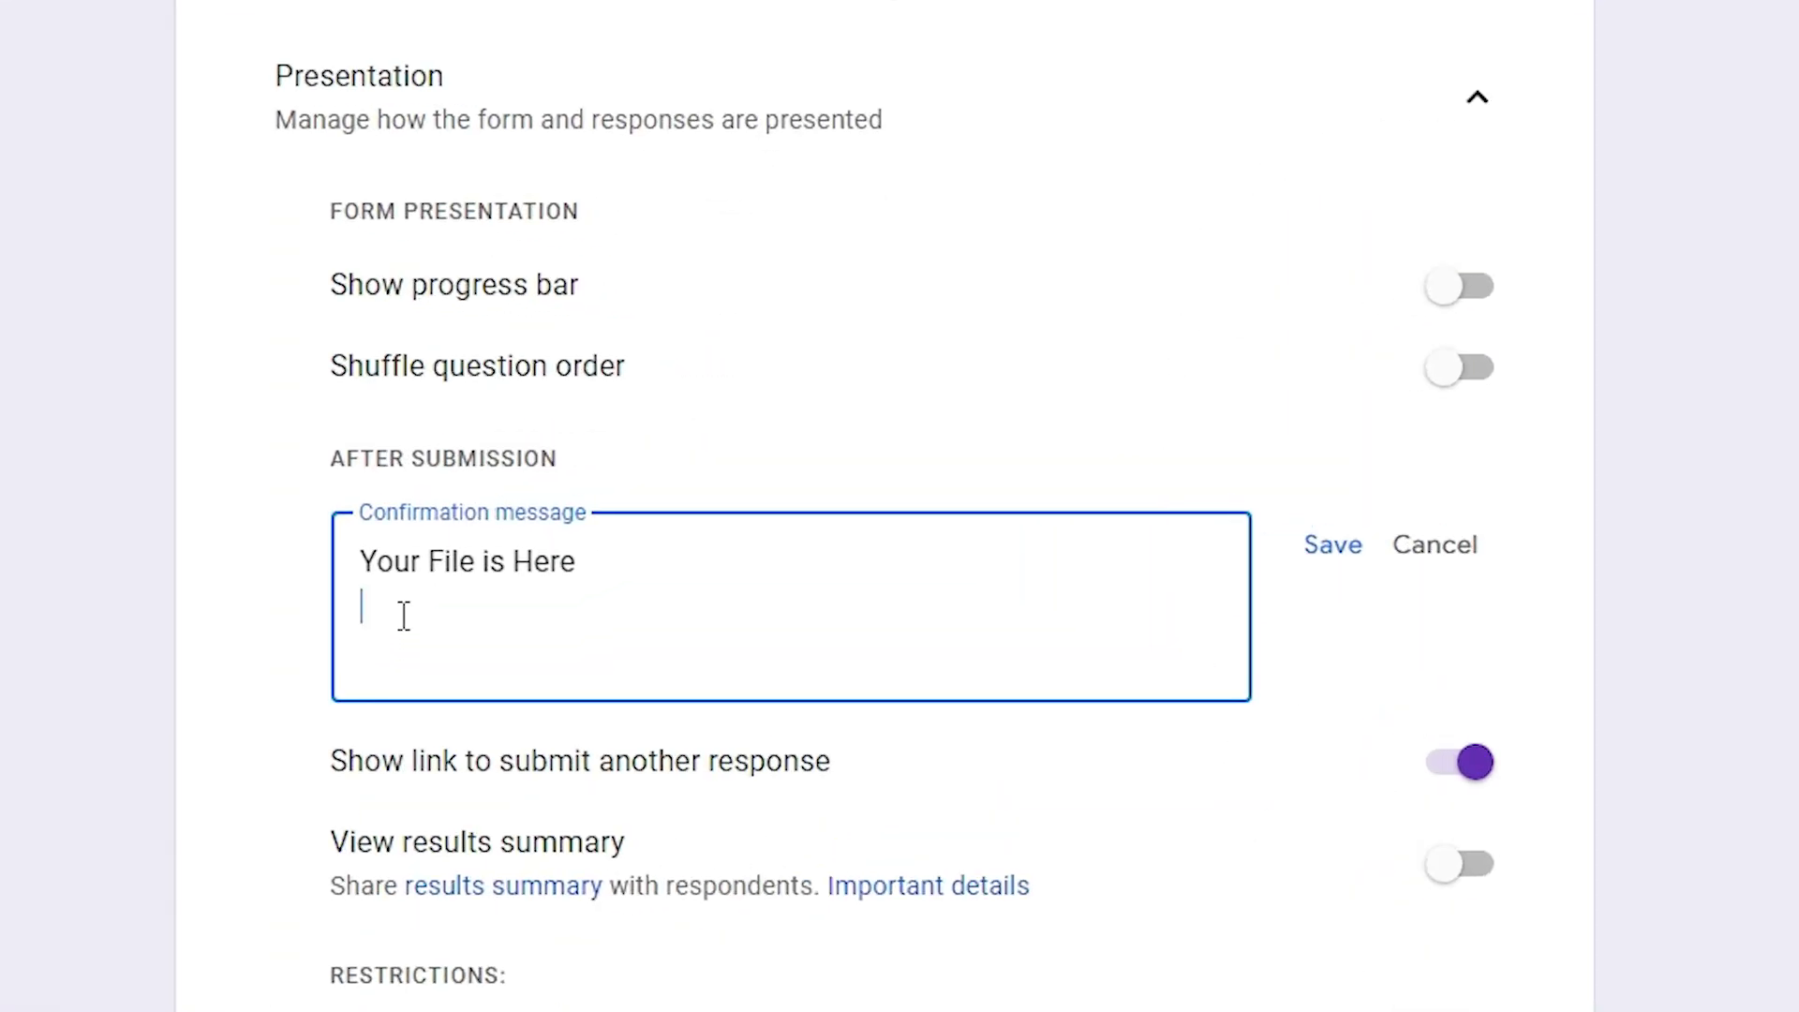
key(ctrl+v)
click(663, 564)
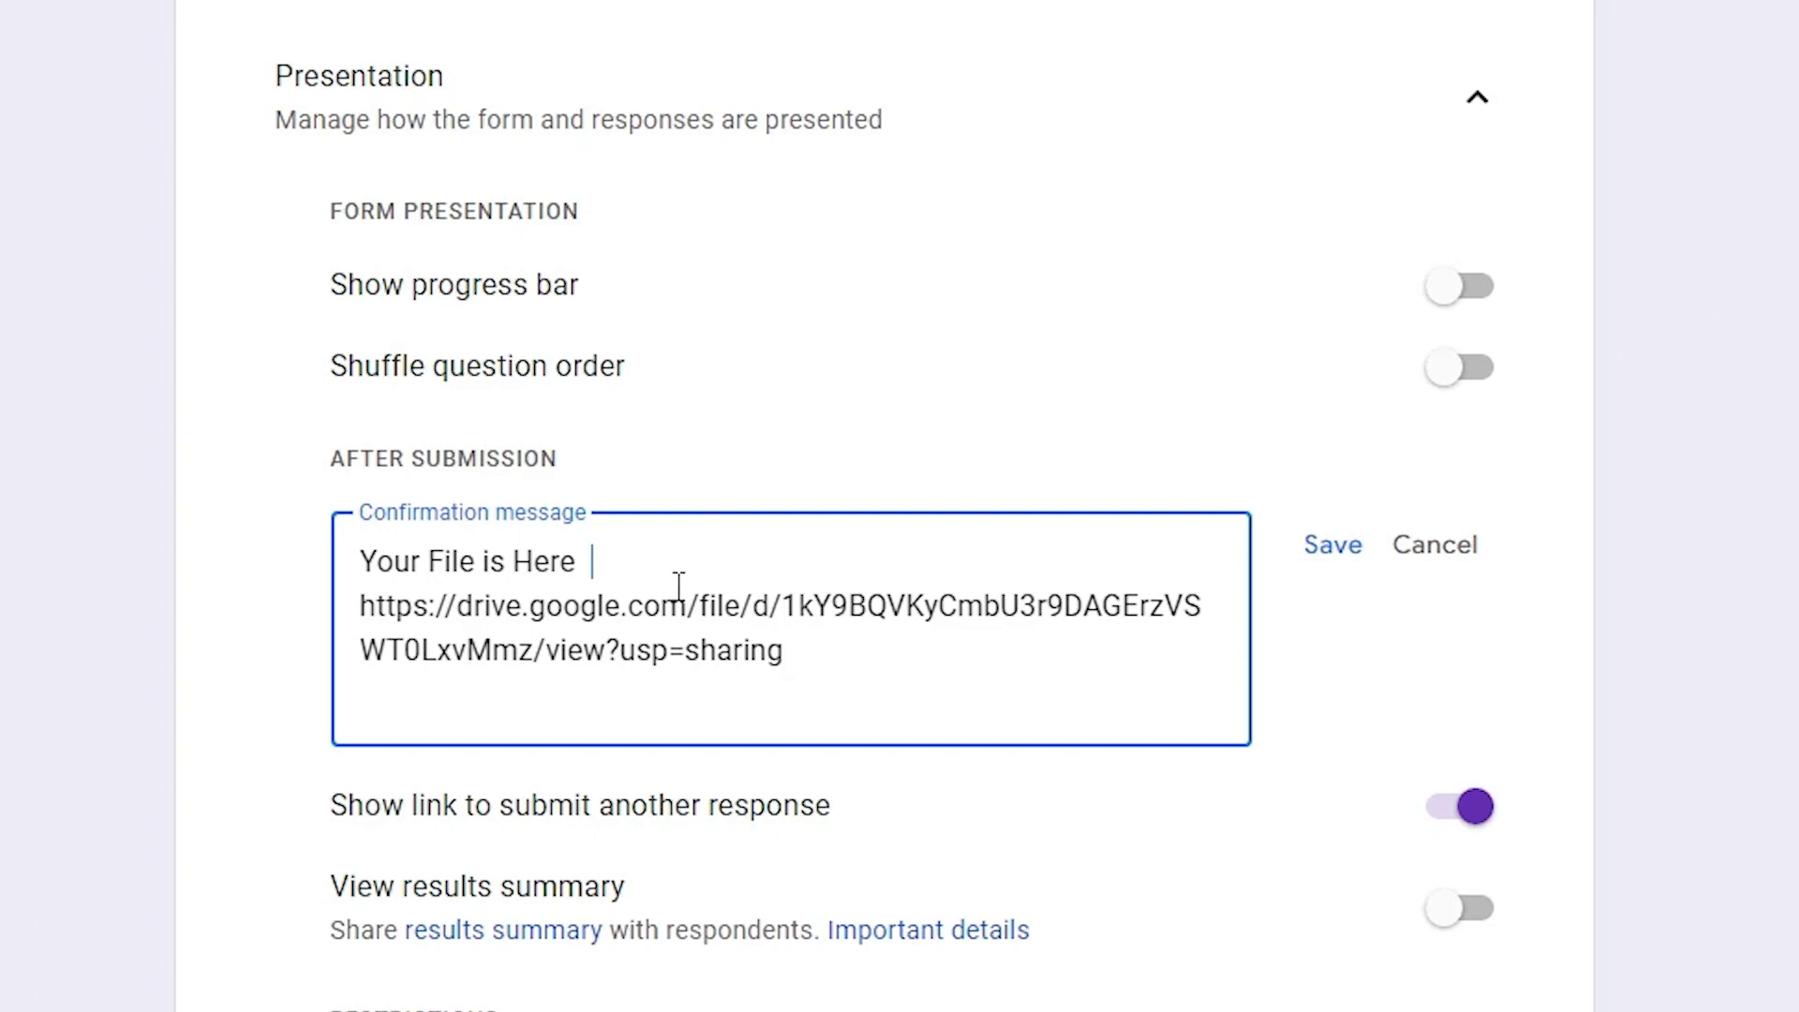
click(1334, 546)
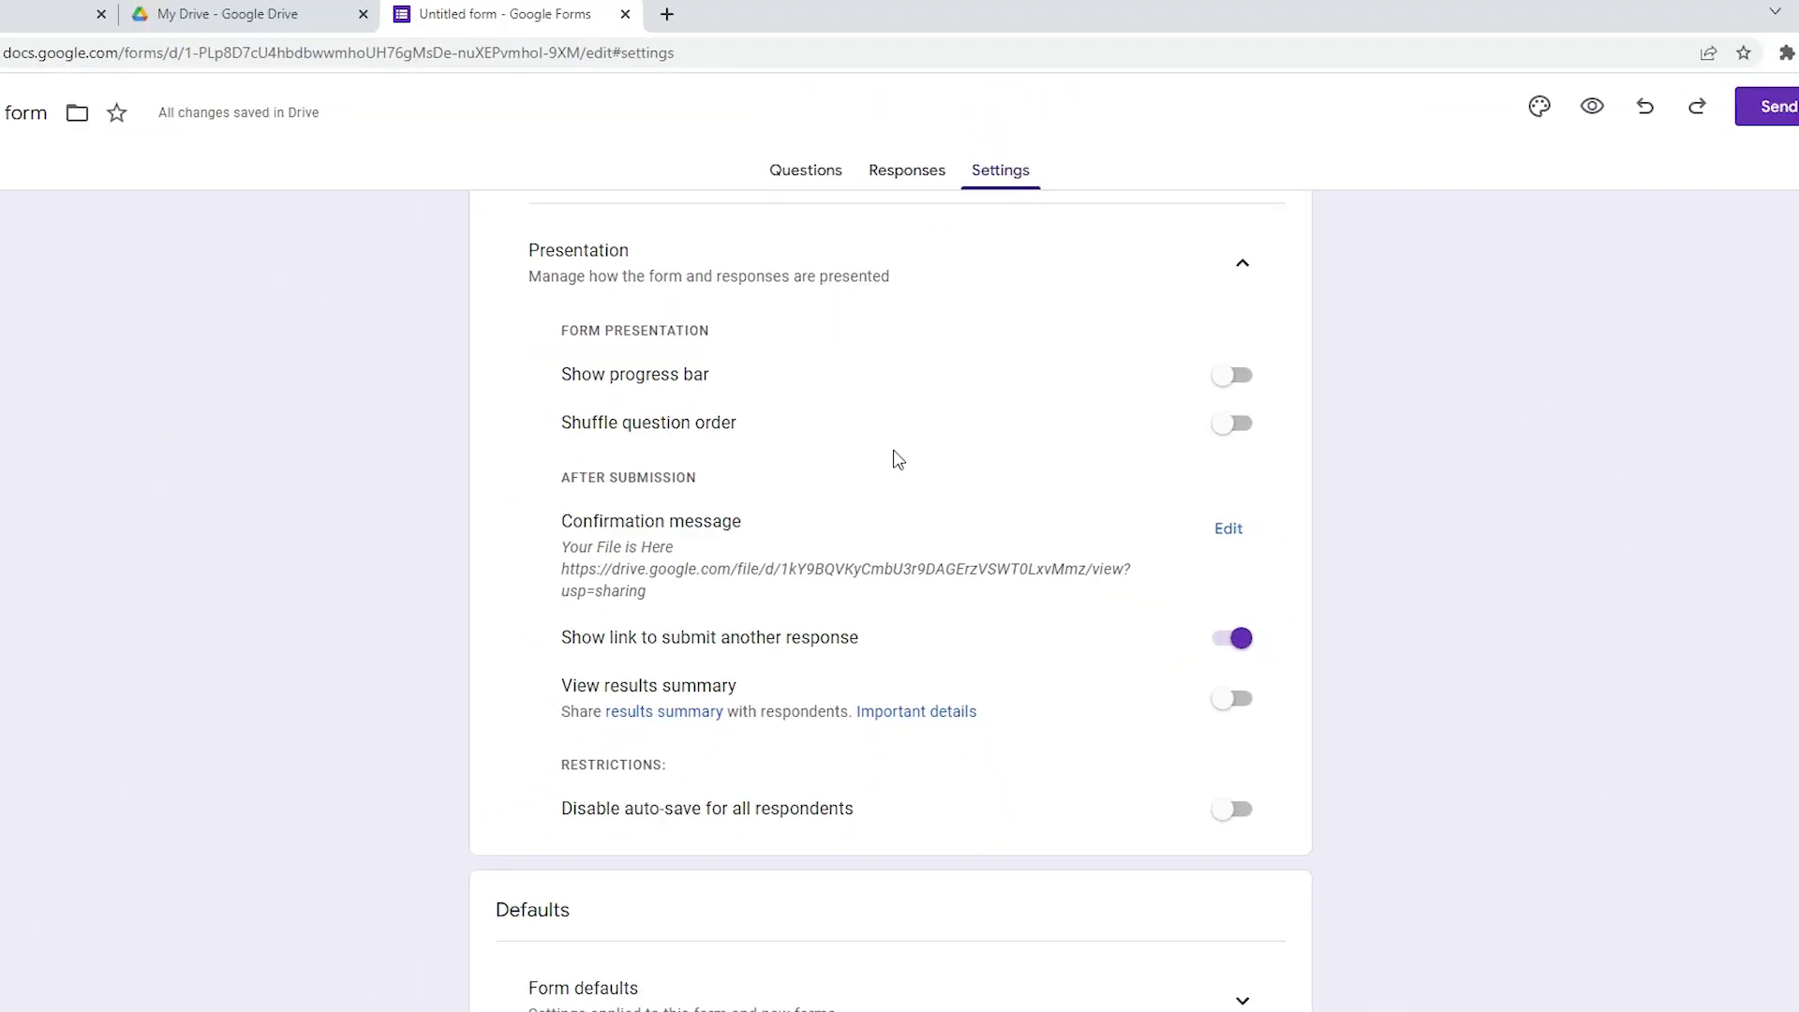
click(789, 180)
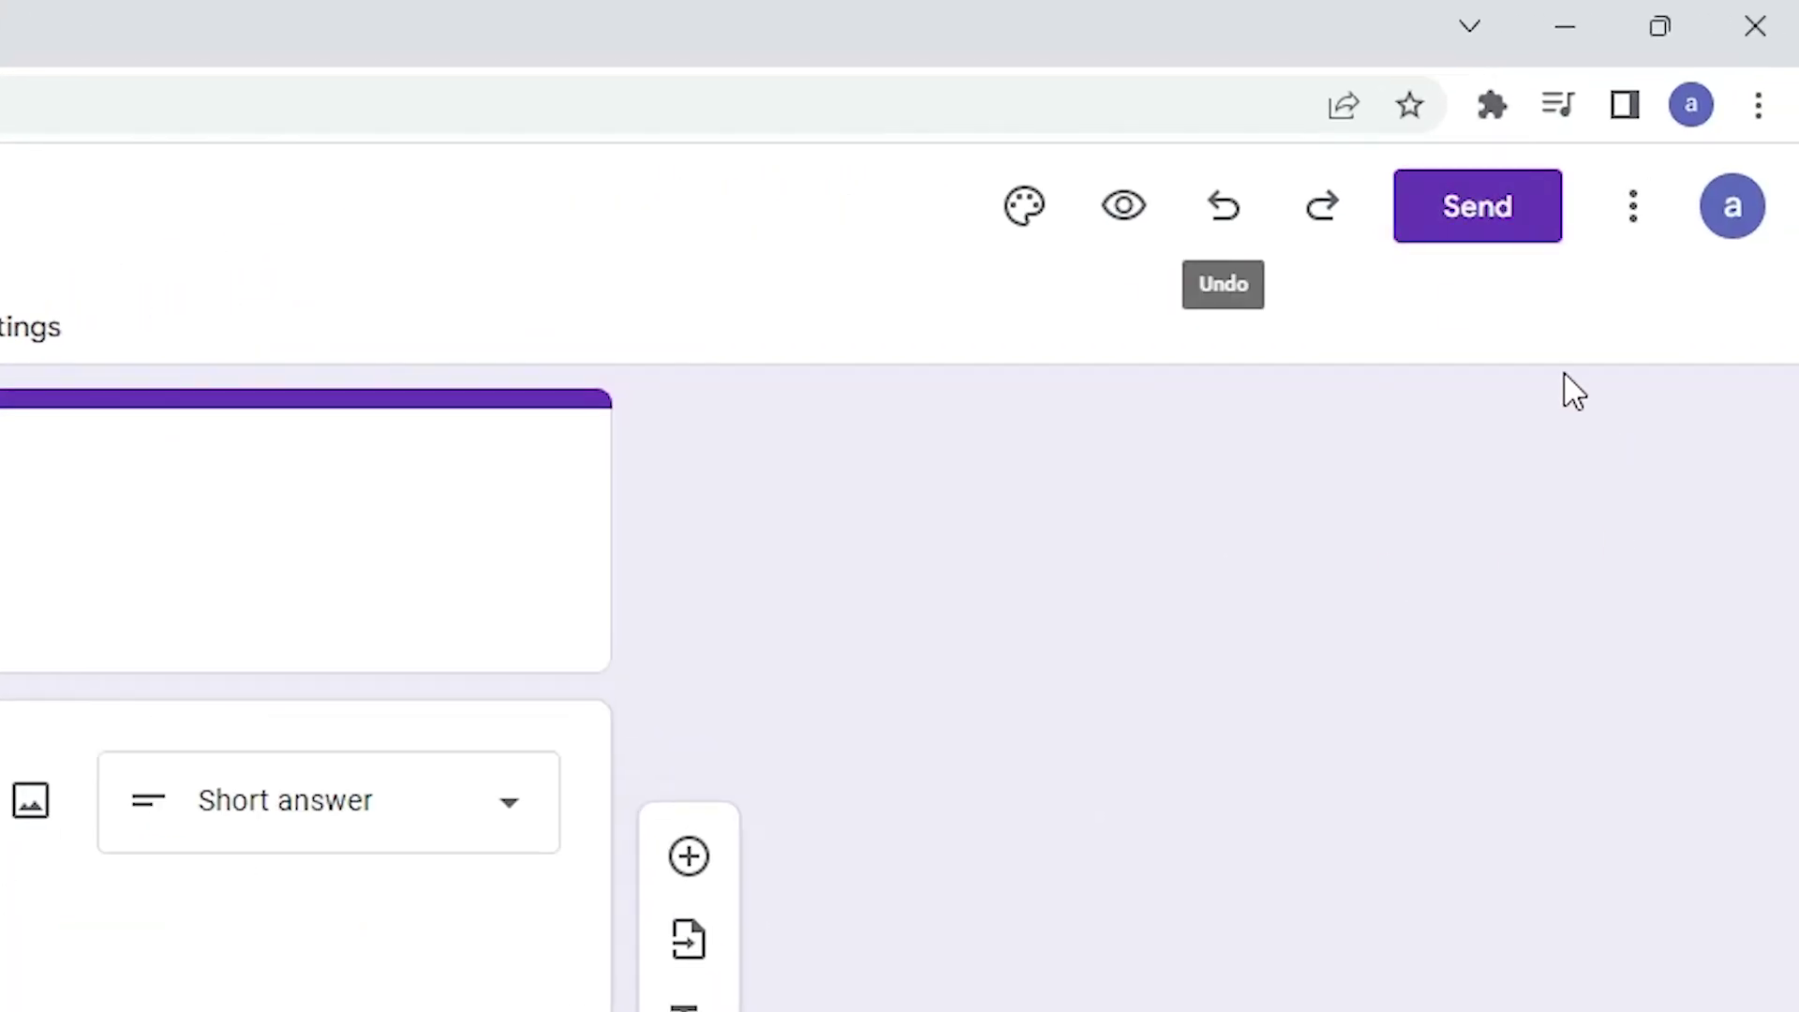
click(1696, 137)
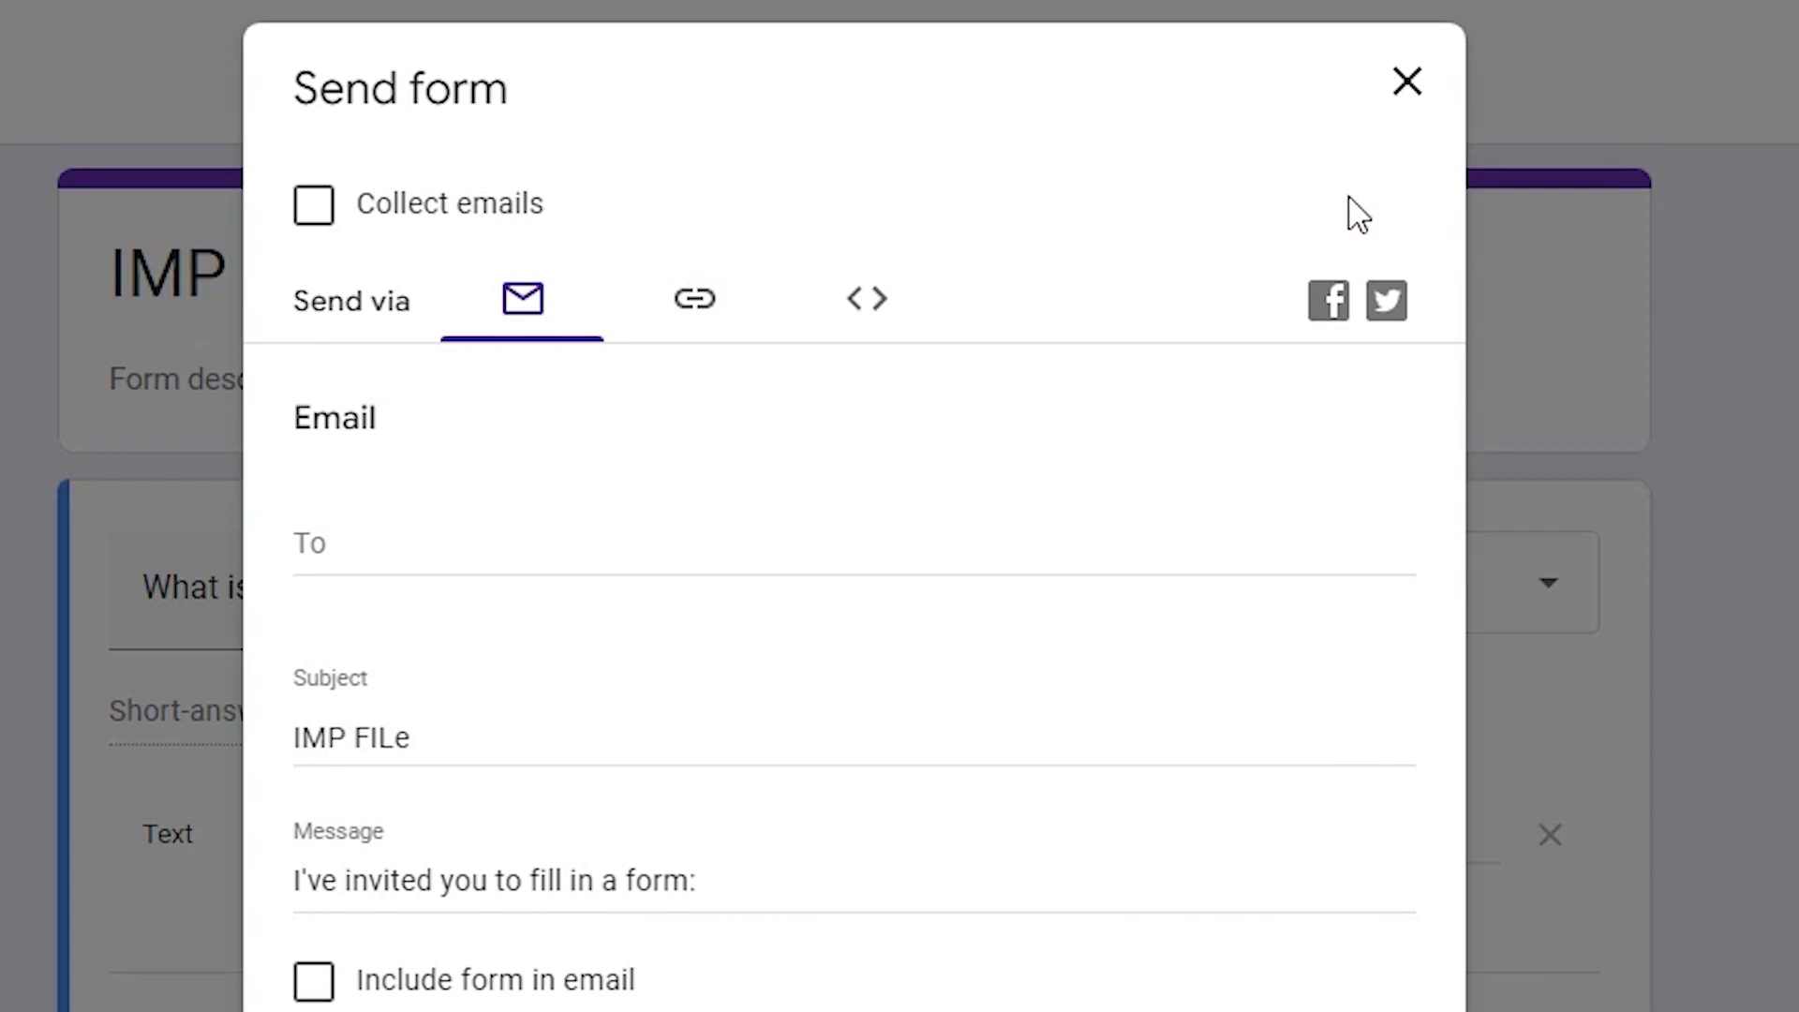
click(1407, 81)
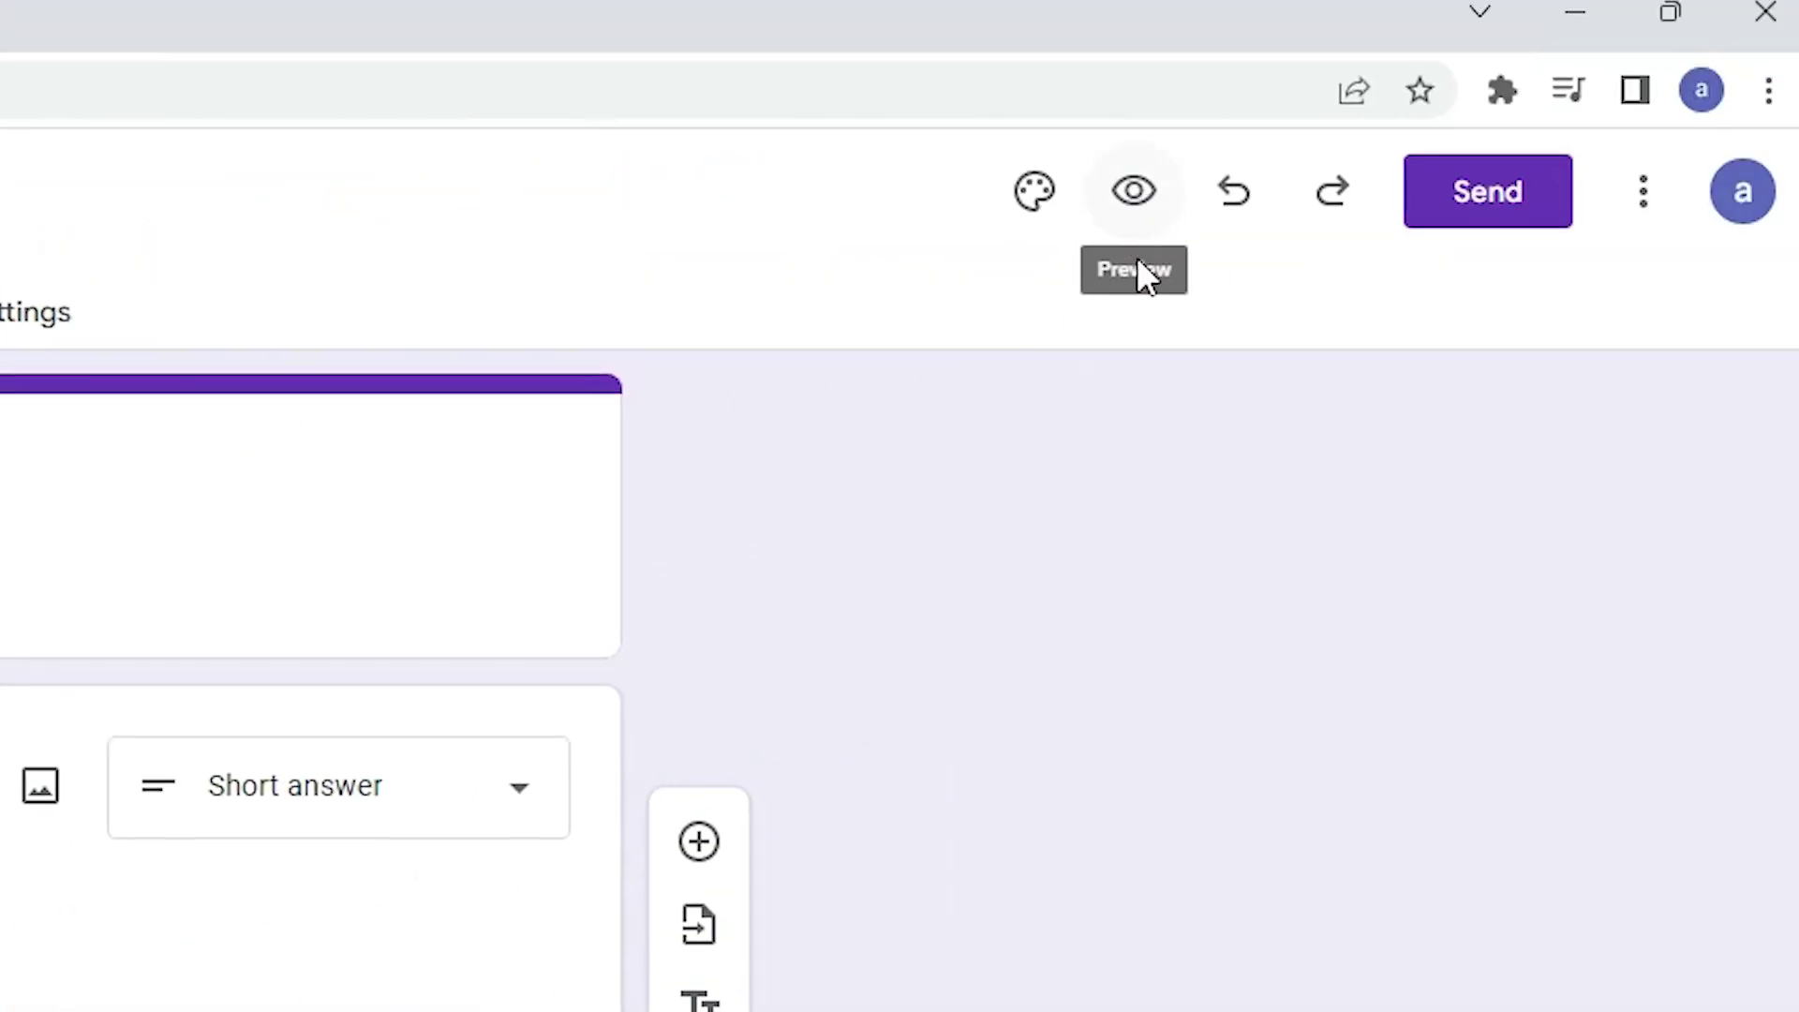
In preview, submit the wrong password 'hhdffddfdf' to confirm it is rejected
click(1129, 192)
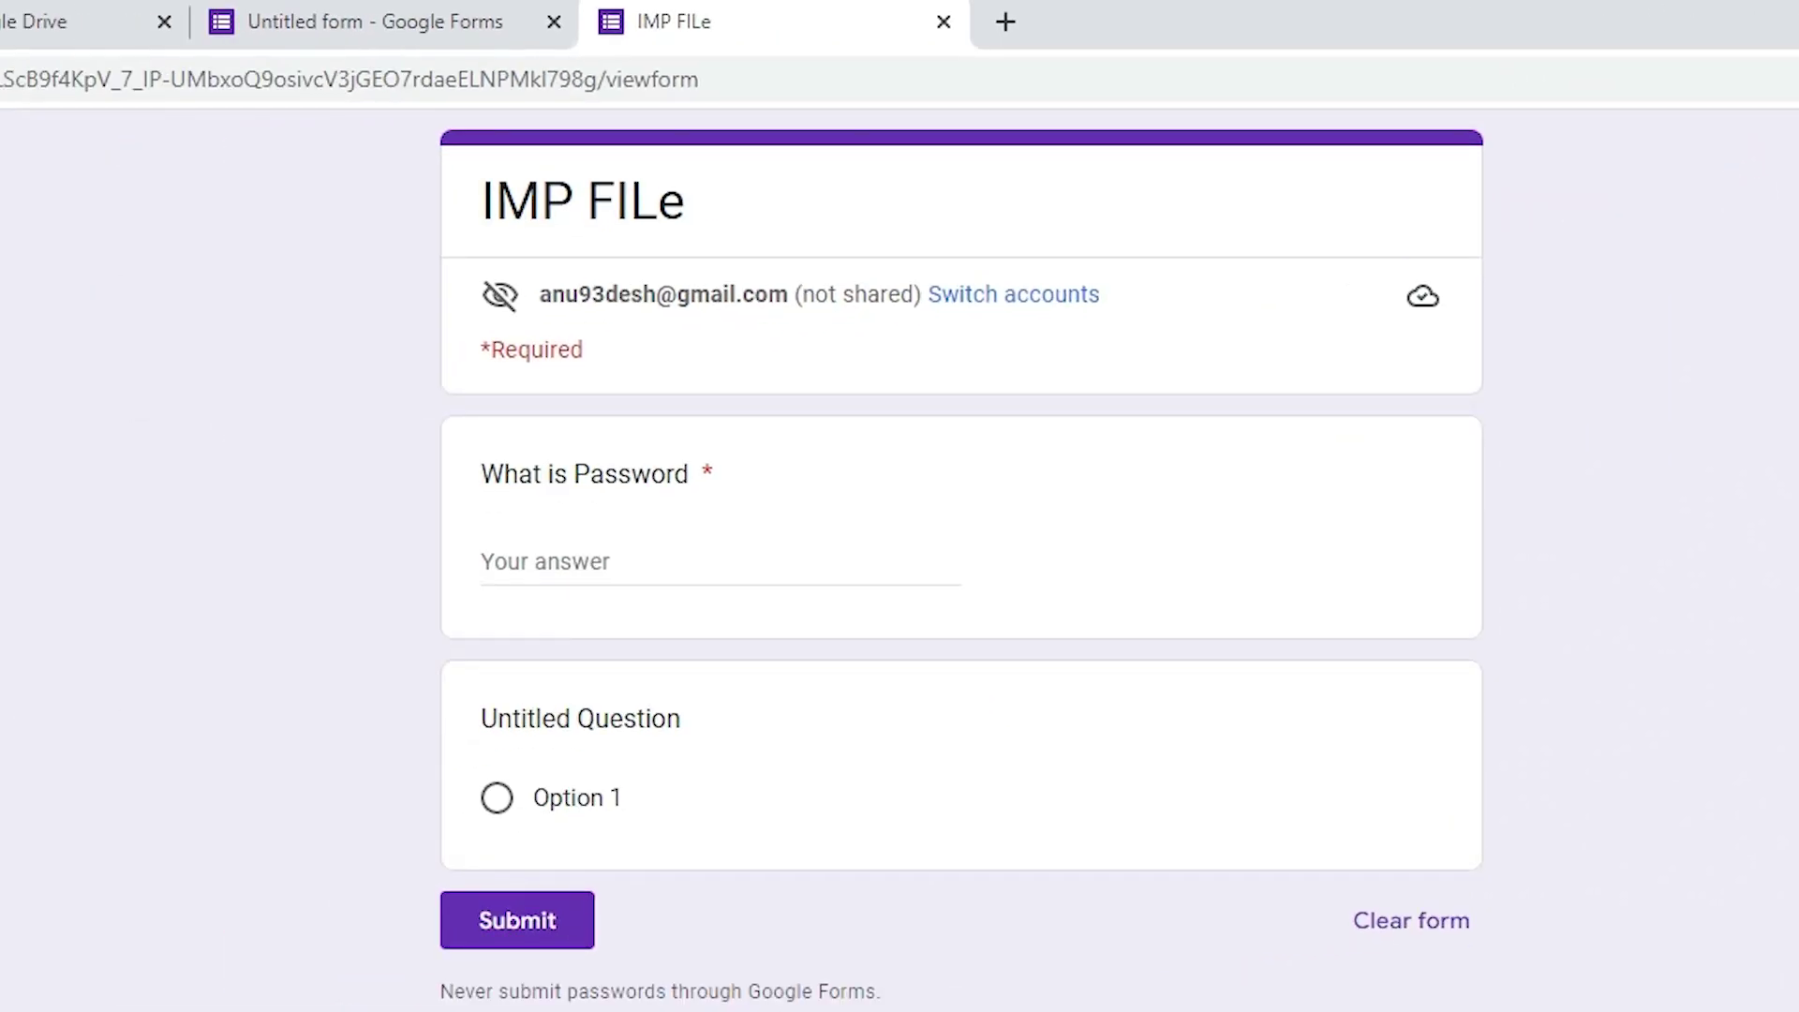
click(580, 572)
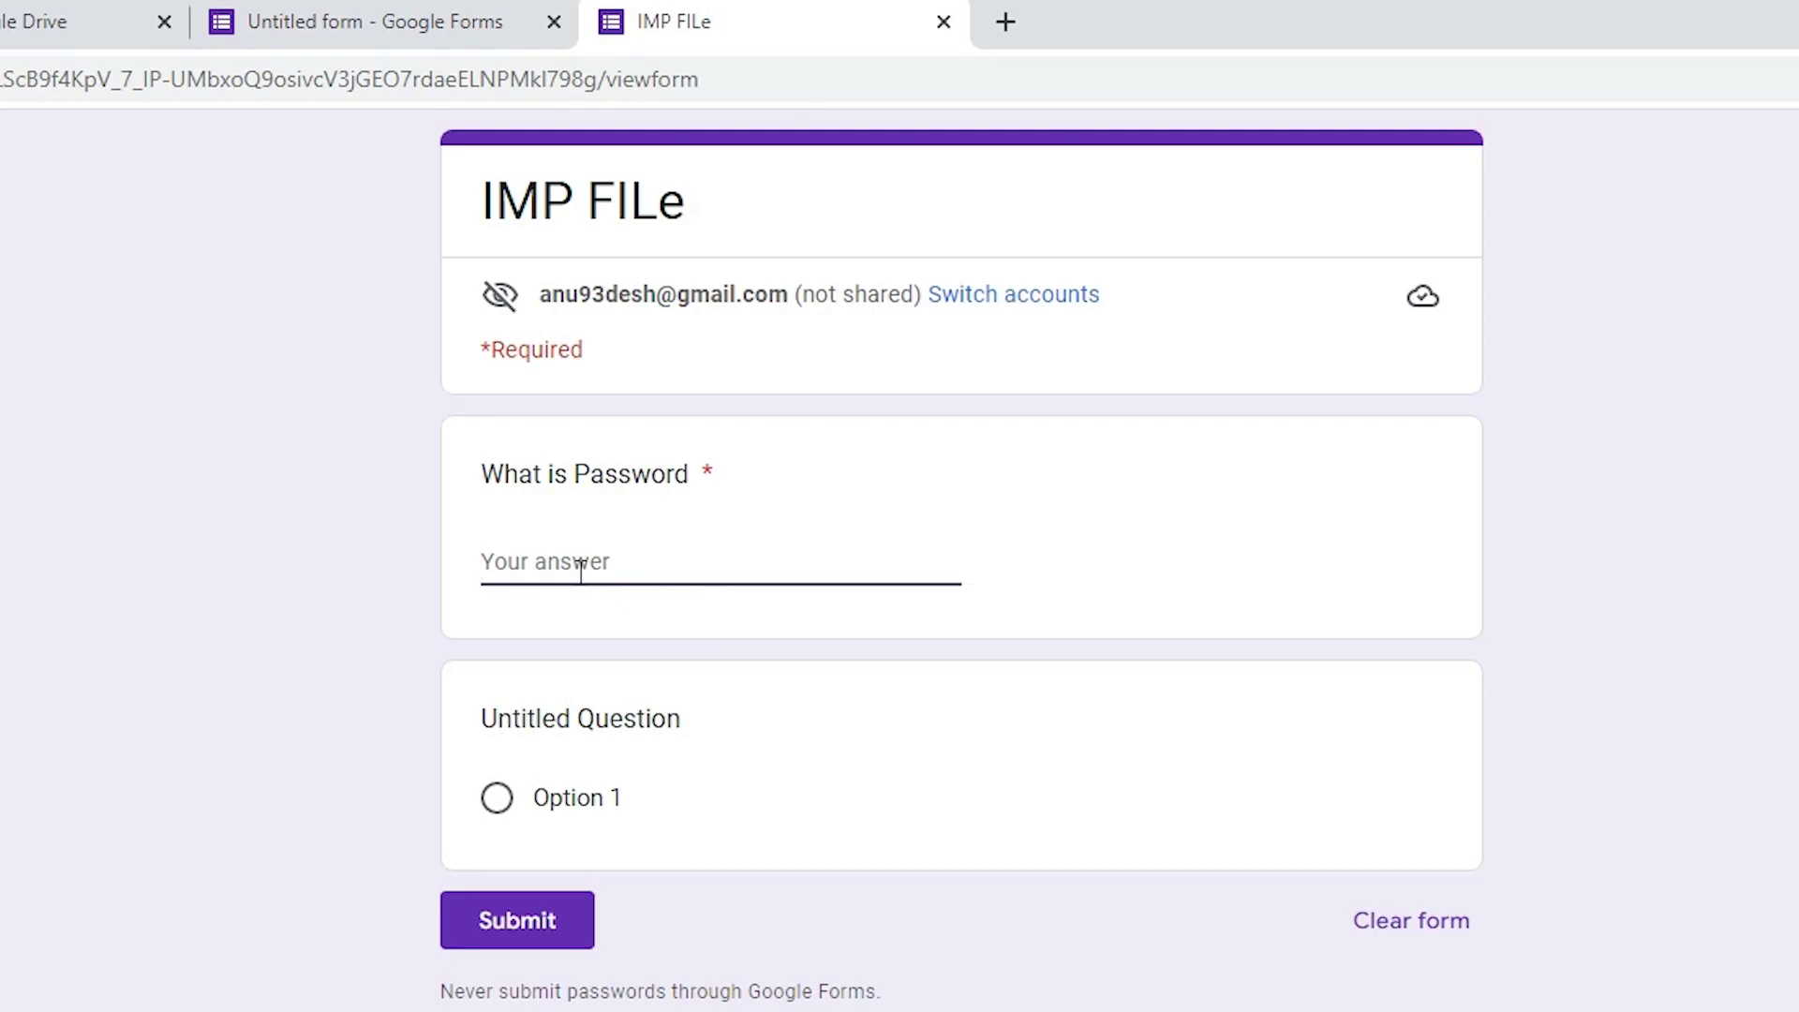
text(hhdffddfdf)
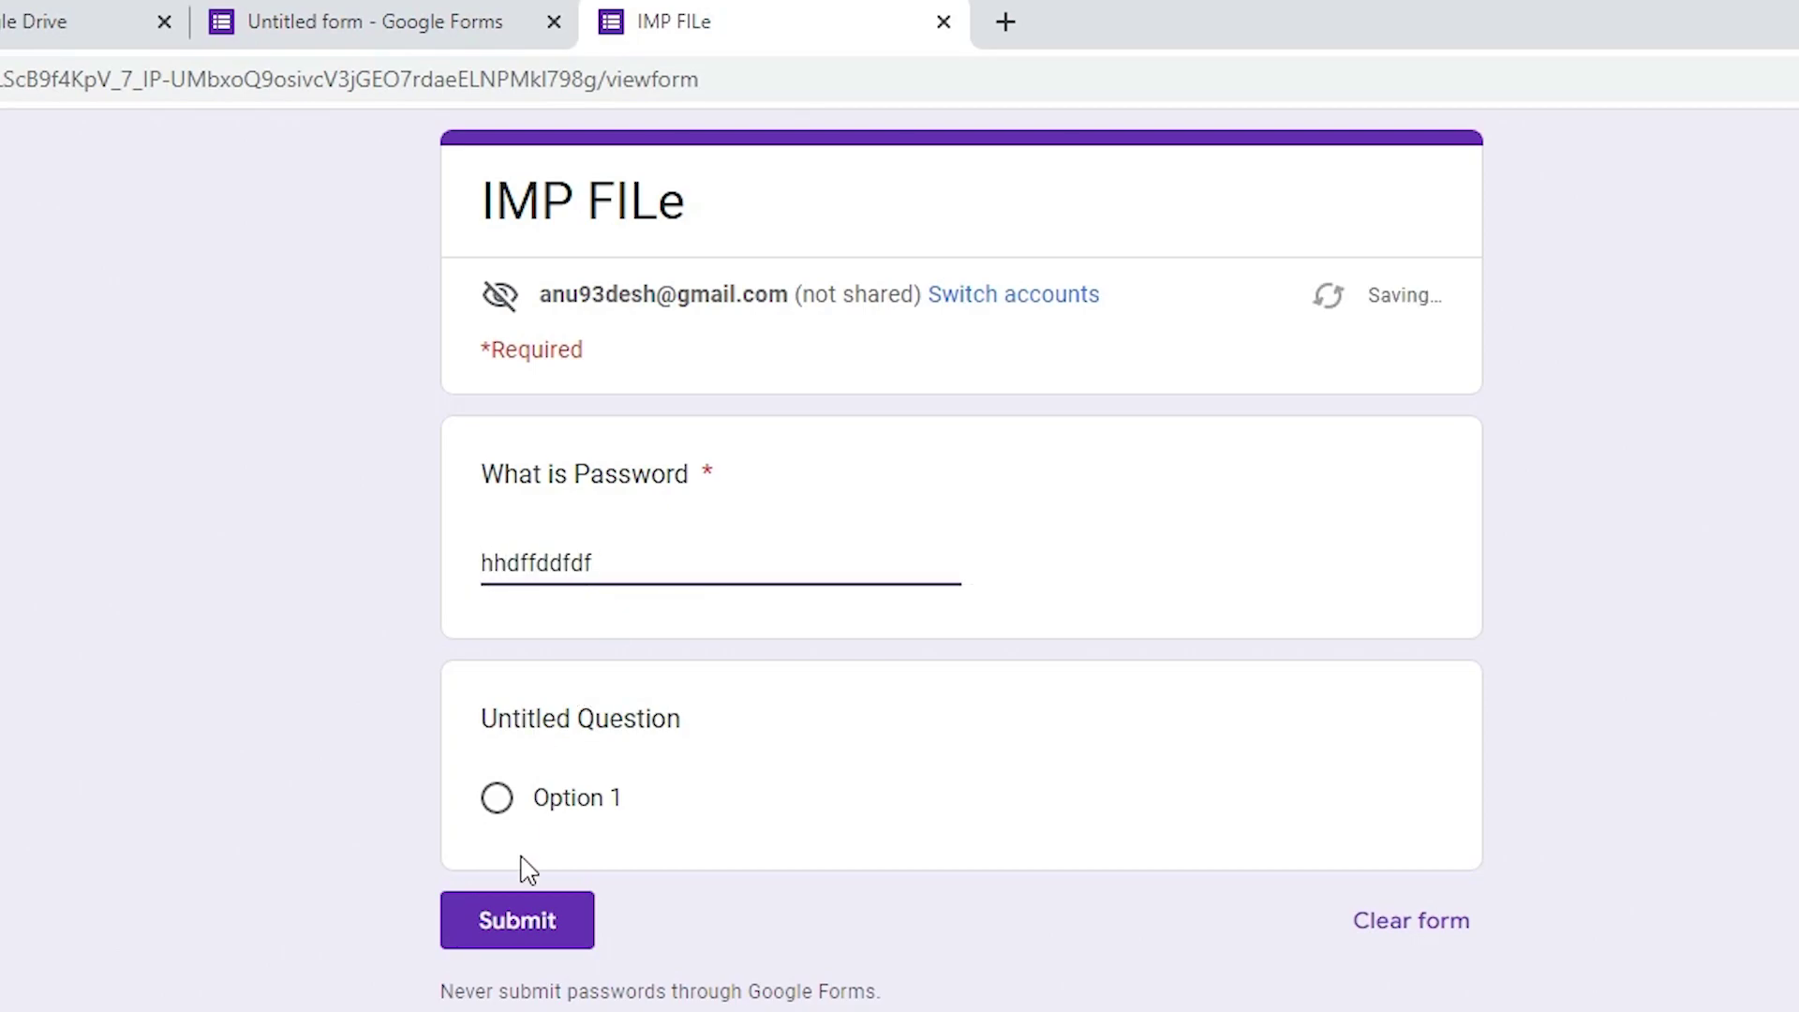
click(518, 921)
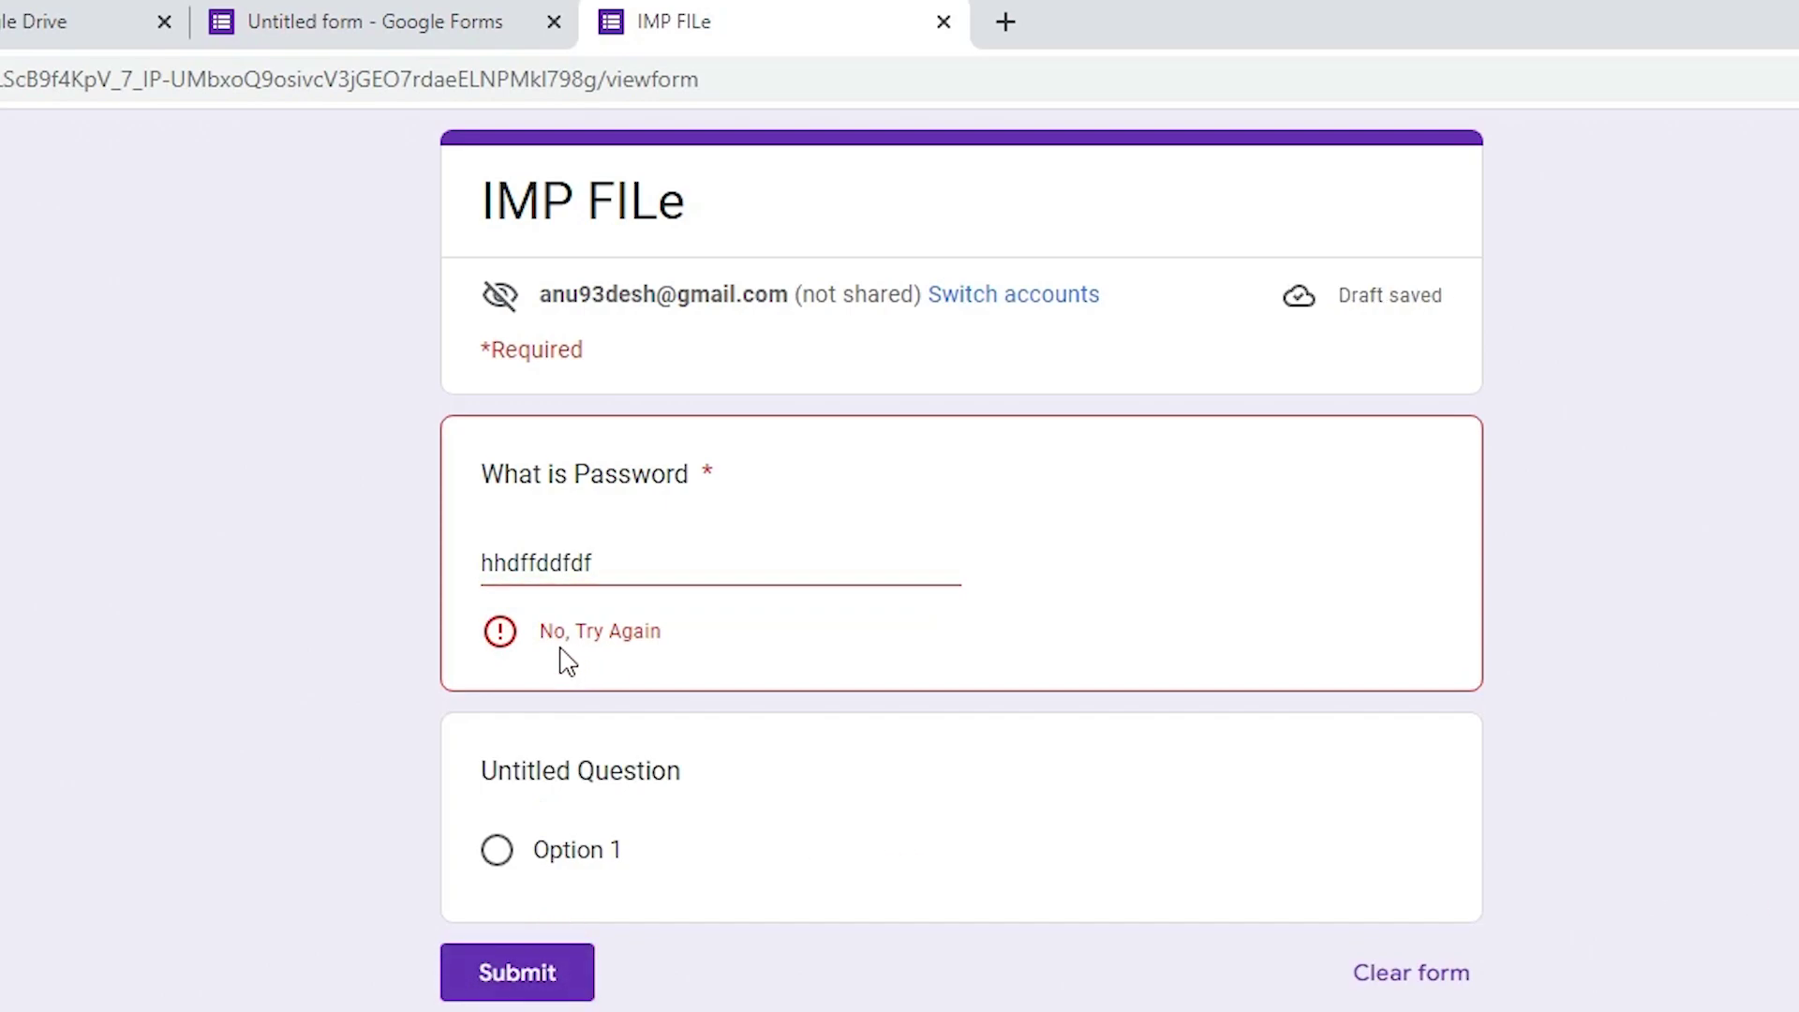
Take the expected password from the validation rule, replace the preview answer with it, and submit
click(303, 17)
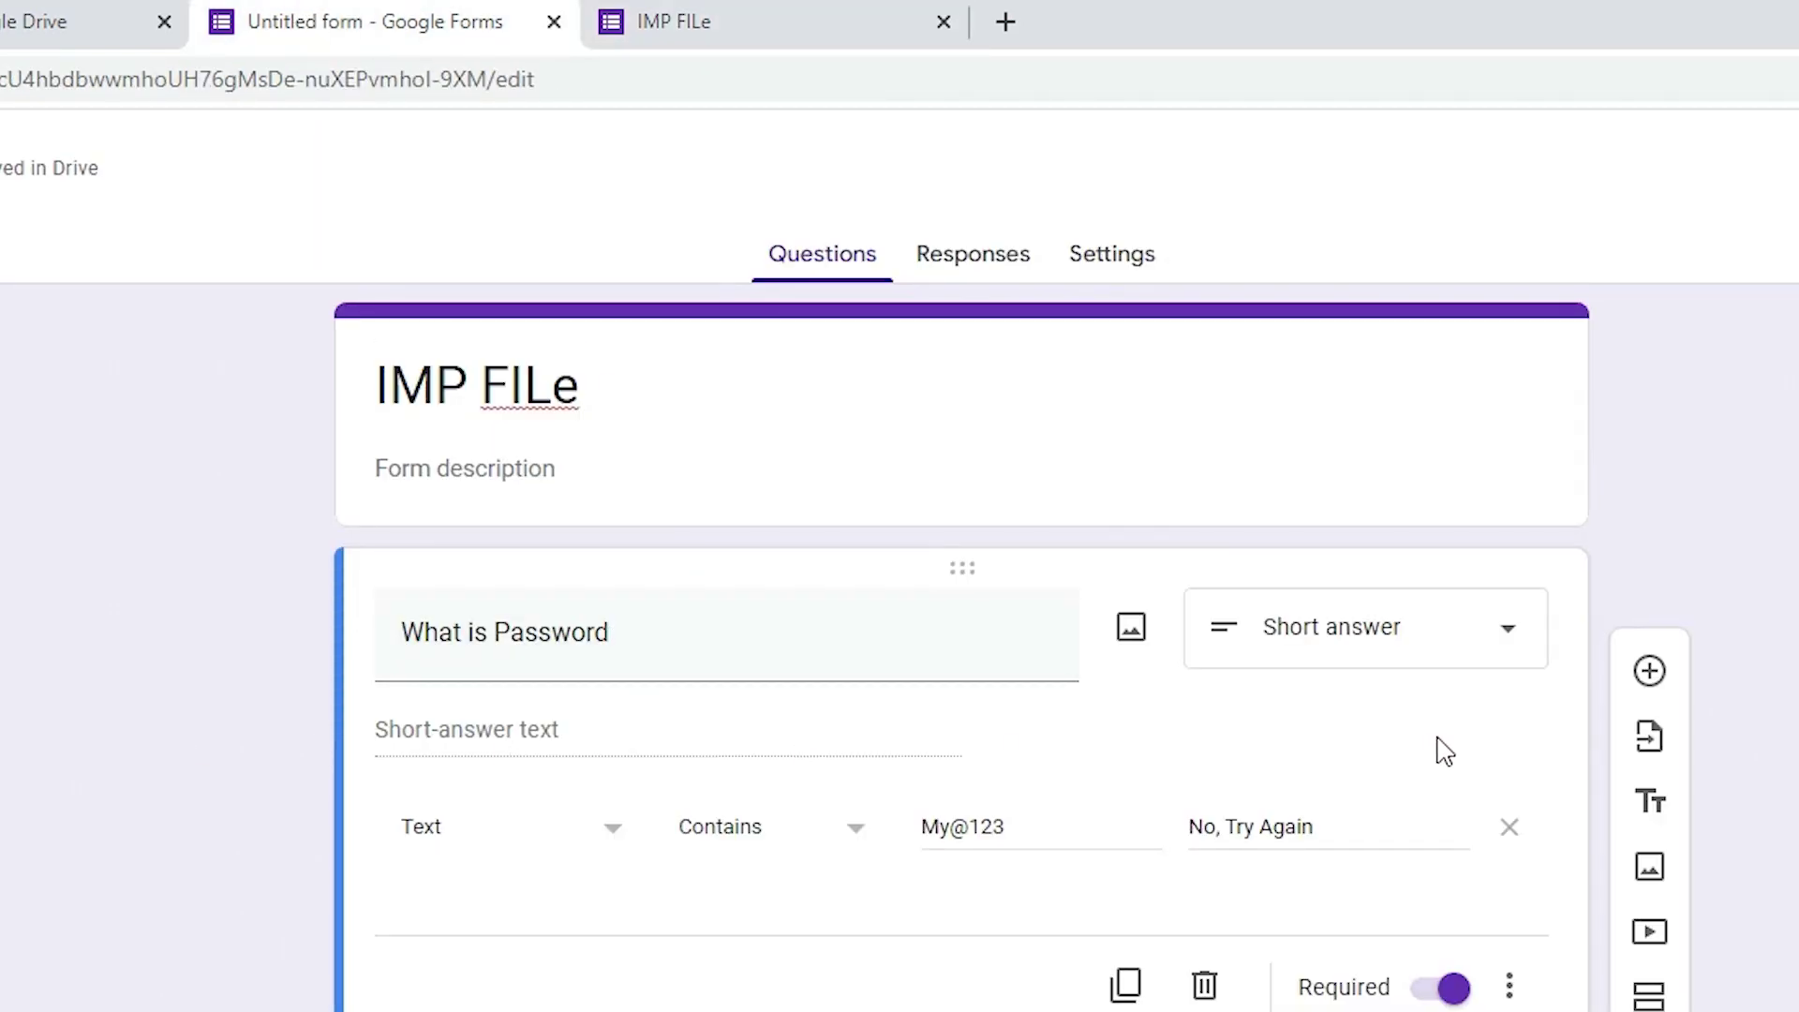
drag(1026, 841, 915, 835)
key(ctrl+c)
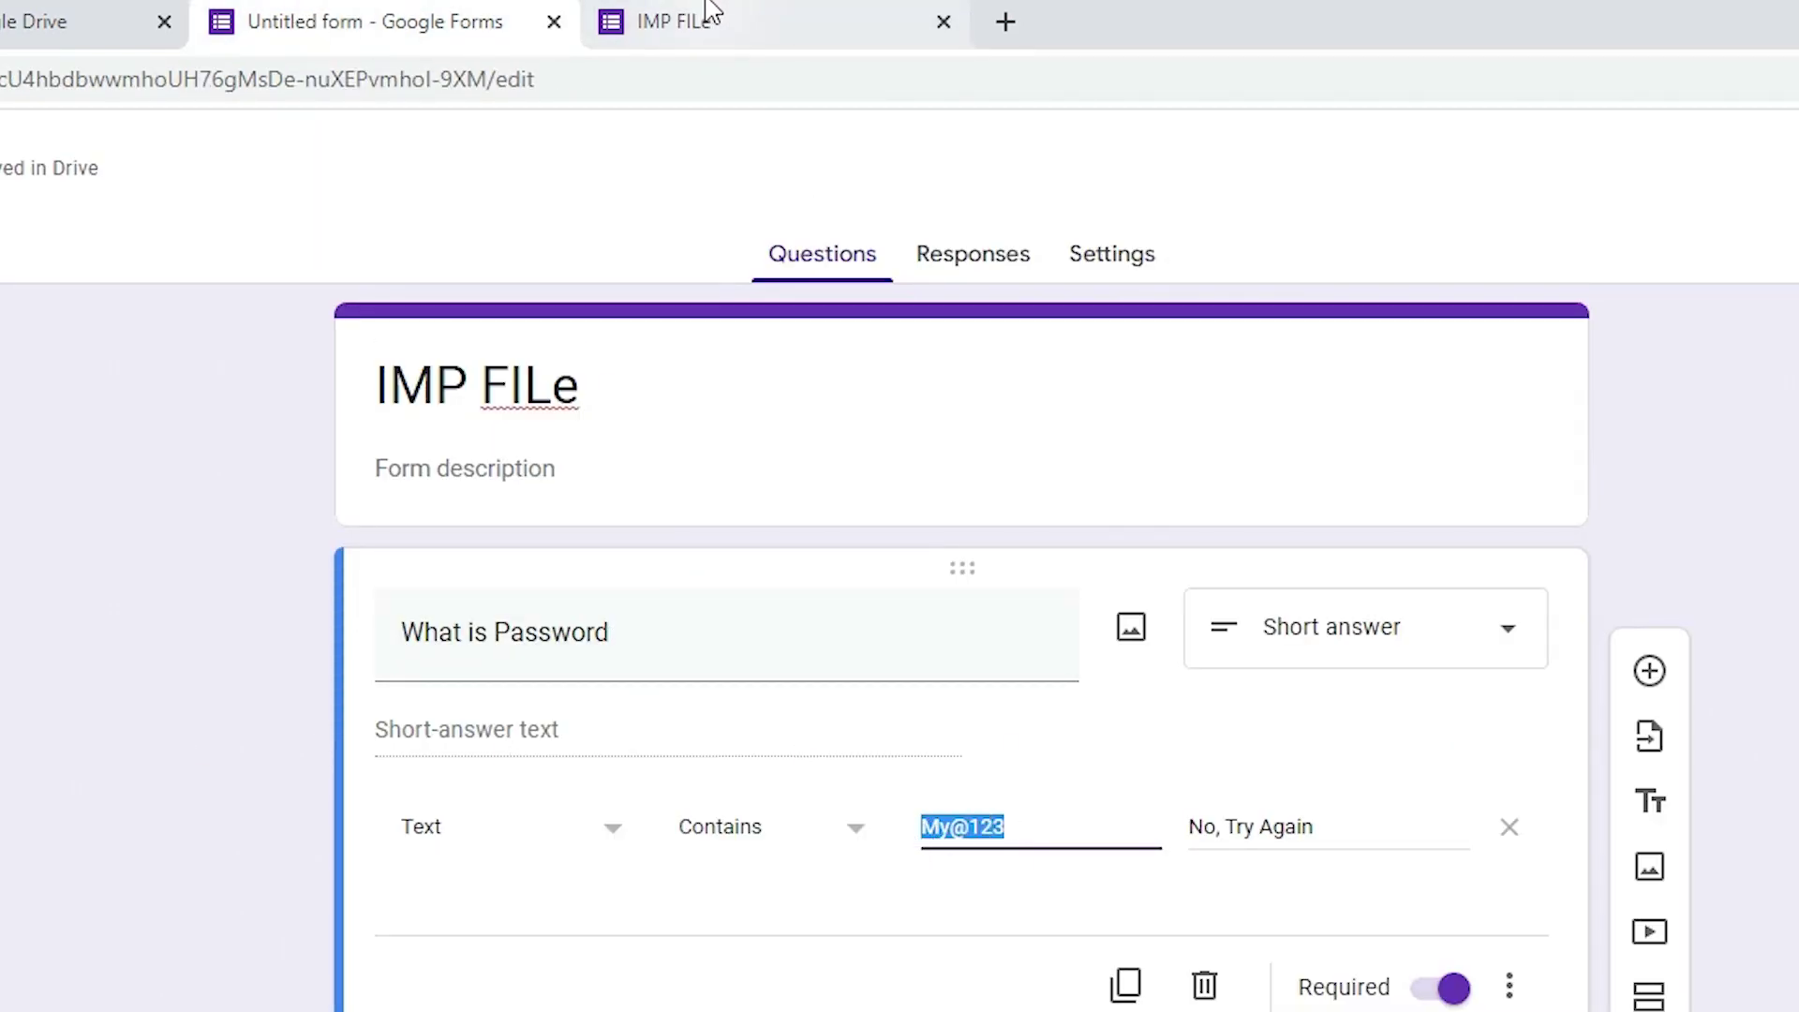
click(709, 17)
drag(631, 558, 406, 565)
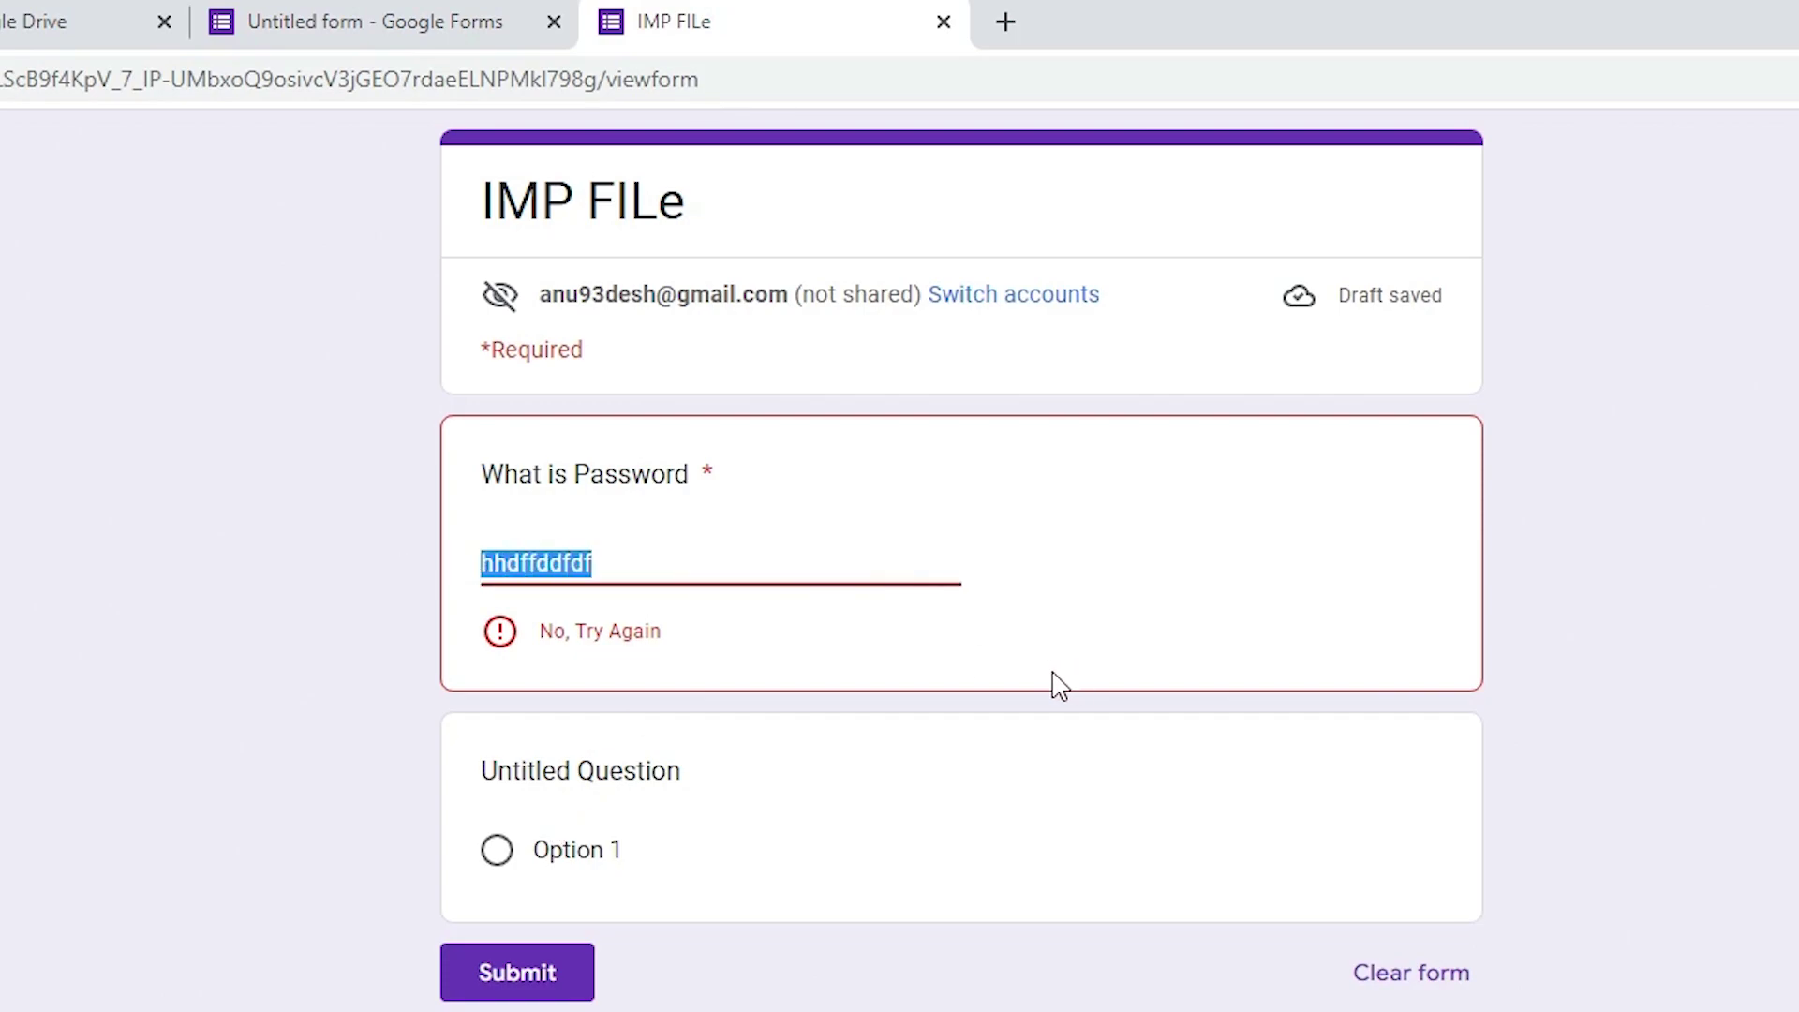
key(ctrl+v)
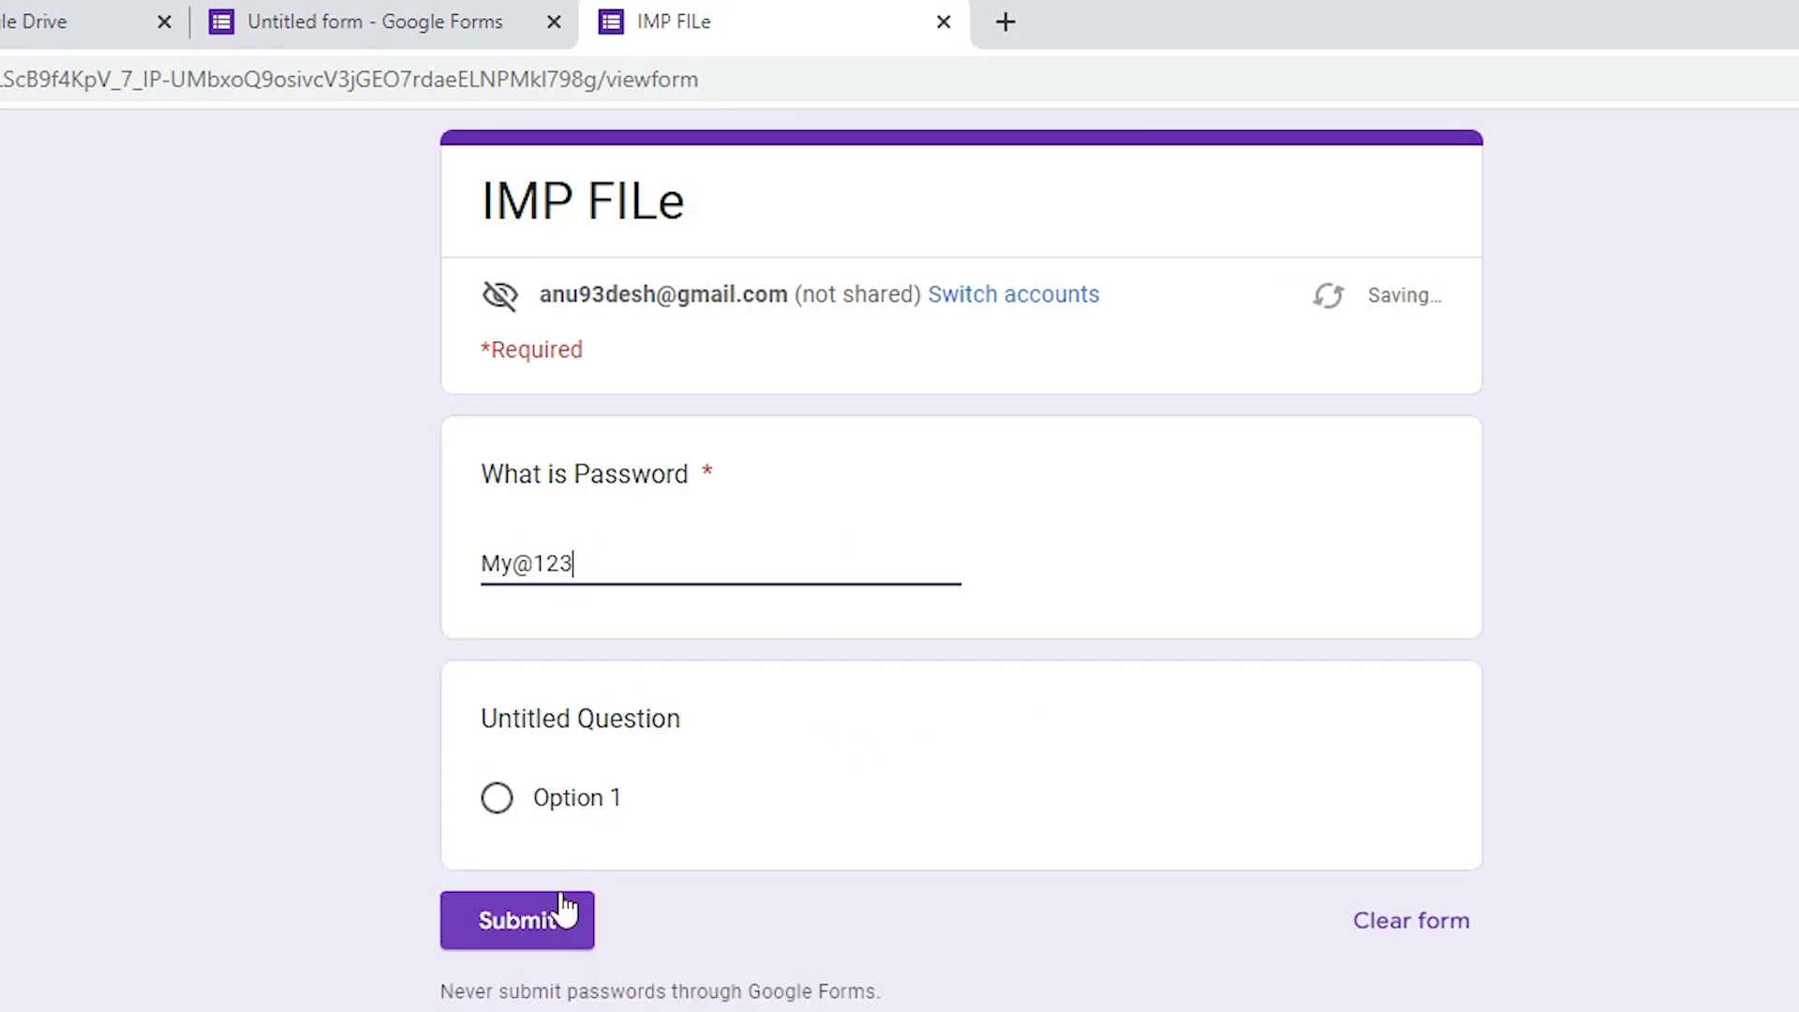
click(557, 922)
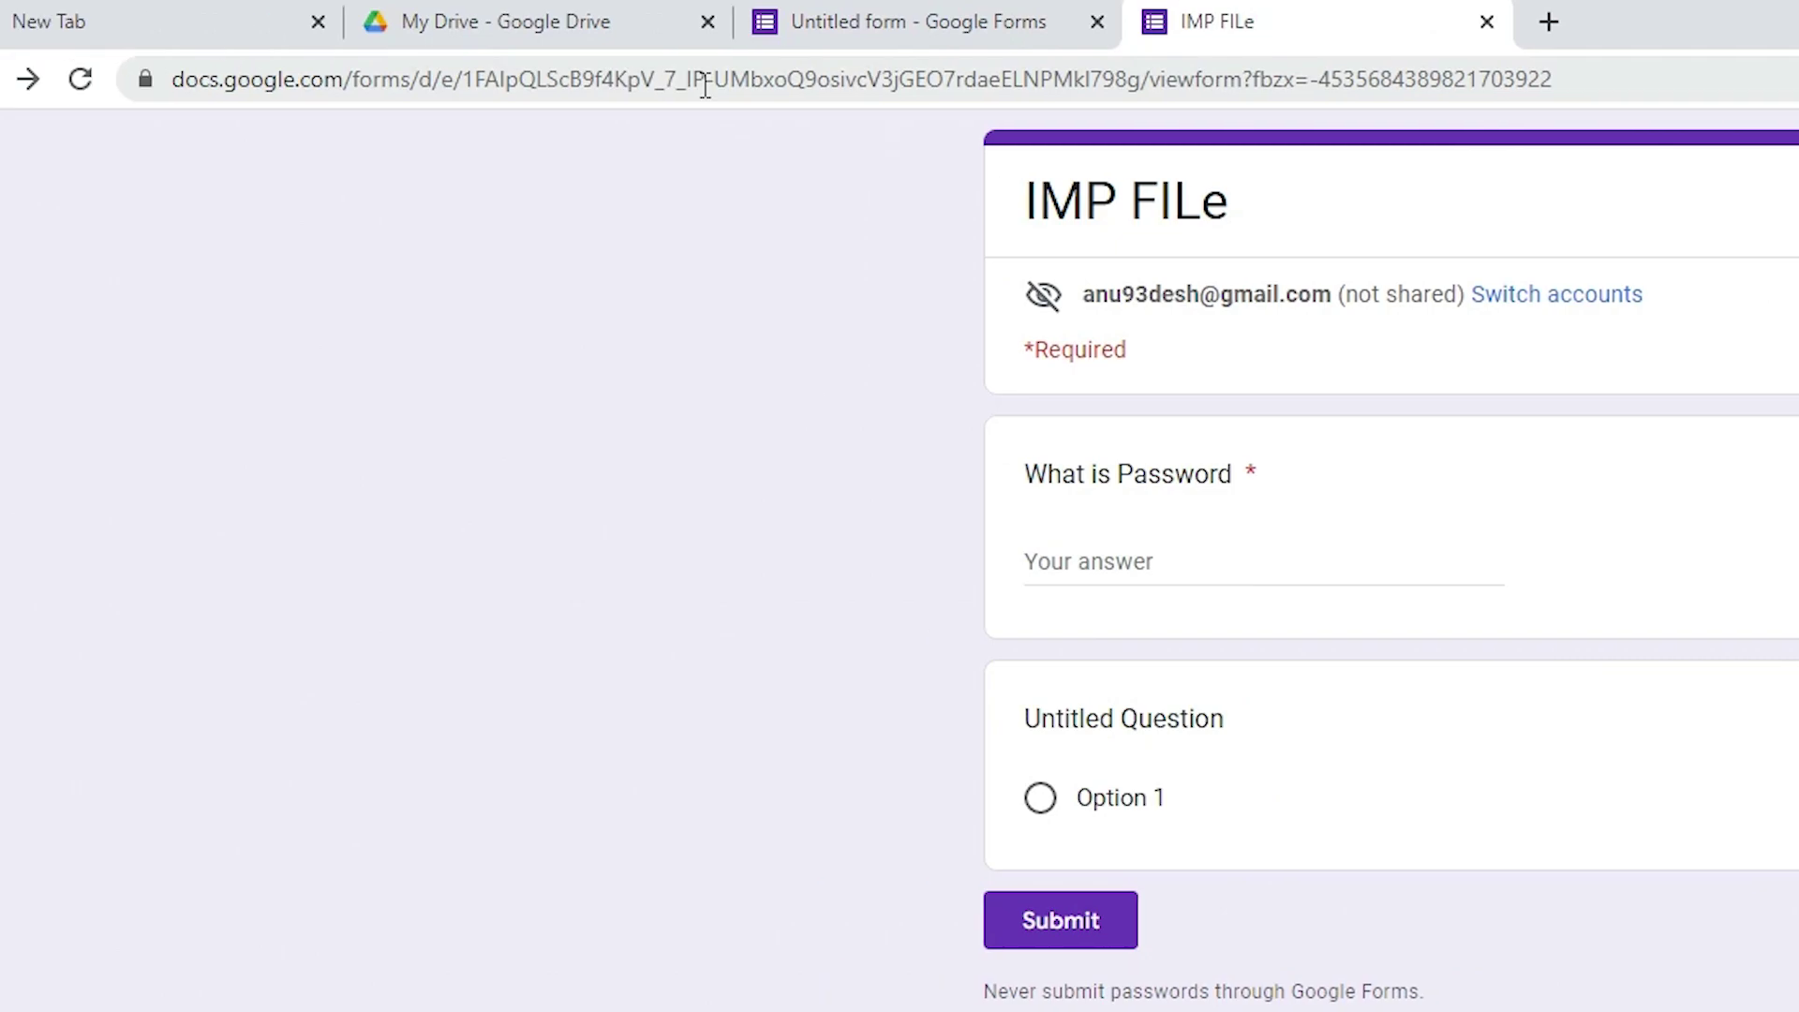
Copy the full web address of the IMP FILe form preview from the address bar
click(705, 86)
click(1600, 85)
drag(1680, 94, 123, 111)
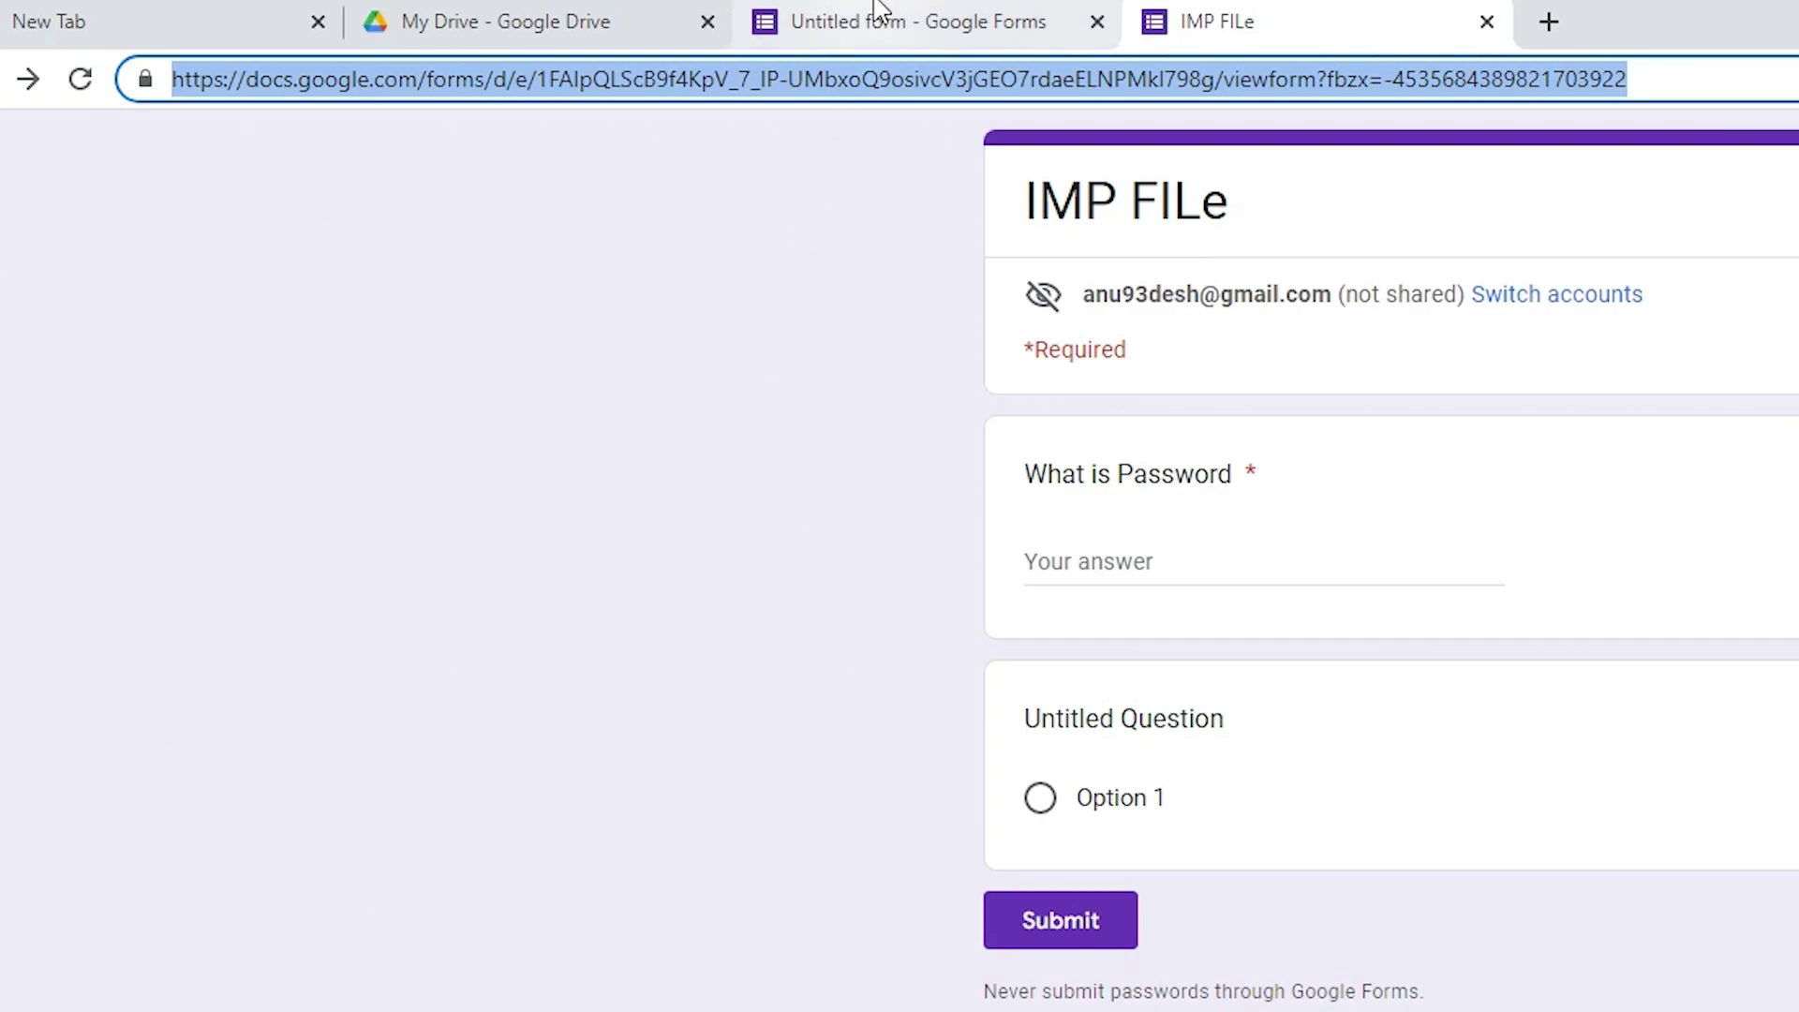
right_click(879, 87)
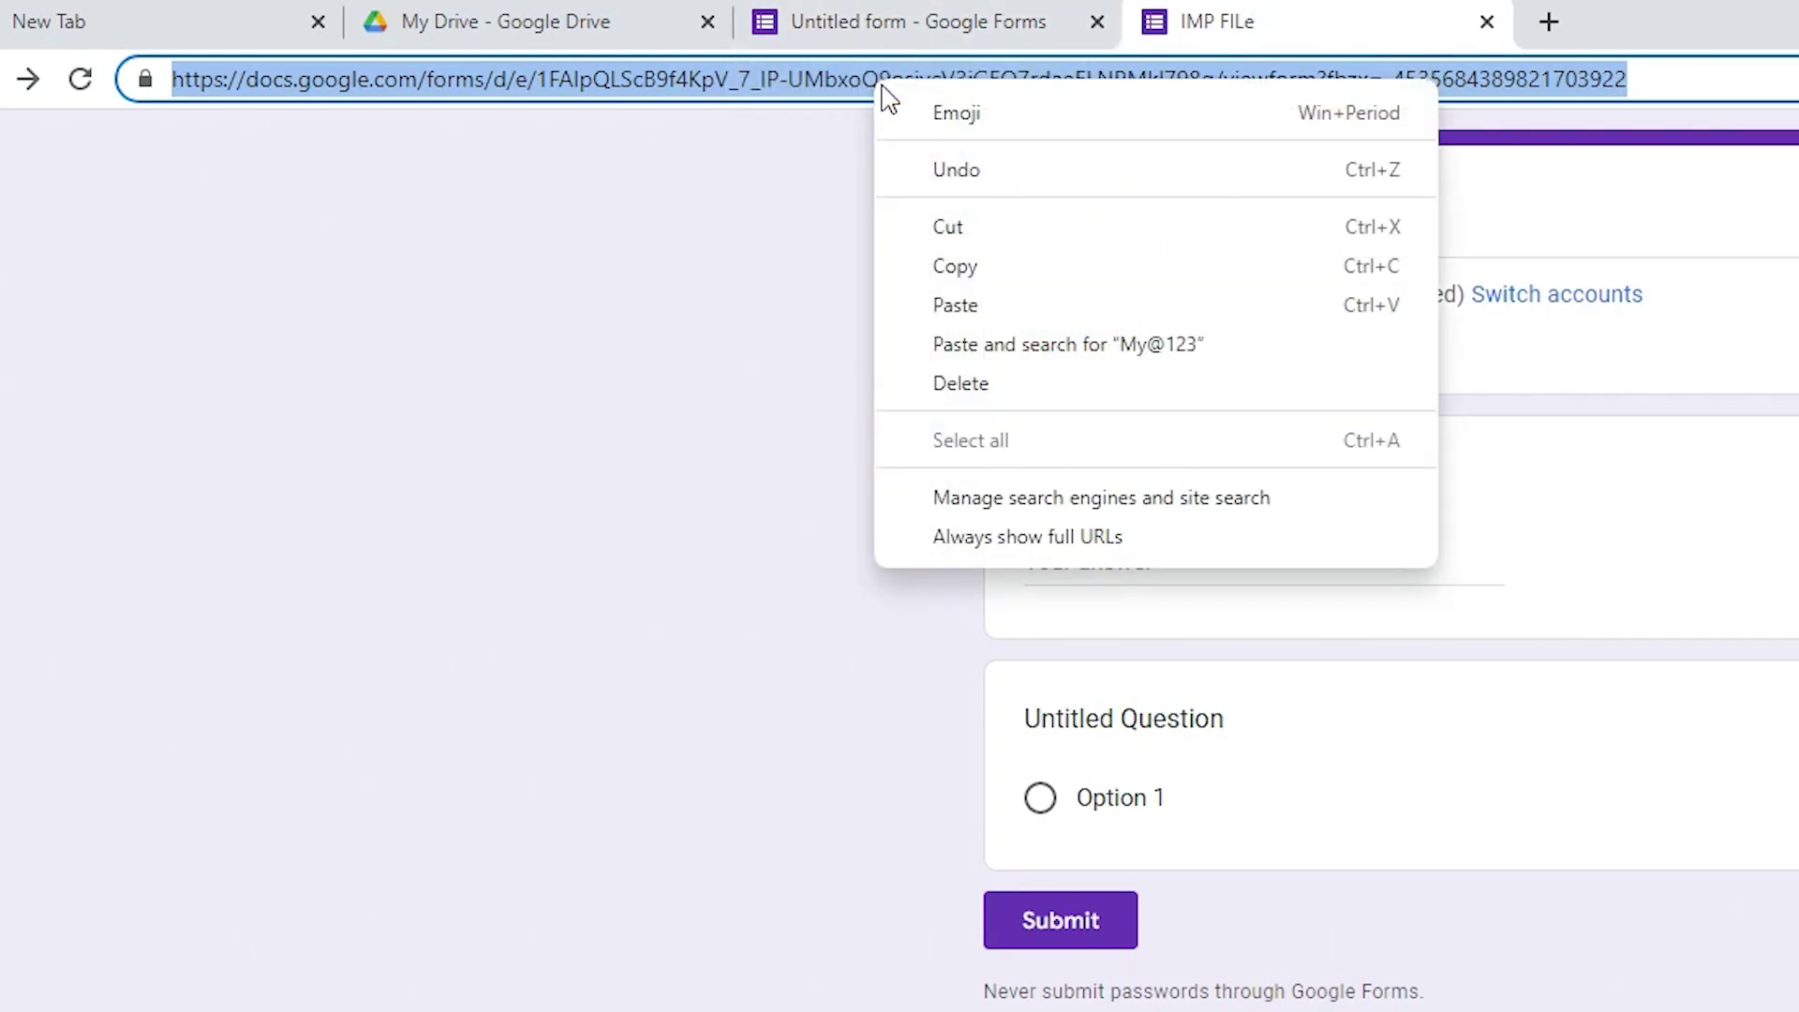
click(1016, 255)
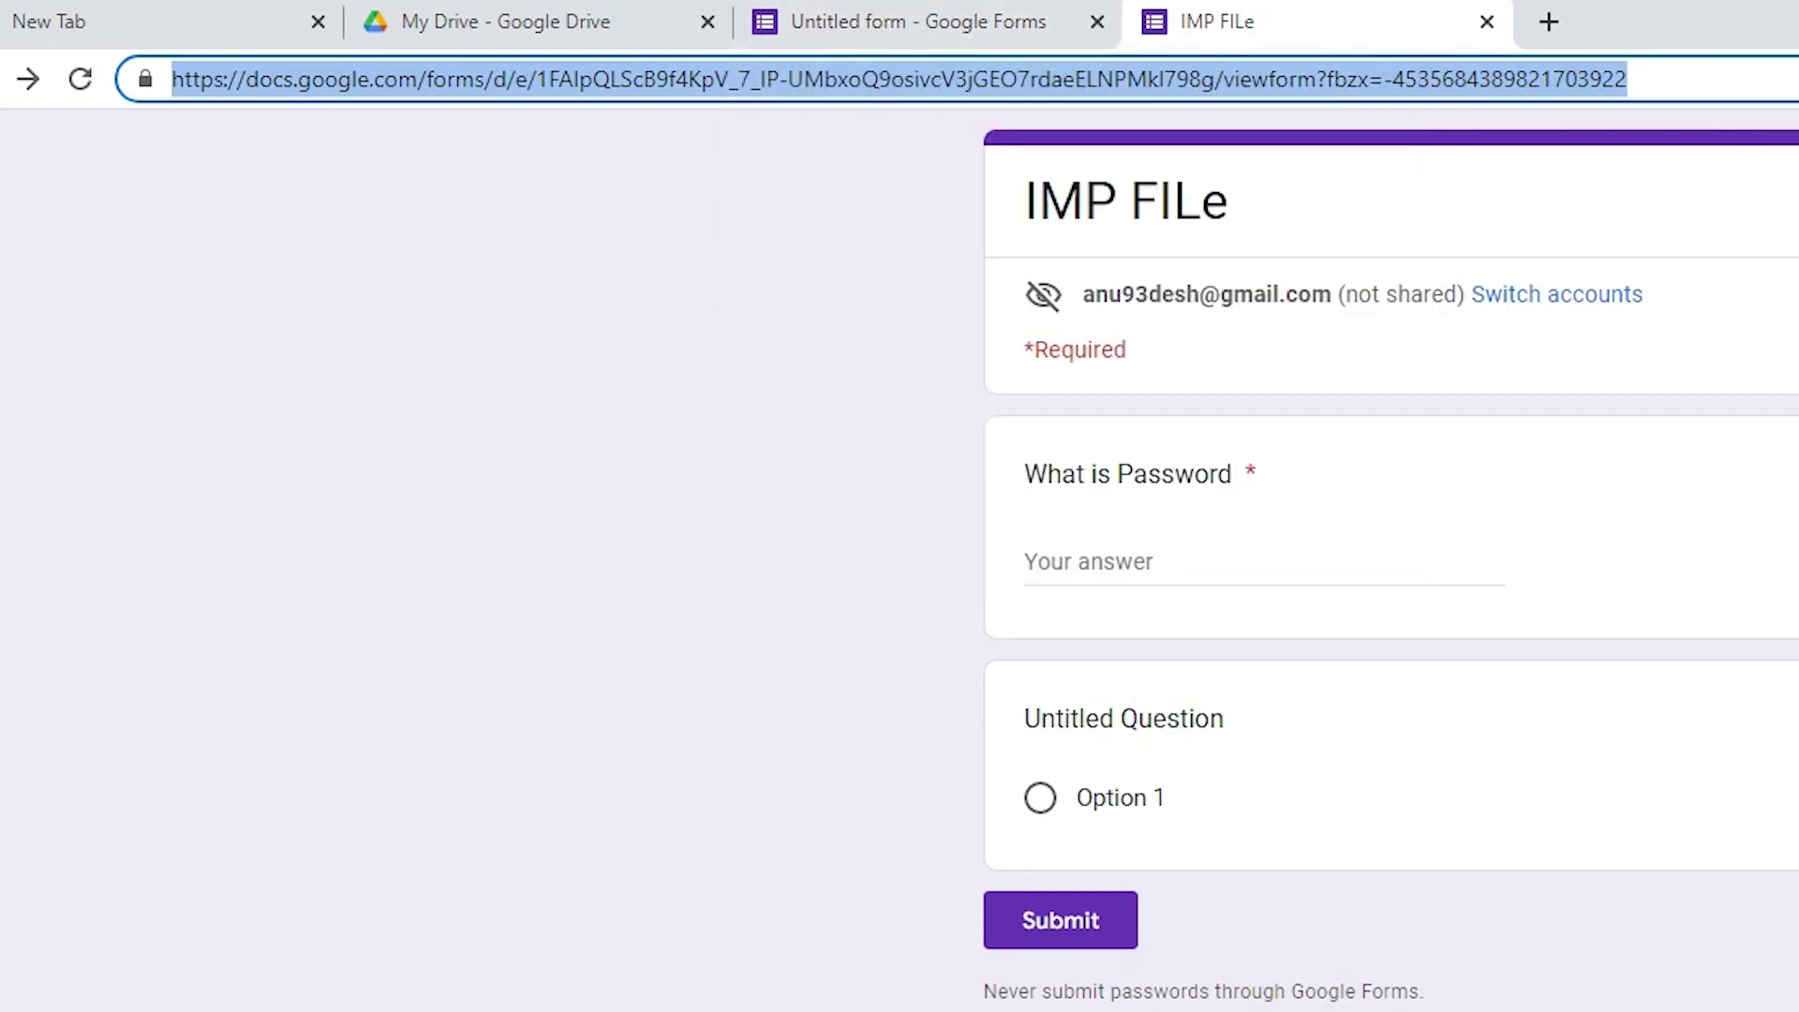